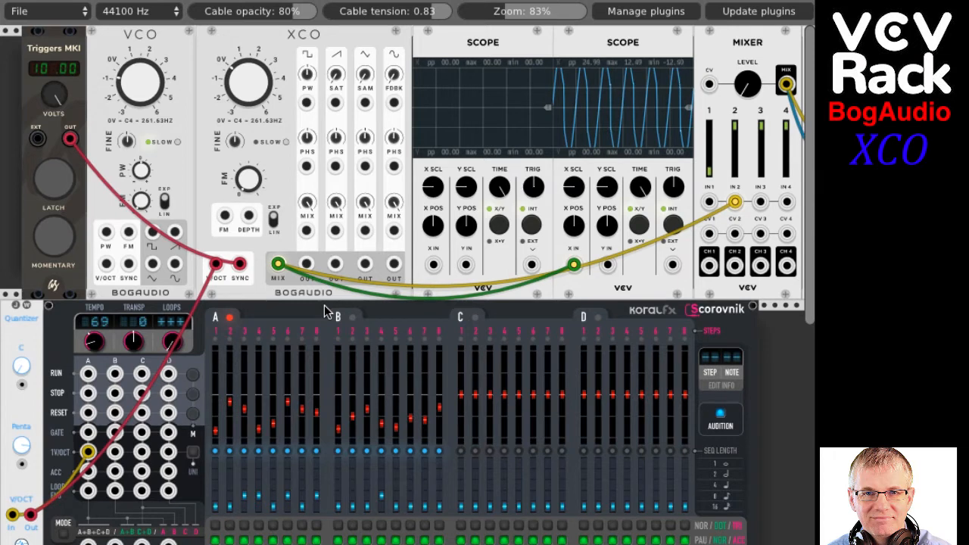
# - Examine the XCO module's knobs and jacks up close at 170% zoom, and return to 100%
pyautogui.moveTo(535, 16); pyautogui.dragTo(566, 15)
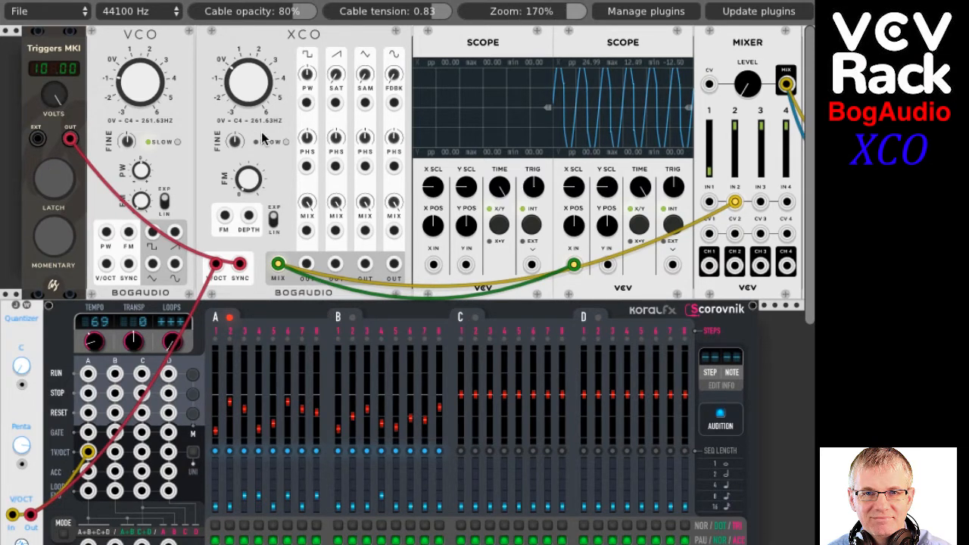
pyautogui.hscroll(7, 329, 146)
pyautogui.hscroll(6, 330, 146)
pyautogui.hscroll(-6, 330, 146)
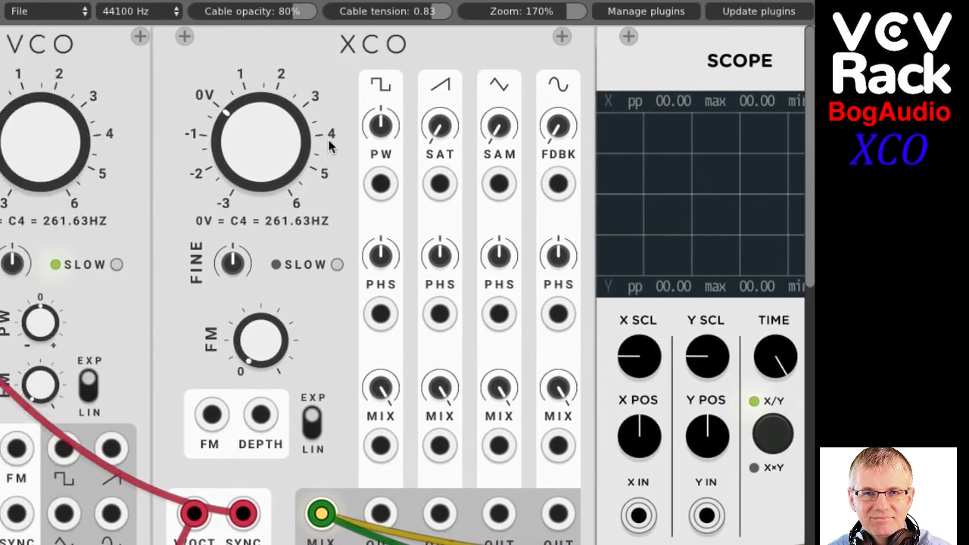
pyautogui.hscroll(-1, 329, 143)
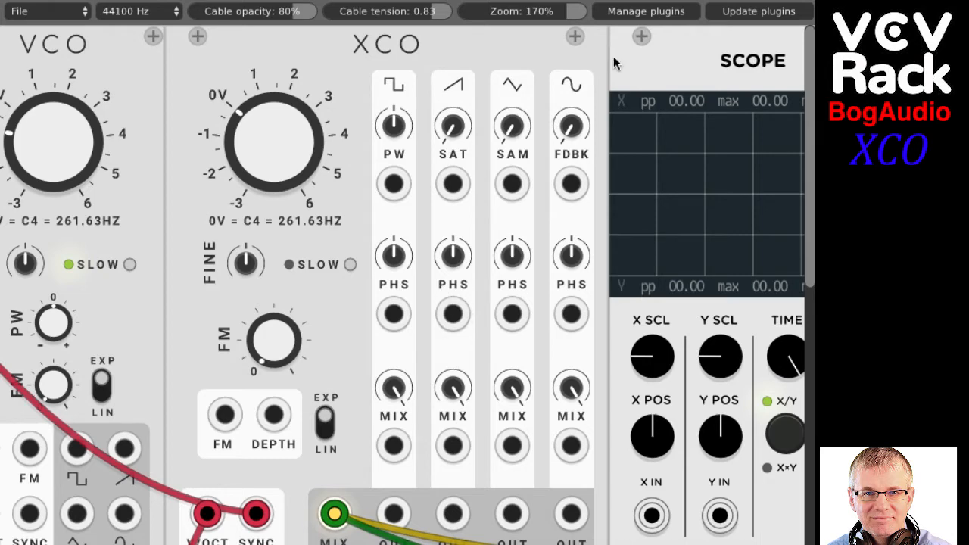
pyautogui.moveTo(567, 11); pyautogui.dragTo(532, 14)
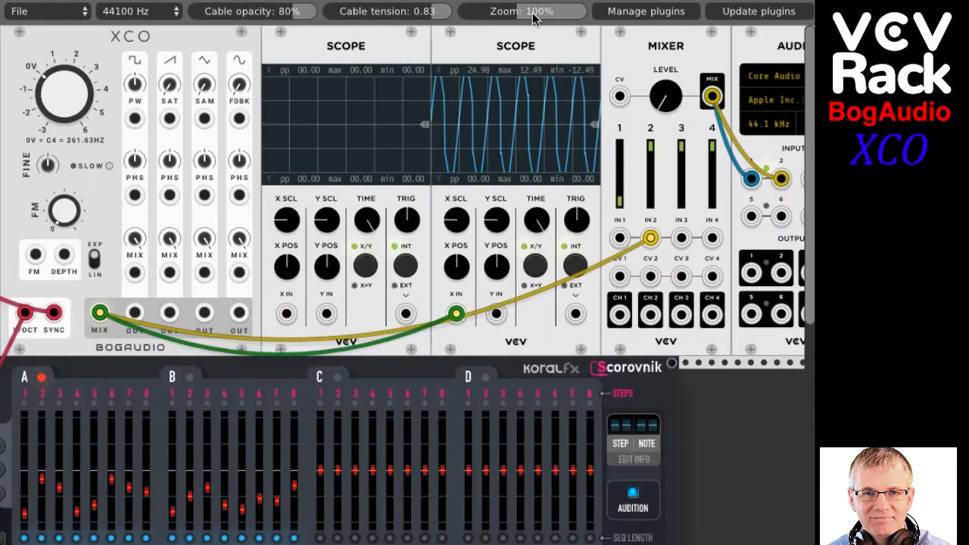
# - View the whole patch from Triggers MKI to the audio module at 75% zoom, and set the zoom to 93%
pyautogui.hscroll(-6, 440, 221)
pyautogui.hscroll(2, 438, 221)
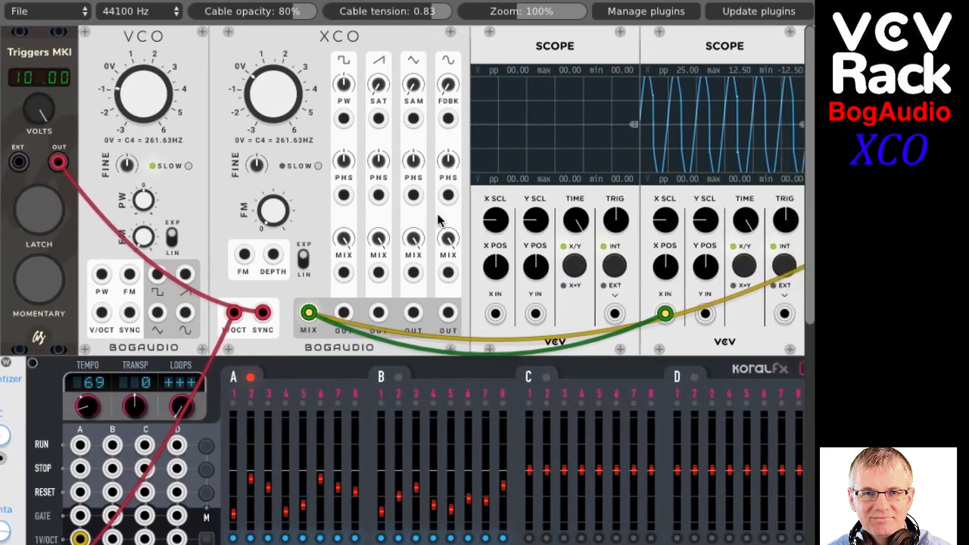
pyautogui.moveTo(516, 14); pyautogui.dragTo(515, 14)
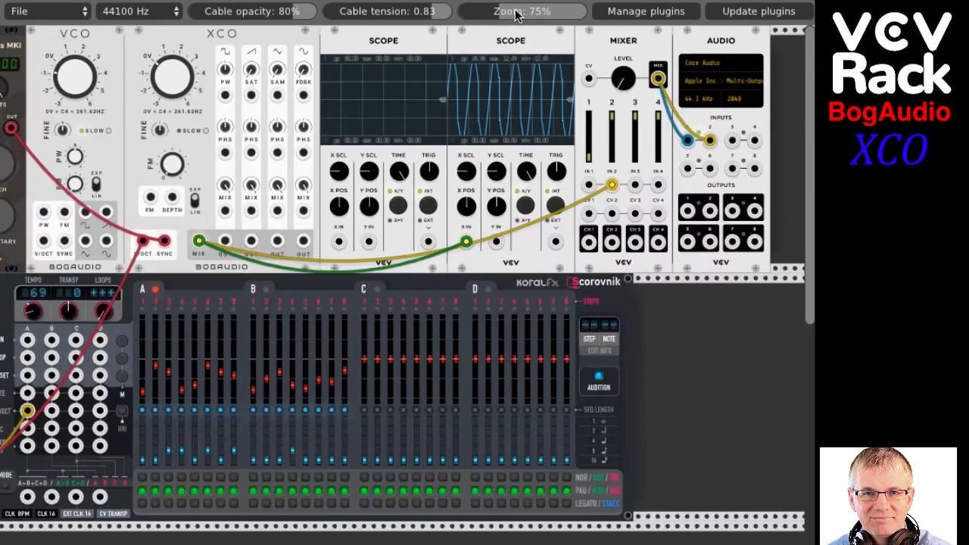
pyautogui.hscroll(-2, 543, 190)
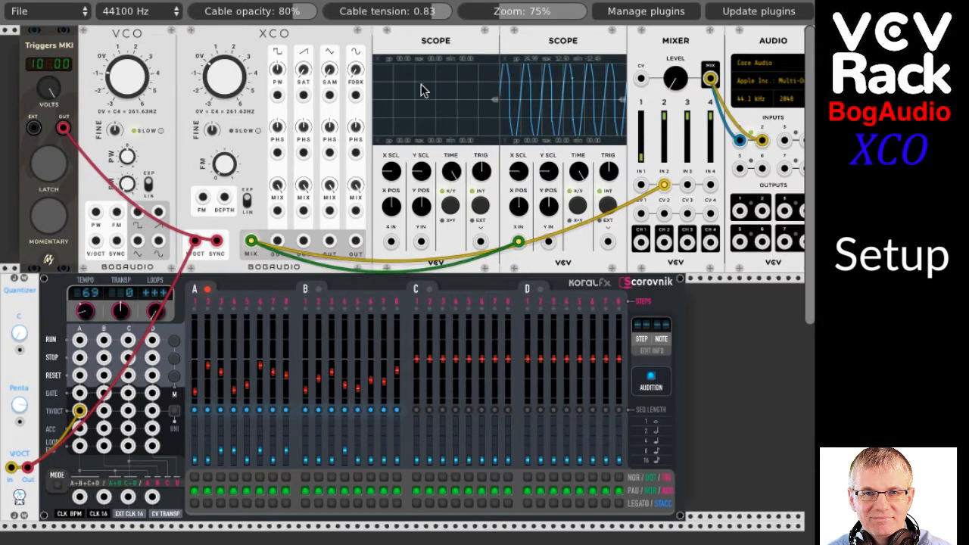
pyautogui.moveTo(506, 10); pyautogui.dragTo(517, 10)
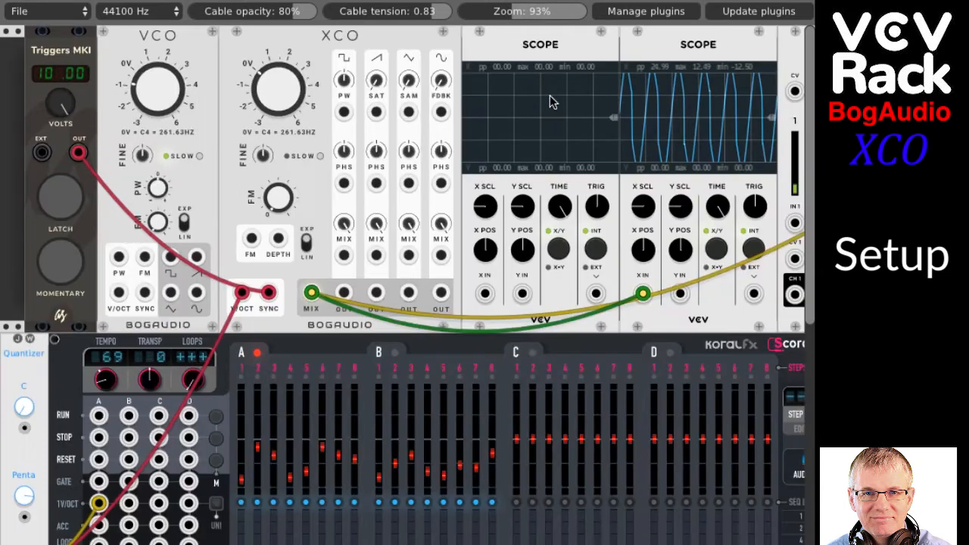
pyautogui.scroll(2, 608, 118)
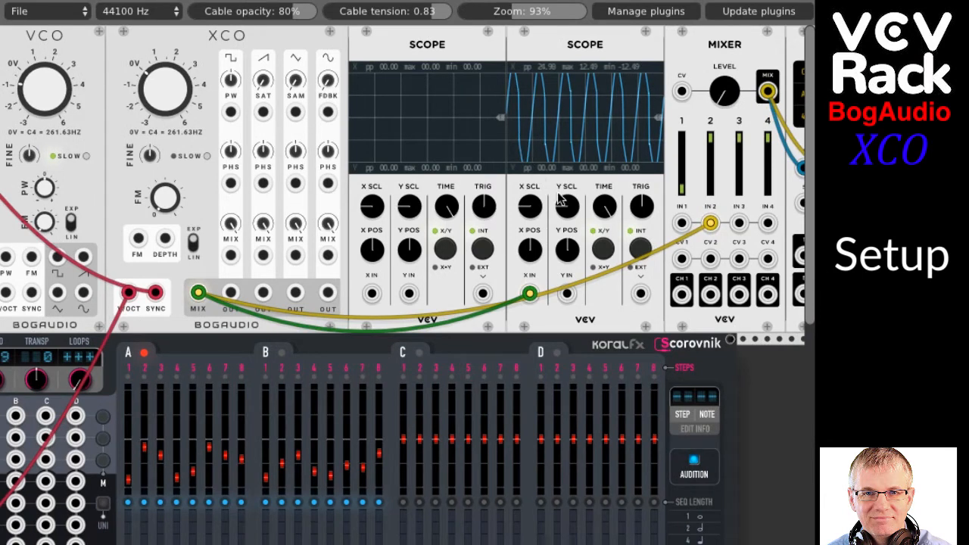
# - Try the second scope's time knob and the Triggers MKI module's volts knob and momentary button
pyautogui.moveTo(605, 208)
pyautogui.mouseDown()
pyautogui.moveTo(605, 254)
pyautogui.moveTo(605, 213)
pyautogui.mouseUp()
pyautogui.hscroll(-3, 470, 193)
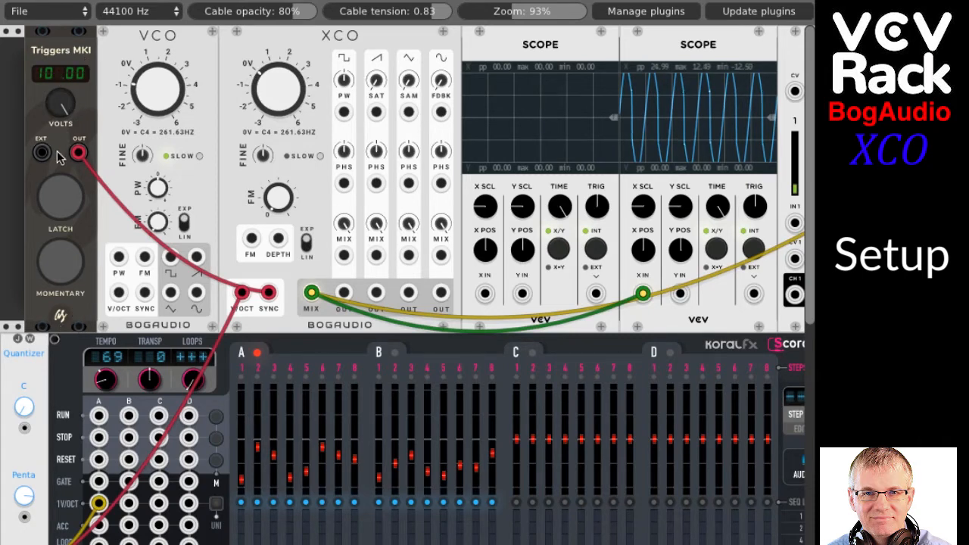
pyautogui.moveTo(58, 83)
pyautogui.mouseDown()
pyautogui.moveTo(58, 134)
pyautogui.moveTo(57, 83)
pyautogui.mouseUp()
pyautogui.click(59, 262)
# - Examine the Scorovnik sequencer and the Quantizer in the lower row, following their cables up to the XCO
pyautogui.scroll(-5, 59, 231)
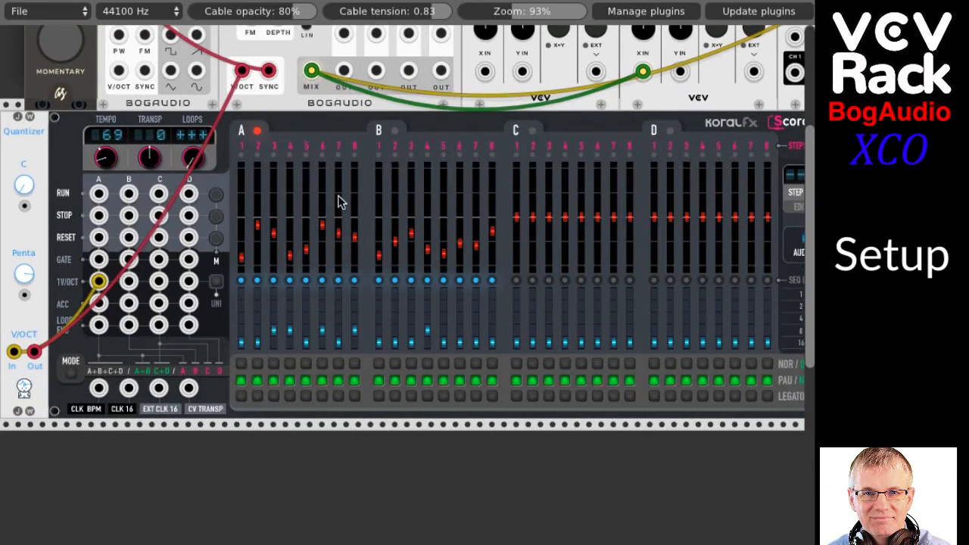
pyautogui.hscroll(3, 337, 201)
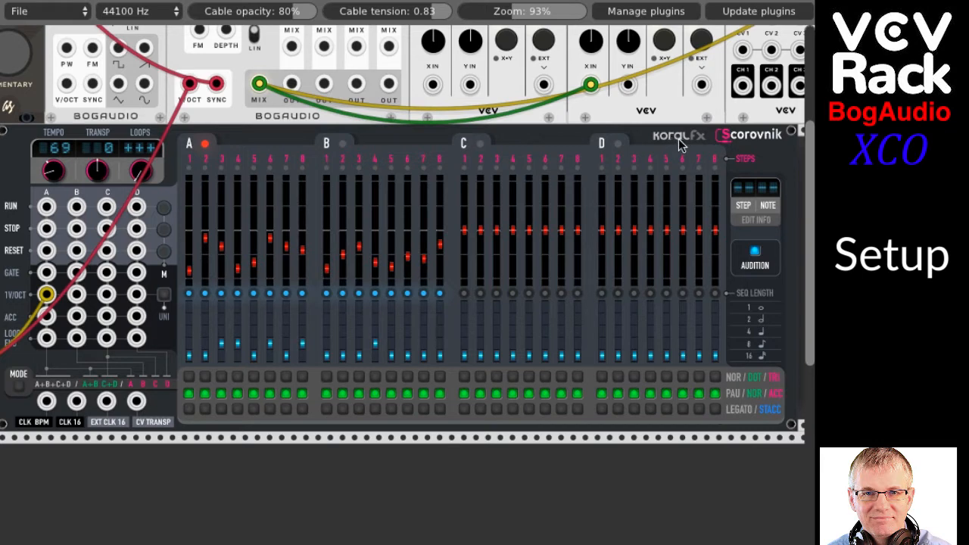
pyautogui.scroll(2, 680, 147)
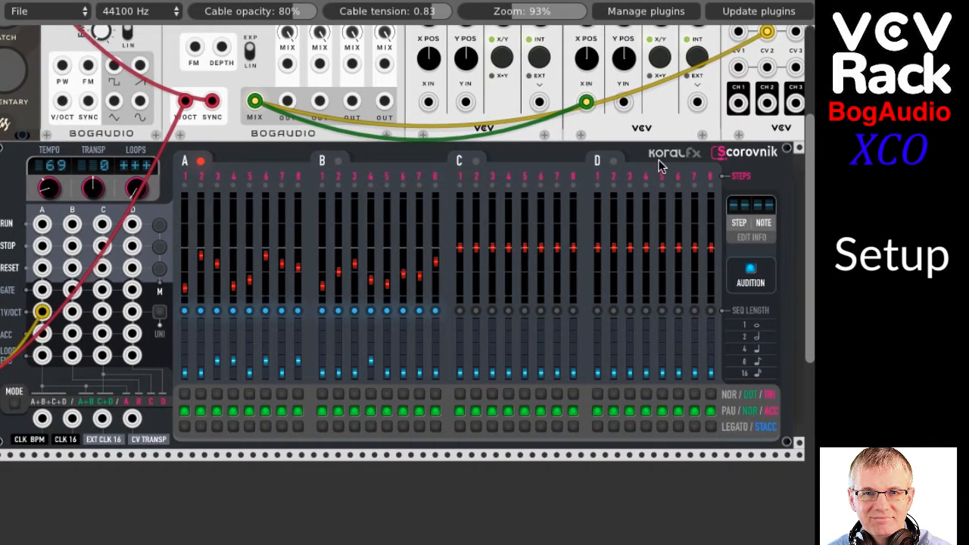
pyautogui.scroll(-2, 659, 160)
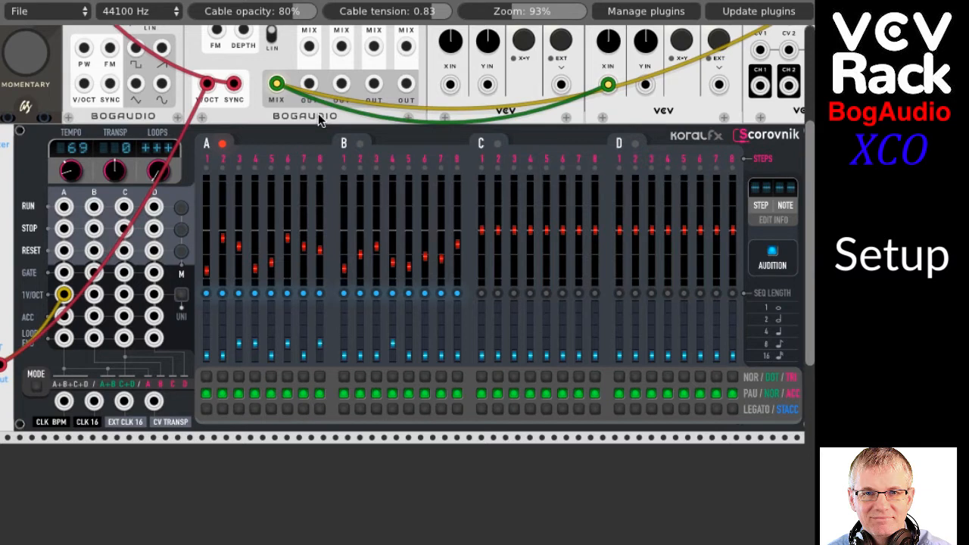
pyautogui.hscroll(-1, 318, 114)
pyautogui.scroll(-1, 318, 114)
pyautogui.scroll(1, 318, 114)
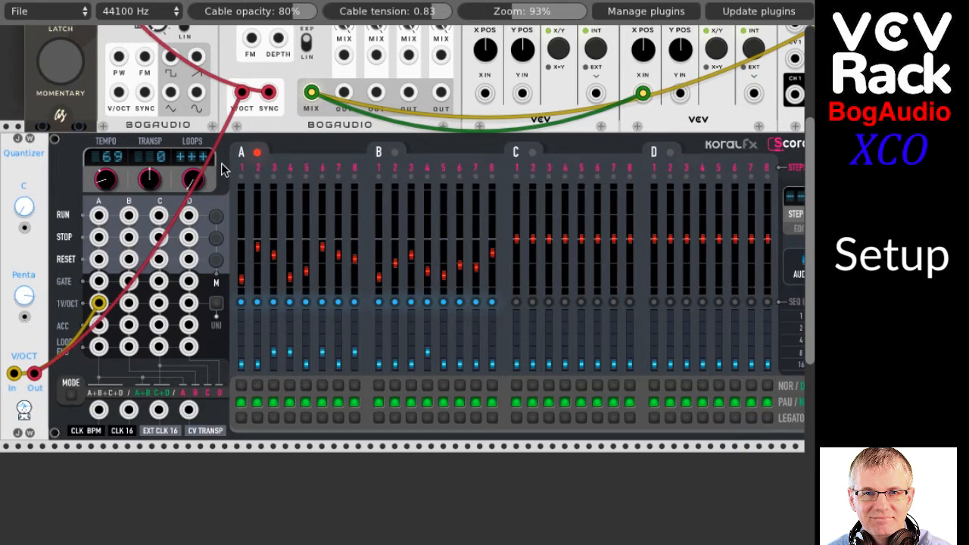
pyautogui.scroll(5, 221, 162)
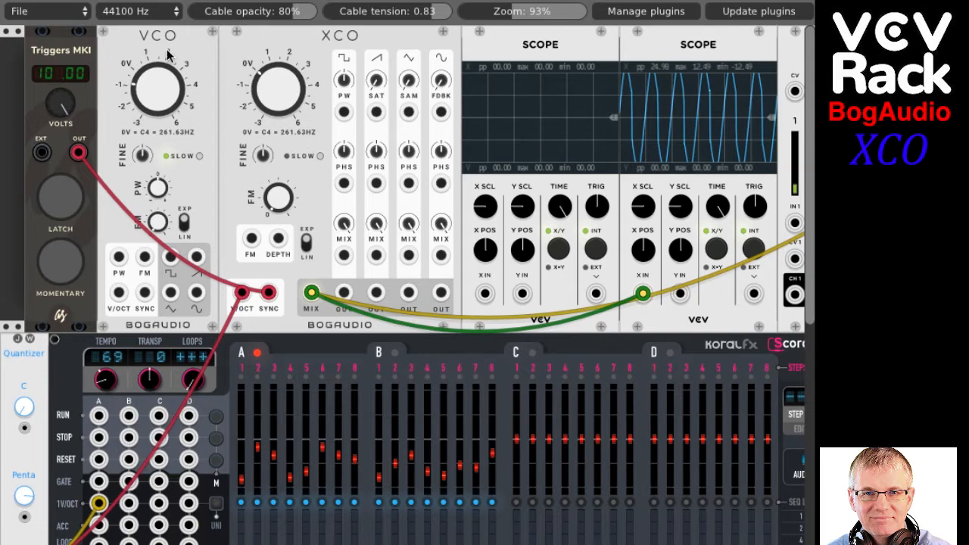
# - Move the Triggers MKI module to the left end of its row, and shift the VCO left and back beside the XCO
pyautogui.moveTo(62, 34); pyautogui.dragTo(38, 35)
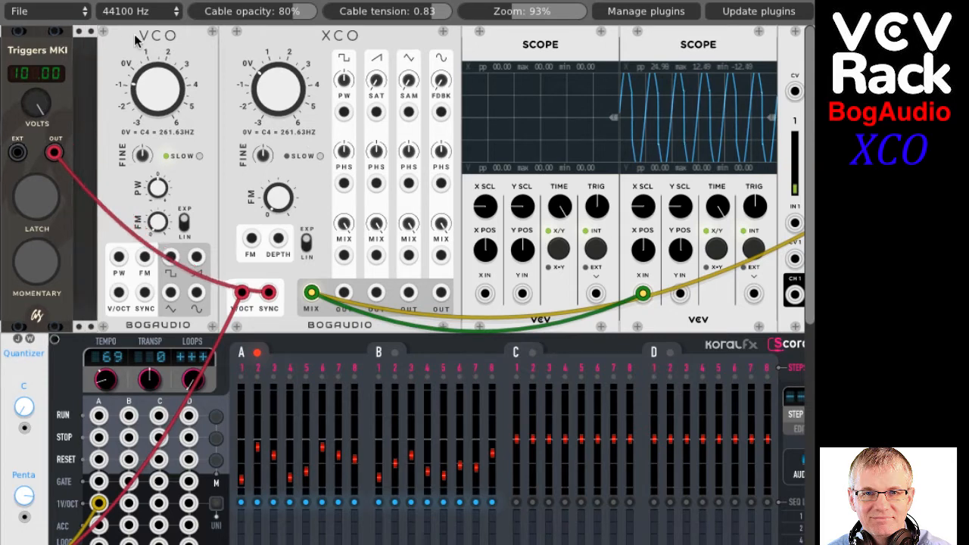
pyautogui.moveTo(123, 43); pyautogui.dragTo(118, 38)
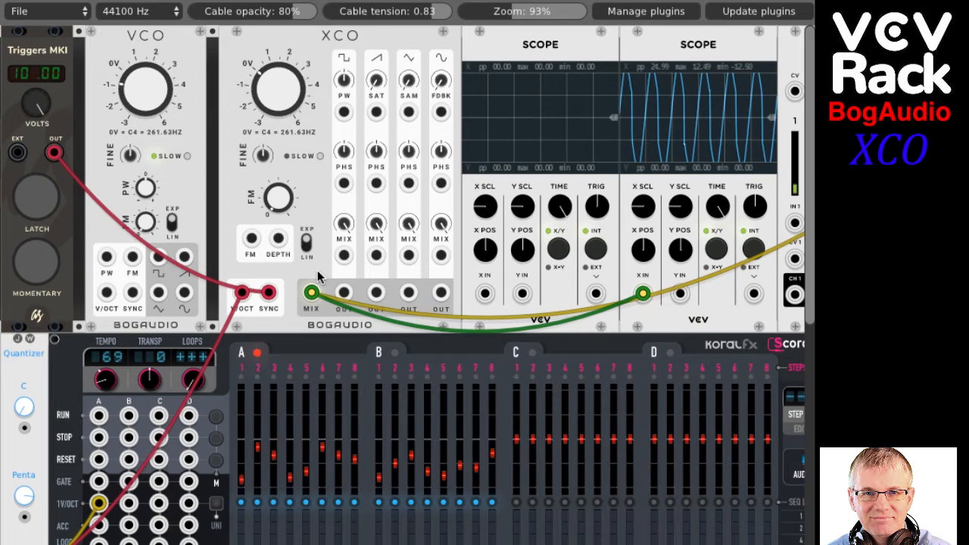
pyautogui.moveTo(167, 38)
pyautogui.mouseDown()
pyautogui.moveTo(157, 37)
pyautogui.moveTo(168, 38)
pyautogui.mouseUp()
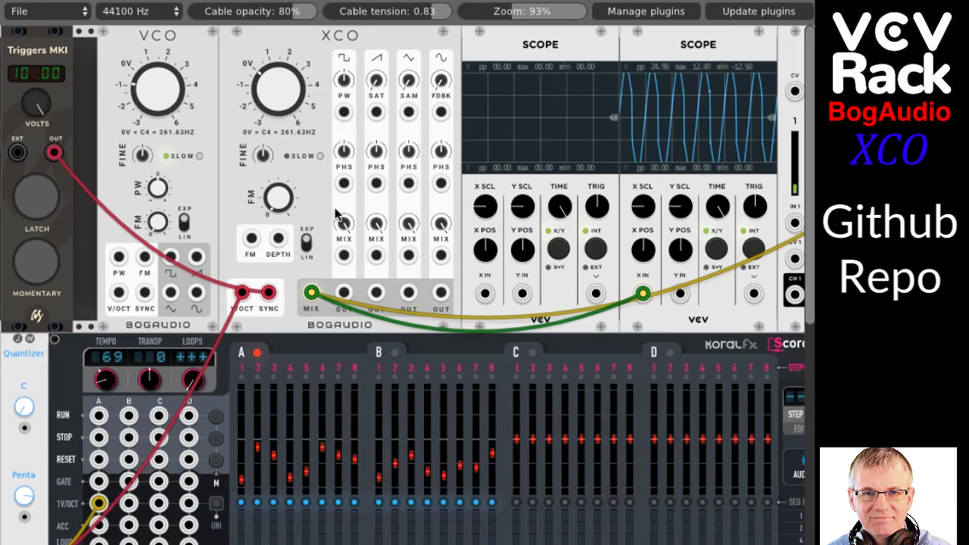
pyautogui.click(72, 11)
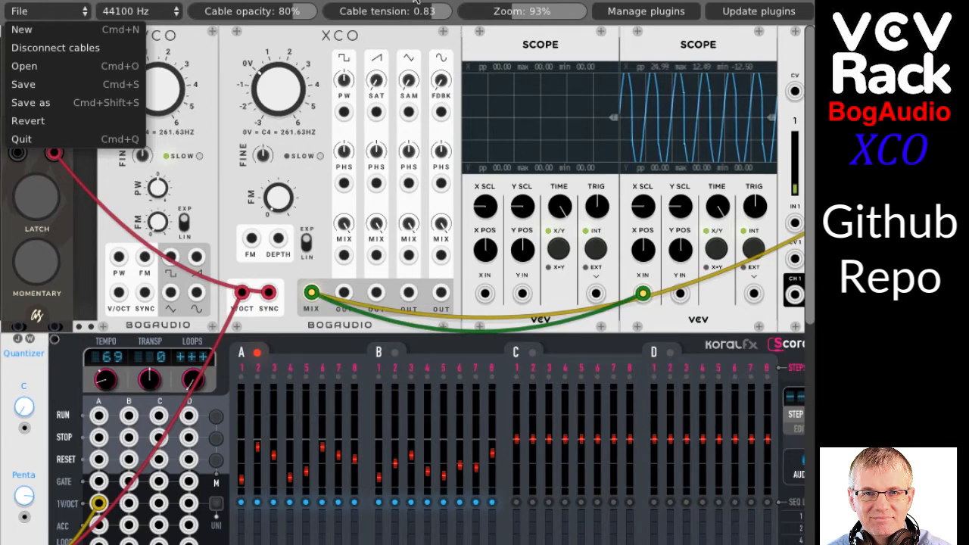
pyautogui.click(463, 51)
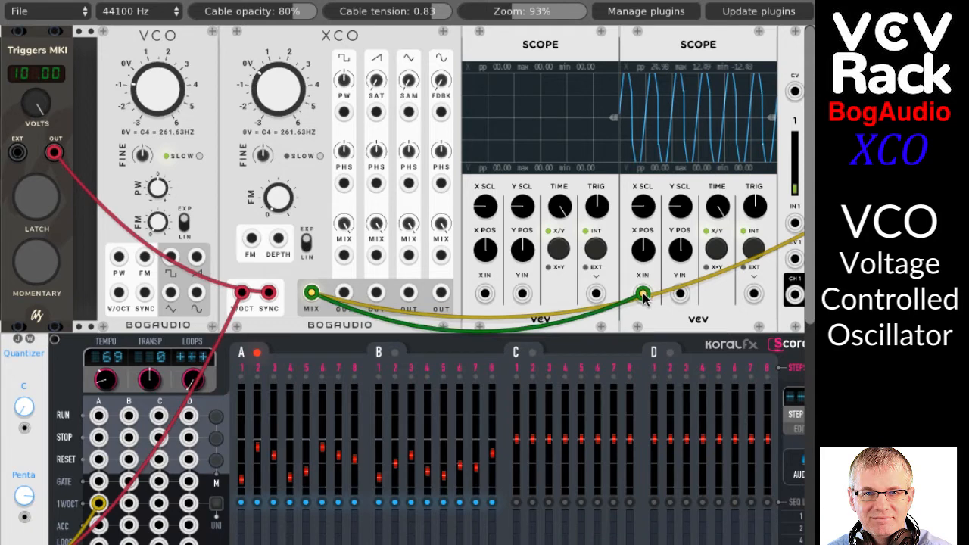
# - Move the XCO MIX cable from the second scope's X IN to the first scope's X IN, and lower the XCO's frequency
pyautogui.moveTo(643, 295); pyautogui.dragTo(484, 293)
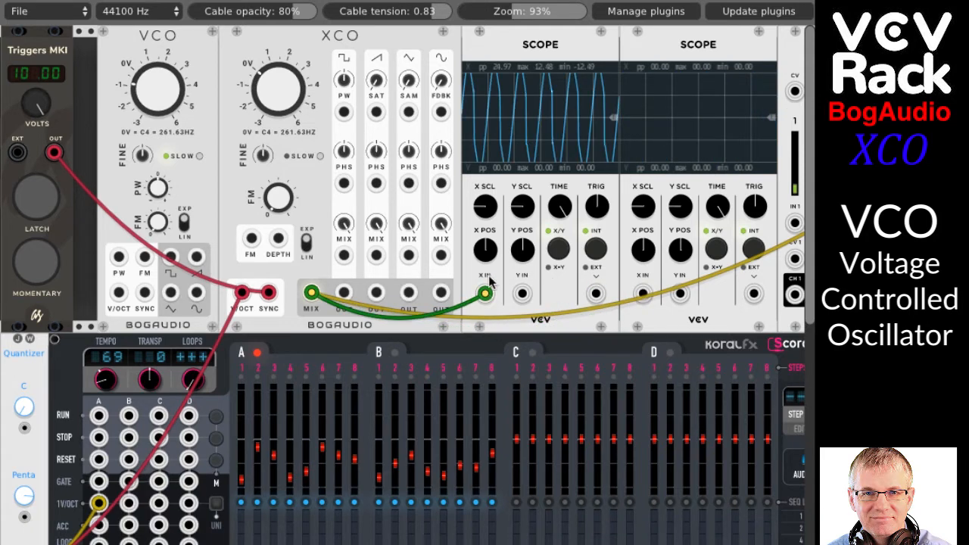
pyautogui.moveTo(277, 92)
pyautogui.mouseDown()
pyautogui.moveTo(277, 125)
pyautogui.moveTo(277, 110)
pyautogui.mouseUp()
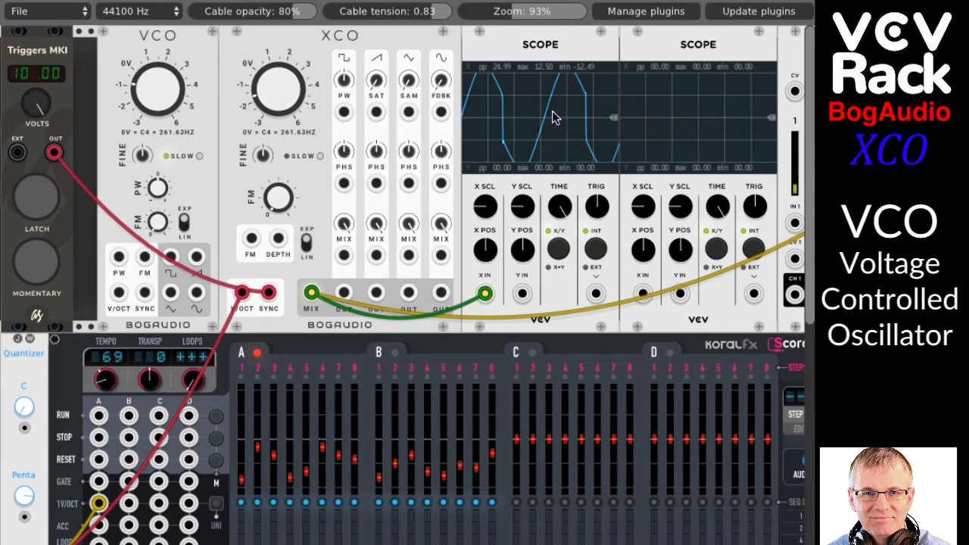
# - Turn up the mixer's level to audition the XCO signal while viewing its waveform on the first scope
pyautogui.hscroll(3, 751, 196)
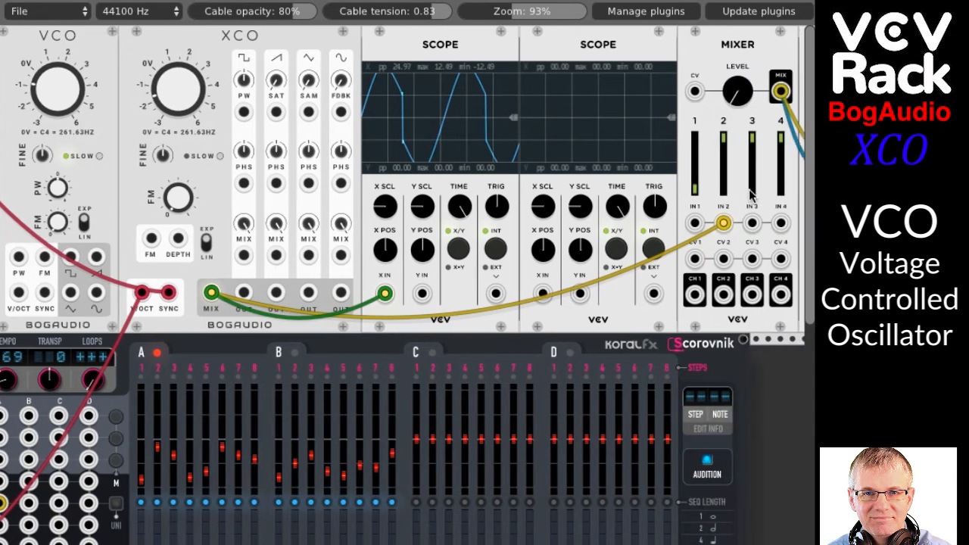
pyautogui.hscroll(2, 751, 195)
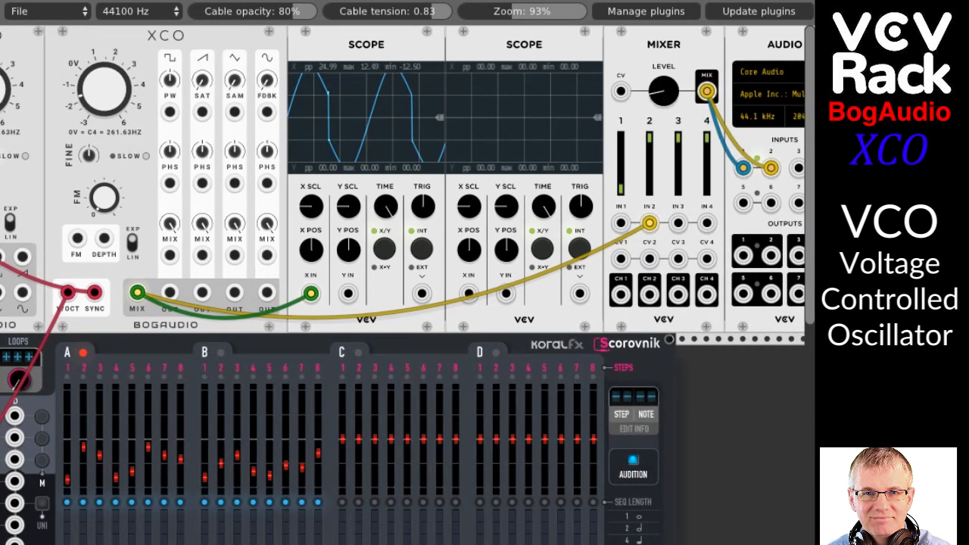
pyautogui.hscroll(-5, 568, 173)
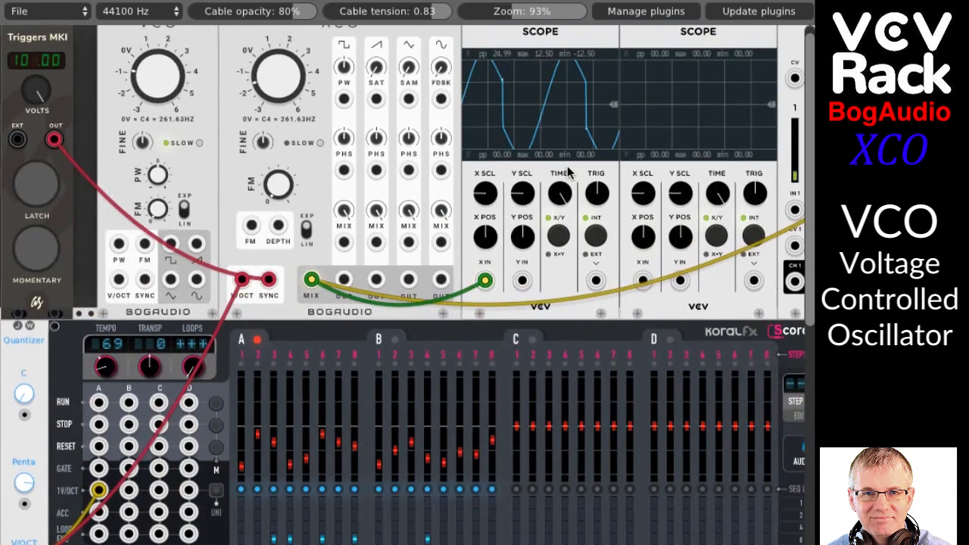
pyautogui.scroll(1, 566, 173)
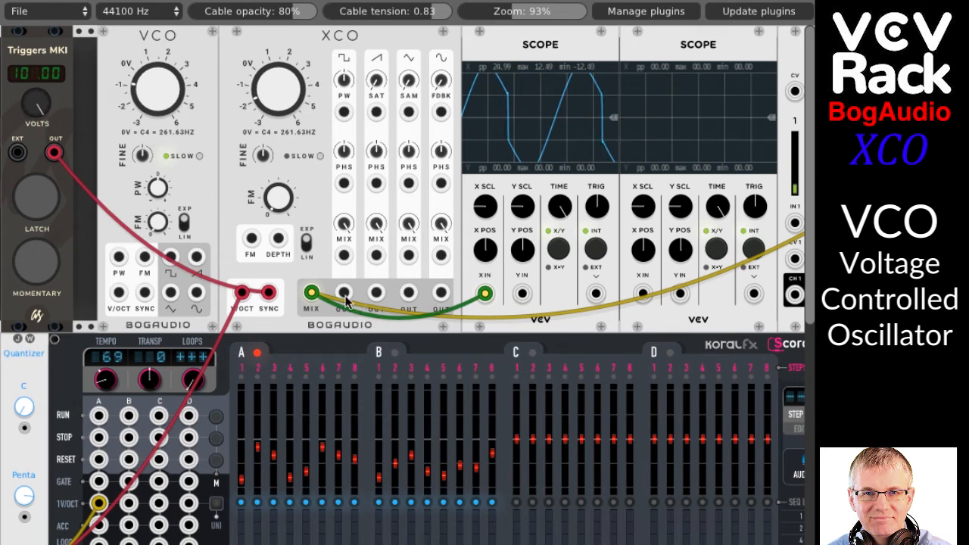
# - Repatch the mixer's IN 2 cable to the VCO's sine output, switch off the VCO's slow mode and raise its frequency
pyautogui.moveTo(311, 293); pyautogui.dragTo(197, 294)
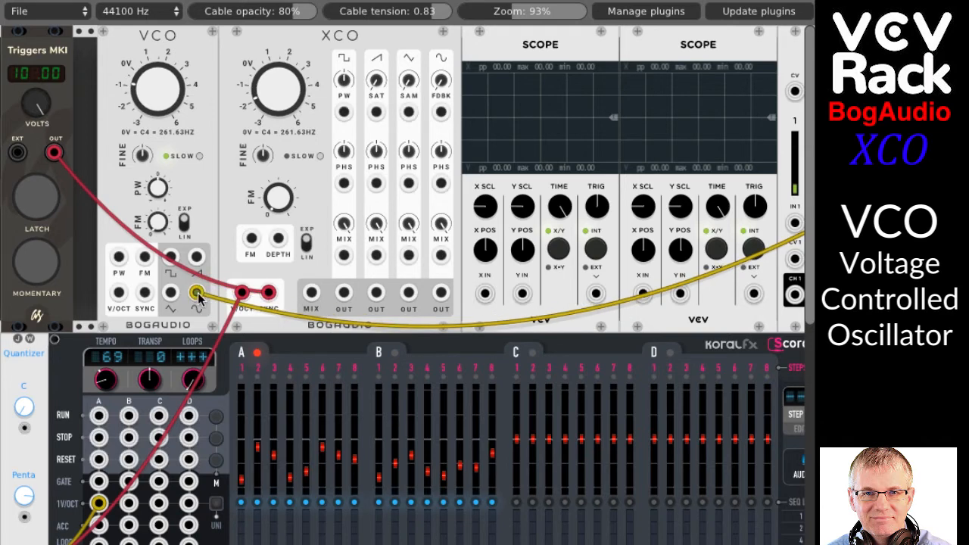
pyautogui.click(185, 221)
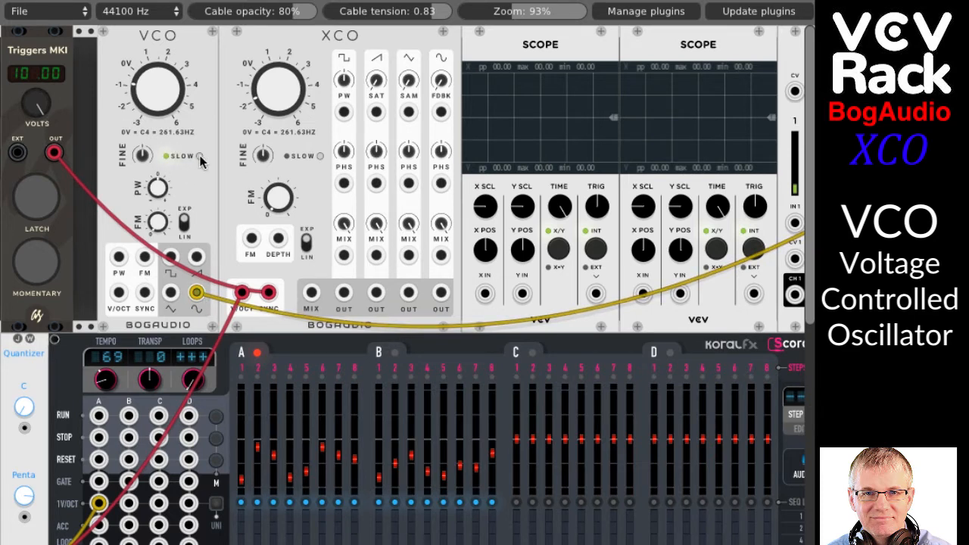
pyautogui.moveTo(167, 91); pyautogui.dragTo(167, 75)
# - Return the mixer's IN 2 cable to the XCO's MIX output, and connect that output to the first scope's X IN
pyautogui.moveTo(198, 293); pyautogui.dragTo(311, 292)
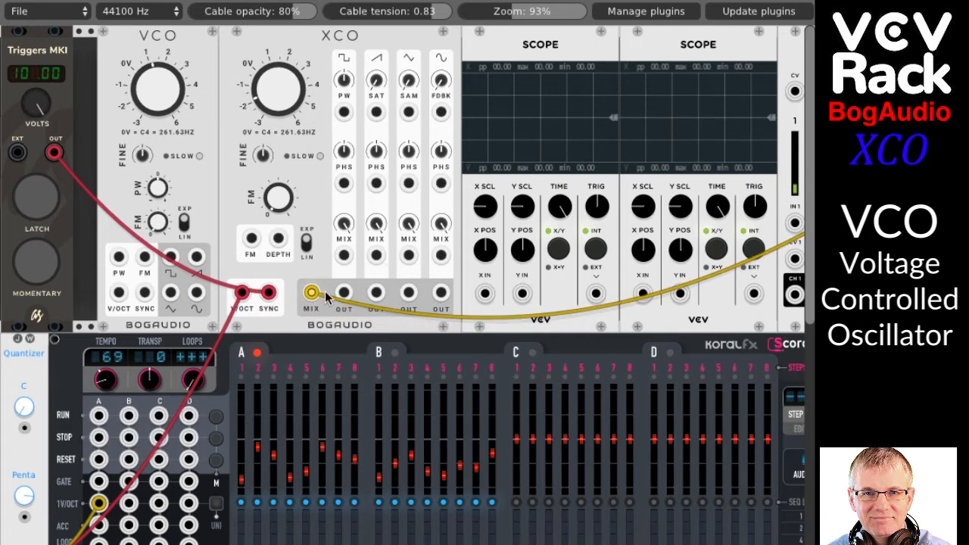
pyautogui.moveTo(484, 294); pyautogui.dragTo(311, 292)
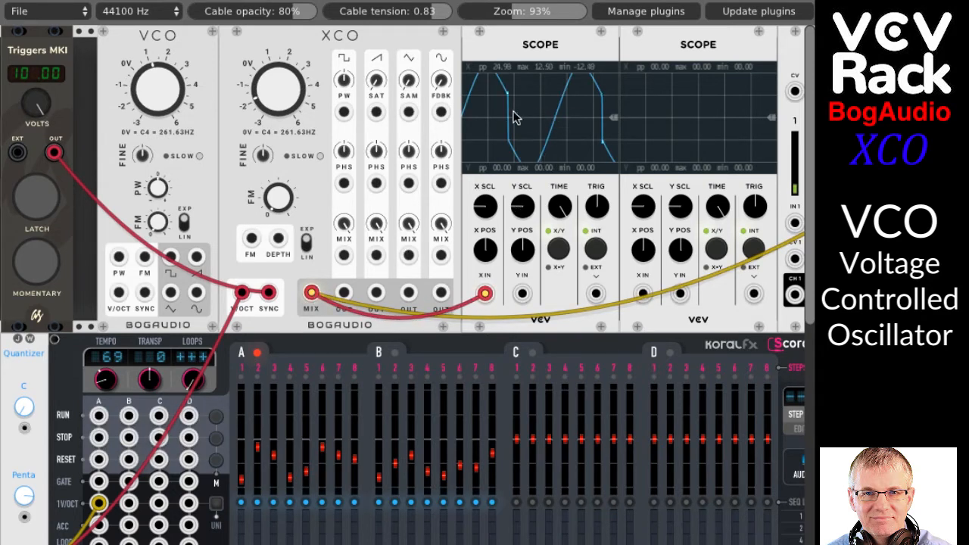
# - Reshape the XCO waveform by raising its frequency, square pulse width and saw saturation, and turning down the saw phase
pyautogui.moveTo(267, 90)
pyautogui.mouseDown()
pyautogui.moveTo(267, 99)
pyautogui.moveTo(267, 74)
pyautogui.moveTo(267, 85)
pyautogui.mouseUp()
pyautogui.moveTo(342, 85); pyautogui.dragTo(342, 61)
pyautogui.moveTo(372, 90); pyautogui.dragTo(372, 75)
pyautogui.moveTo(375, 155)
pyautogui.mouseDown()
pyautogui.moveTo(375, 121)
pyautogui.moveTo(375, 157)
pyautogui.mouseUp()
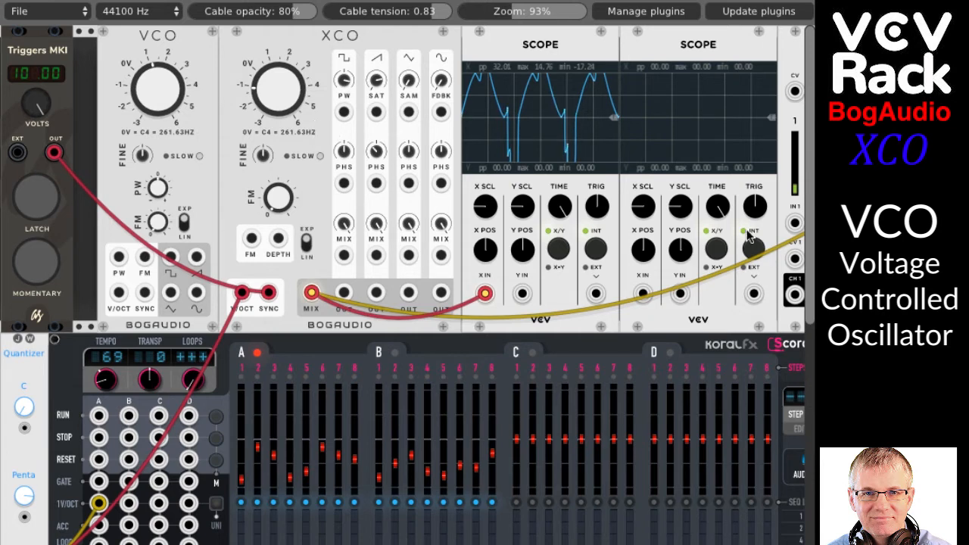
# - Lower the mixer's channel 3 fader partway, and check the reshaped XCO waveform on the first scope
pyautogui.hscroll(2, 748, 237)
pyautogui.hscroll(3, 748, 236)
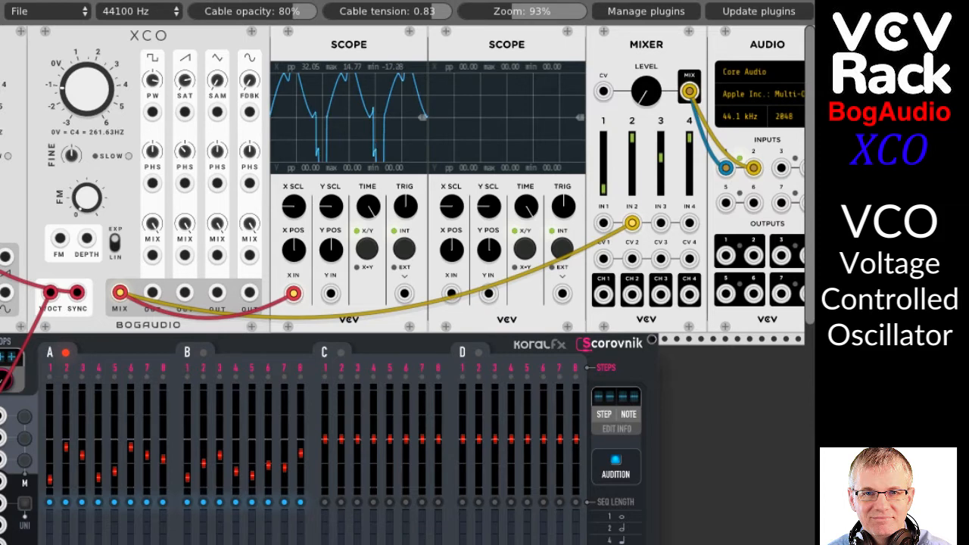
pyautogui.hscroll(-5, 592, 149)
pyautogui.scroll(-1, 591, 149)
pyautogui.hscroll(3, 591, 149)
pyautogui.scroll(1, 591, 149)
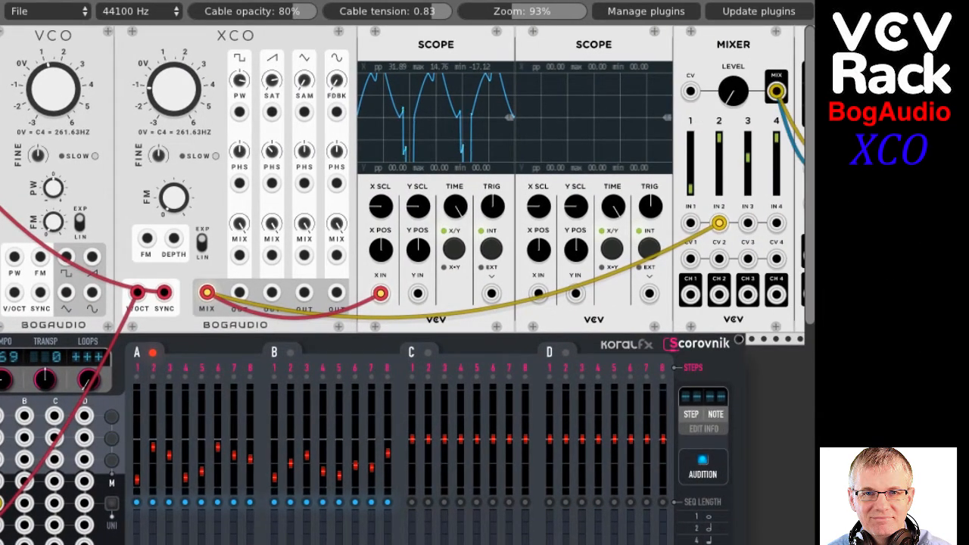
pyautogui.hscroll(-3, 551, 180)
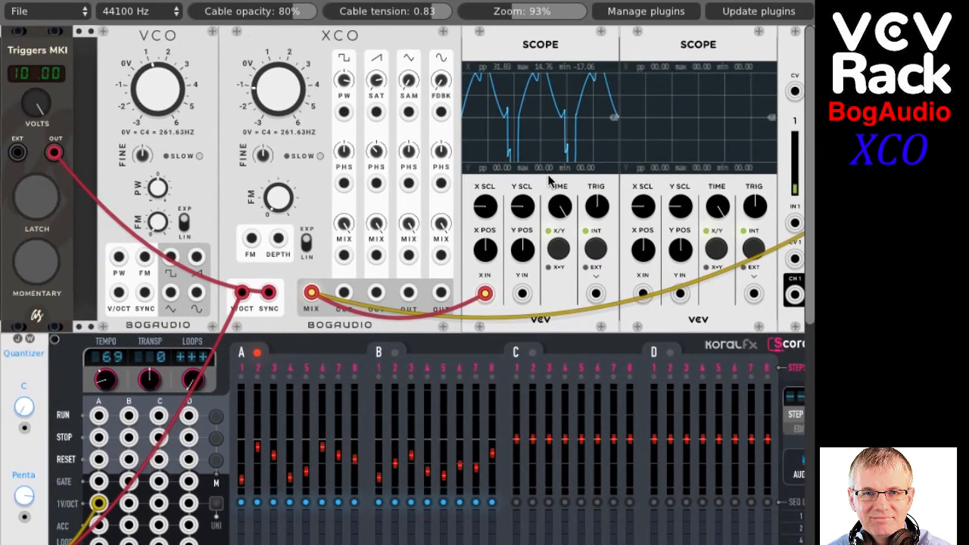
# - Initialize the XCO module to its default settings
pyautogui.rightClick(322, 196)
pyautogui.rightClick(310, 186)
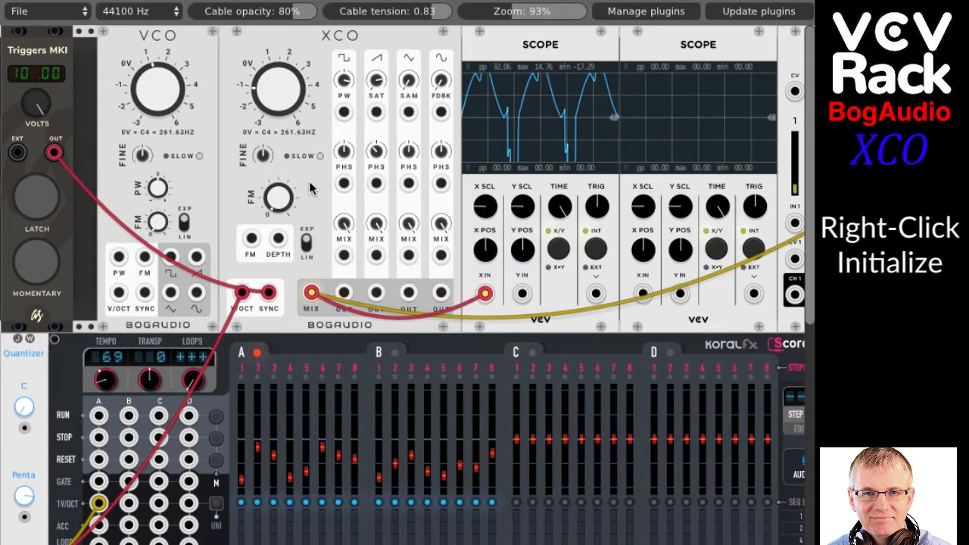
pyautogui.rightClick(310, 186)
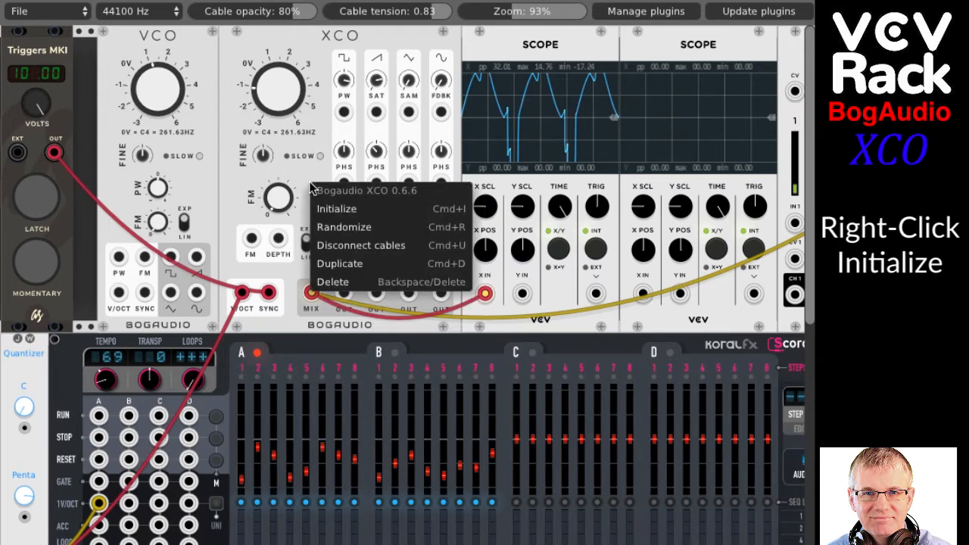
pyautogui.click(390, 216)
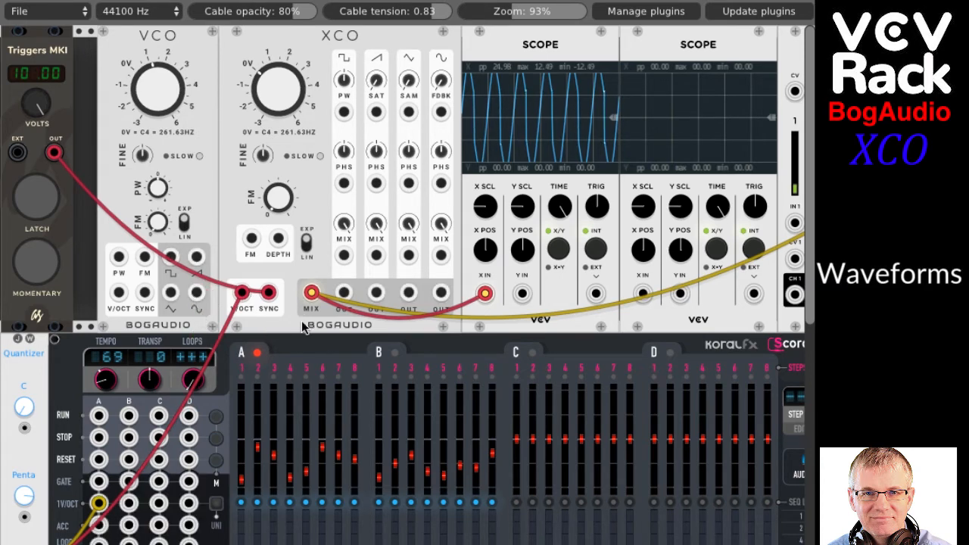
# - Unplug the first scope's X IN cable, and move the mixer's IN 2 cable from the XCO's MIX output to its sine output
pyautogui.moveTo(171, 292); pyautogui.dragTo(185, 305)
pyautogui.moveTo(196, 256); pyautogui.dragTo(211, 241)
pyautogui.moveTo(311, 292); pyautogui.dragTo(439, 255)
pyautogui.moveTo(429, 189); pyautogui.dragTo(451, 295)
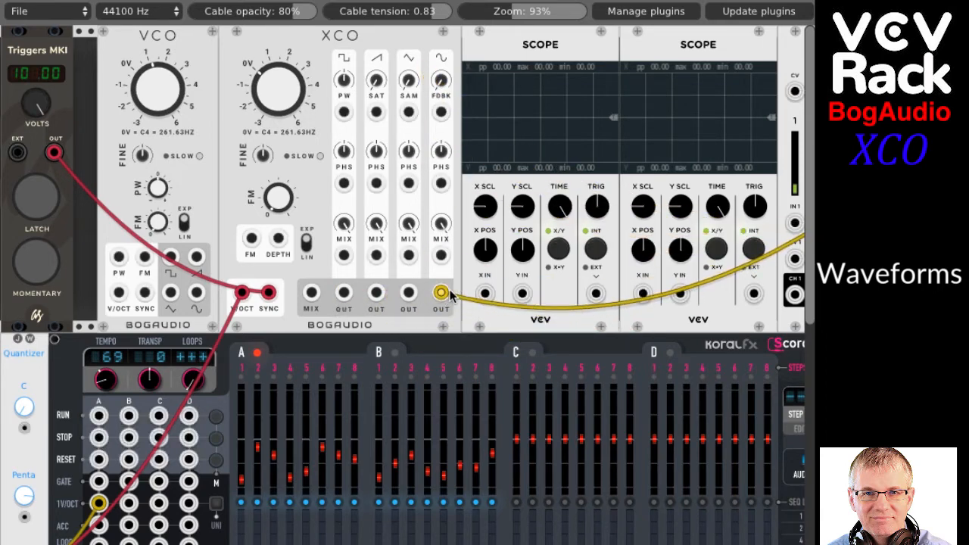
# - Unplug the mixer's IN 2 cable, and patch the XCO's square output to the first scope's X IN and its saw output to the second's
pyautogui.hscroll(5, 681, 227)
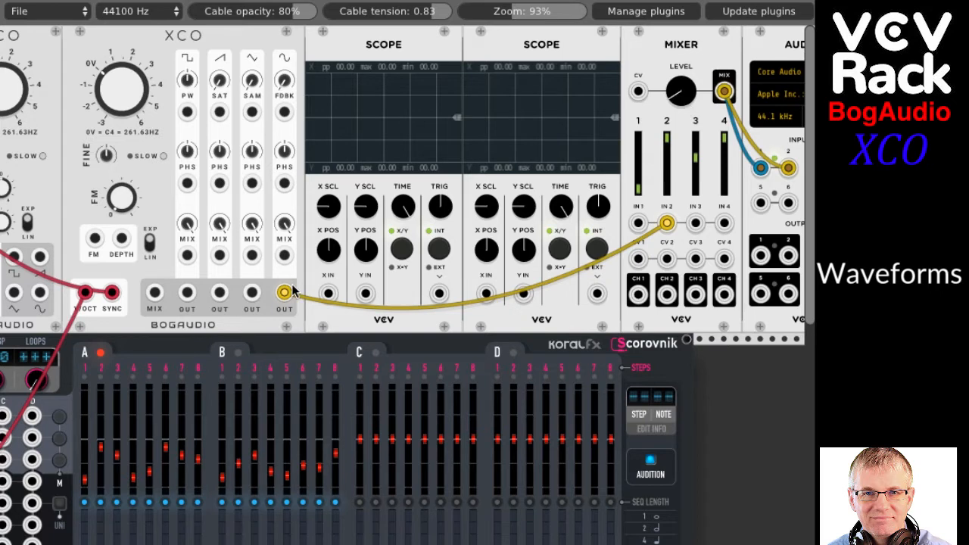
pyautogui.moveTo(284, 293); pyautogui.dragTo(180, 293)
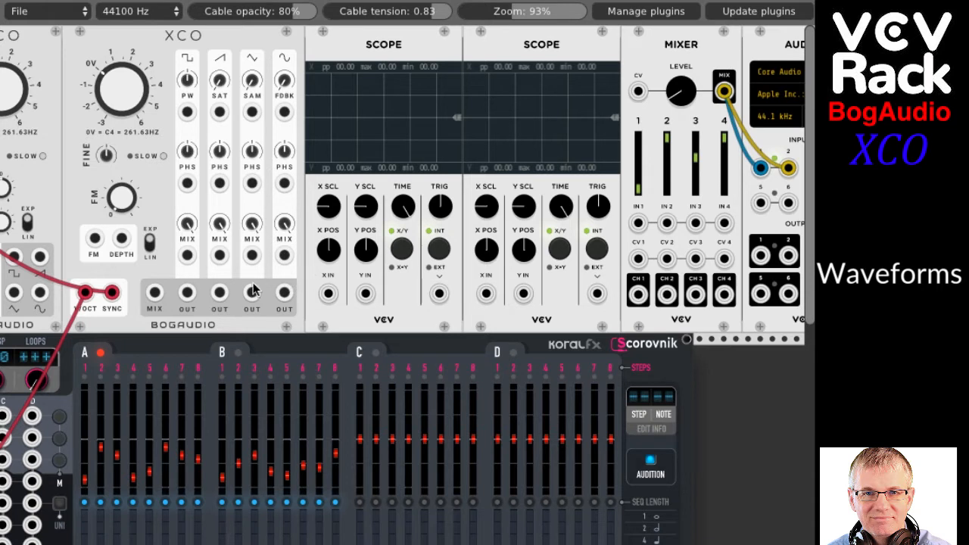
pyautogui.moveTo(187, 294); pyautogui.dragTo(328, 294)
pyautogui.moveTo(219, 294); pyautogui.dragTo(491, 295)
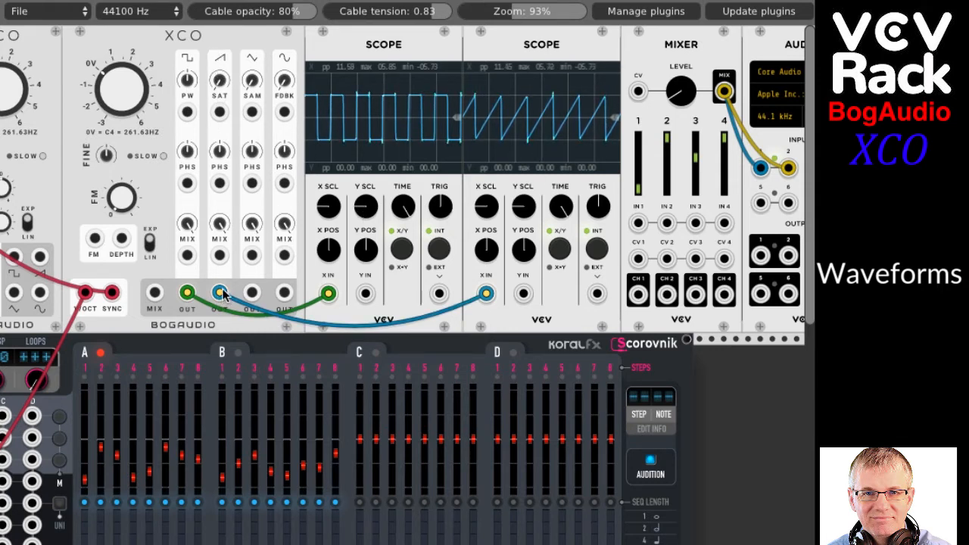
# - Lower the XCO's frequency and start the Scorovnik sequencer
pyautogui.moveTo(121, 104); pyautogui.dragTo(120, 76)
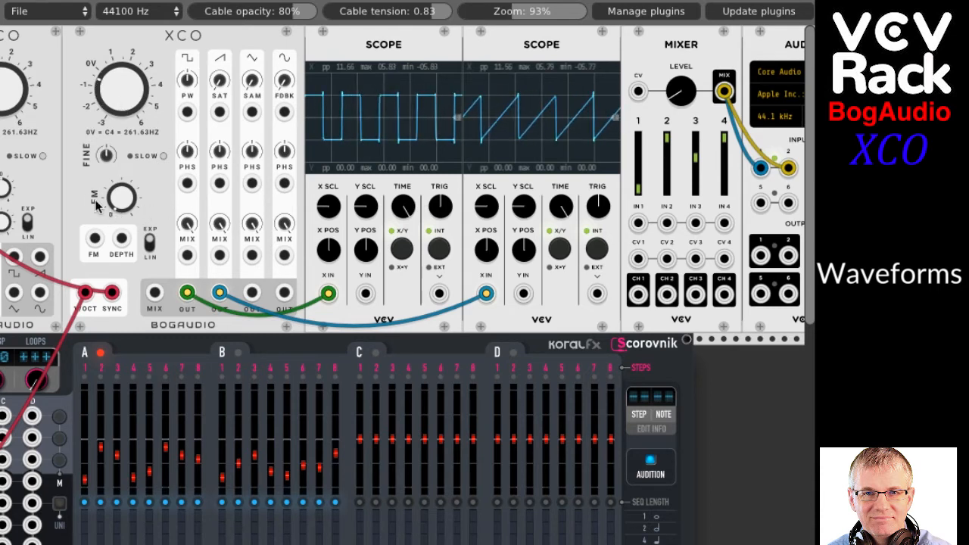
pyautogui.scroll(-3, 73, 185)
pyautogui.hscroll(-5, 73, 185)
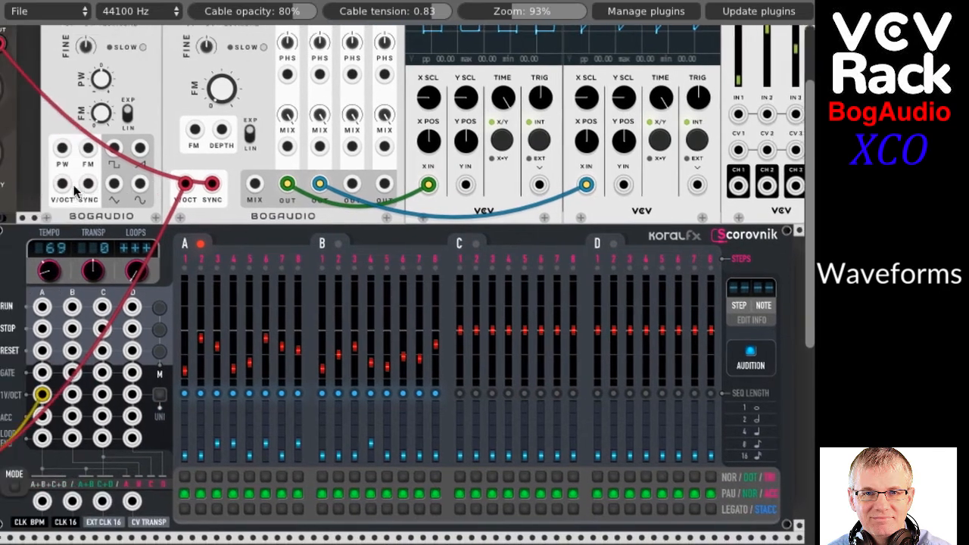
pyautogui.scroll(1, 70, 250)
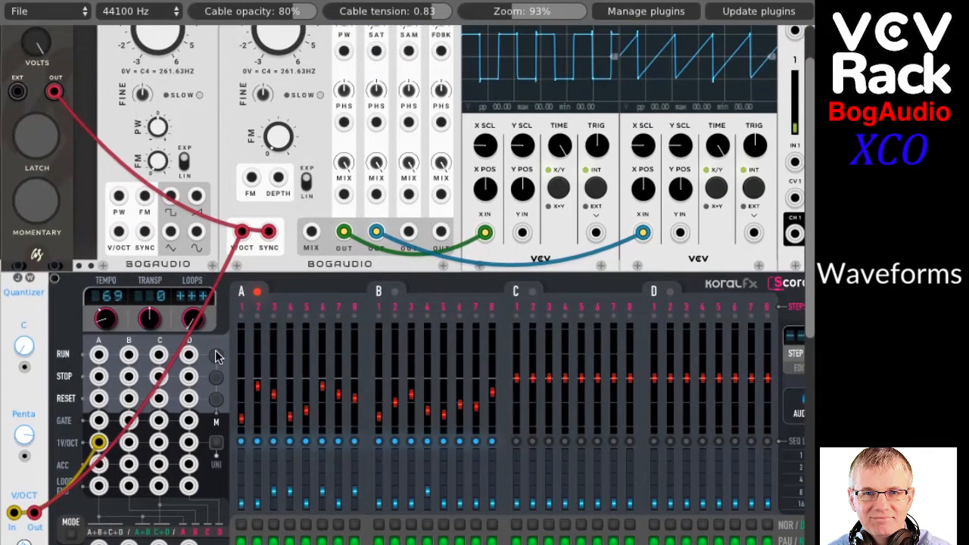
pyautogui.scroll(2, 399, 219)
pyautogui.hscroll(5, 399, 218)
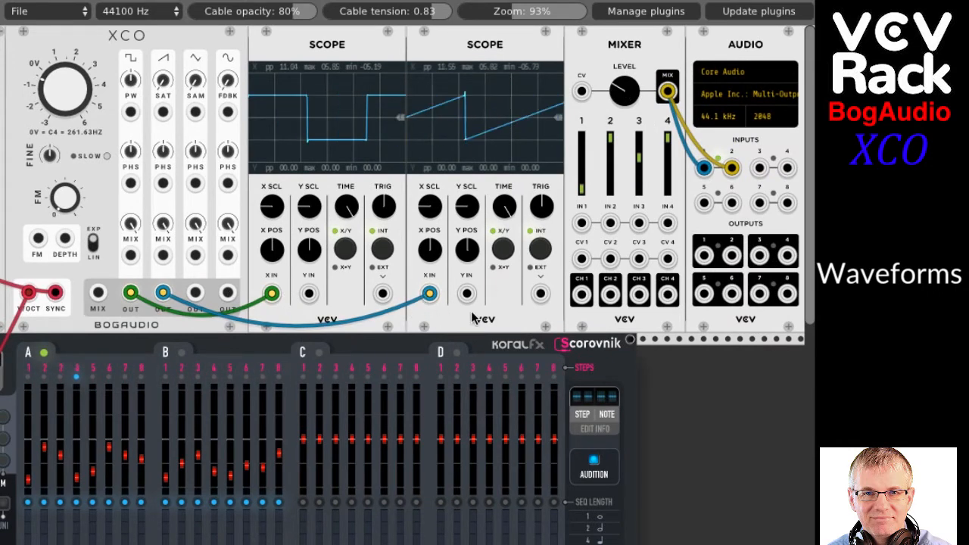
# - Connect the XCO's MIX output to the mixer's IN 2, and turn the mixer level down
pyautogui.moveTo(610, 297); pyautogui.dragTo(105, 275)
pyautogui.moveTo(610, 223); pyautogui.dragTo(100, 294)
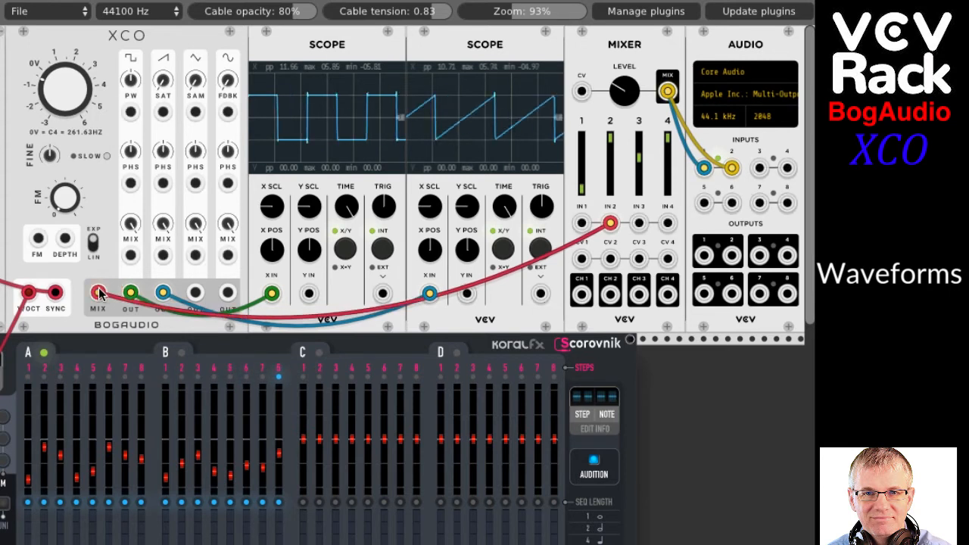
pyautogui.moveTo(614, 89); pyautogui.dragTo(614, 105)
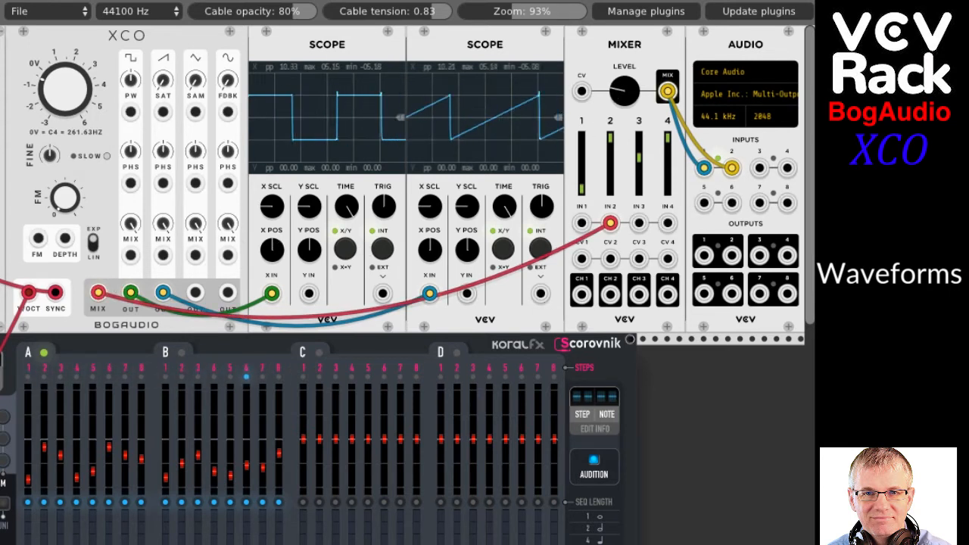
pyautogui.hscroll(-2, 399, 199)
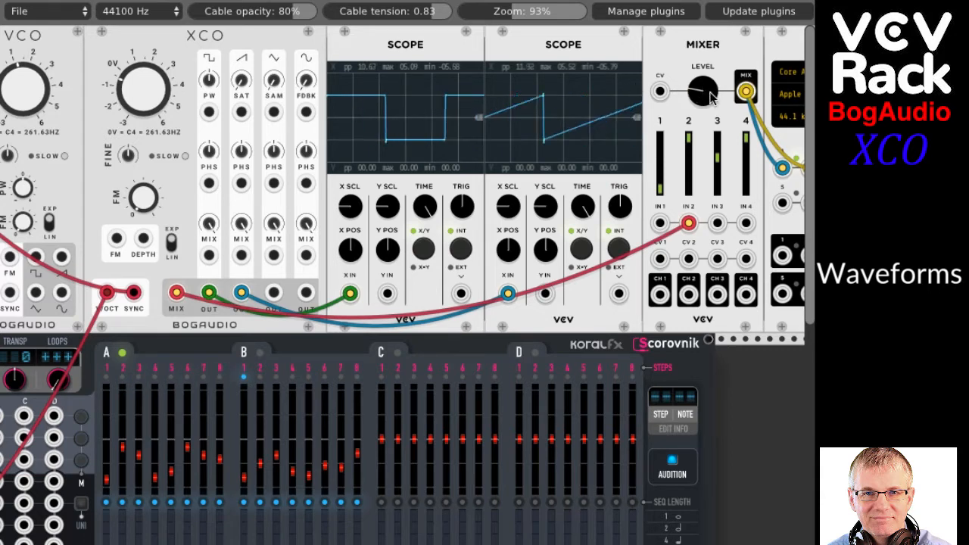
pyautogui.moveTo(712, 97); pyautogui.dragTo(711, 215)
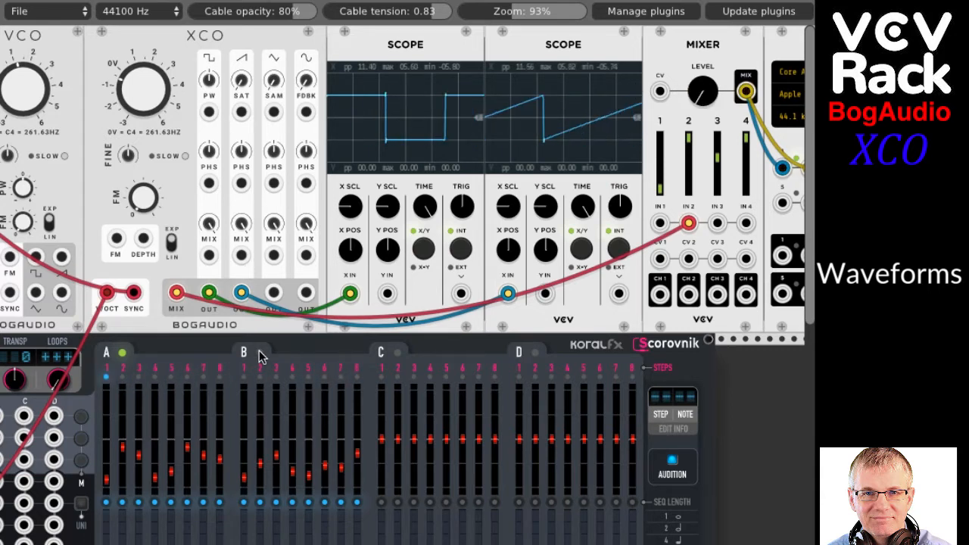
# - Unplug the square and saw cables from both scopes, and stop the Scorovnik sequencer
pyautogui.moveTo(242, 294); pyautogui.dragTo(172, 312)
pyautogui.hscroll(-2, 79, 443)
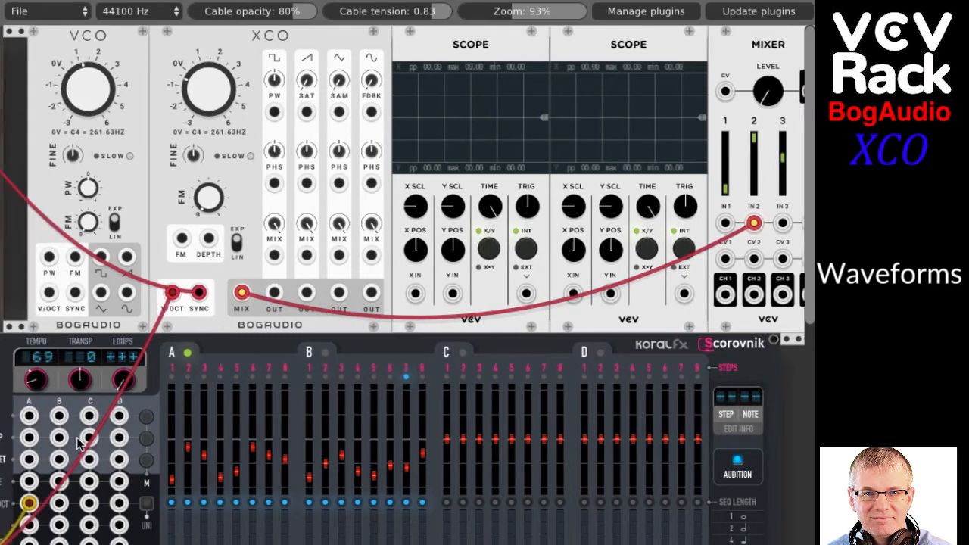
pyautogui.hscroll(-2, 80, 443)
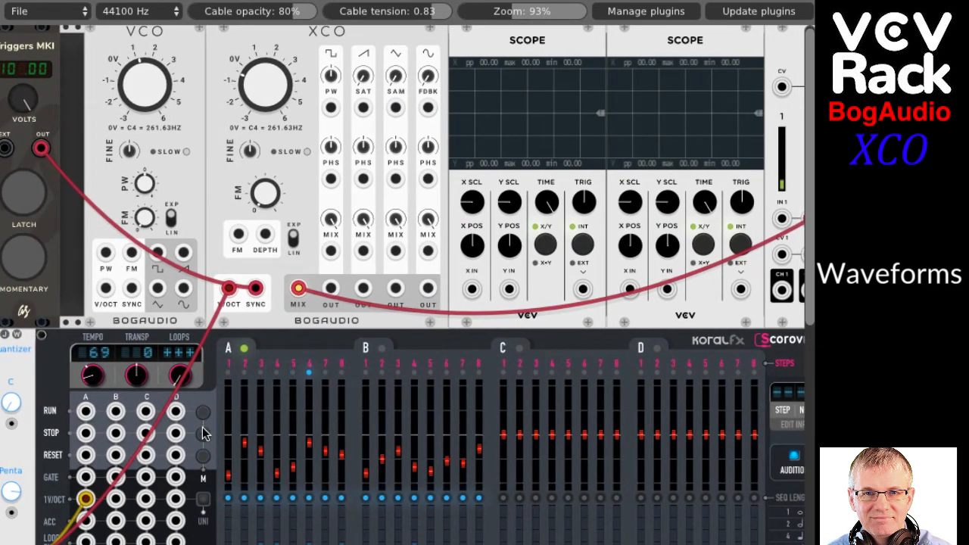
pyautogui.hscroll(-1, 312, 187)
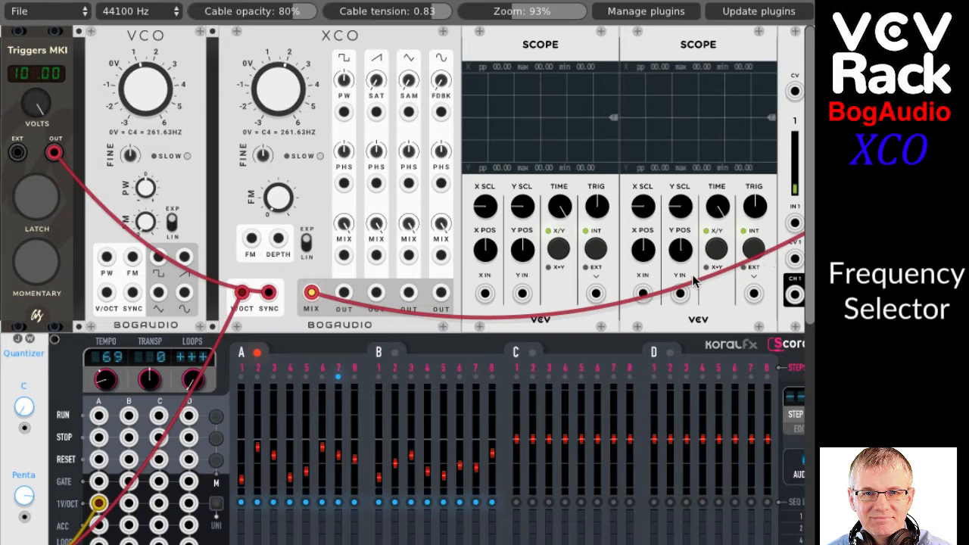
pyautogui.hscroll(2, 608, 333)
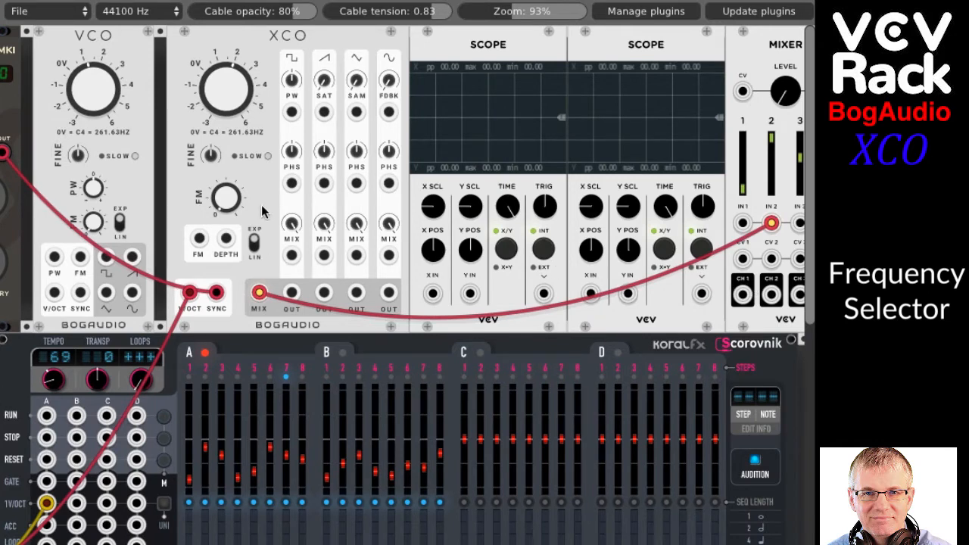
pyautogui.moveTo(781, 95); pyautogui.dragTo(782, 94)
pyautogui.hscroll(-1, 261, 104)
pyautogui.scroll(-1, 261, 104)
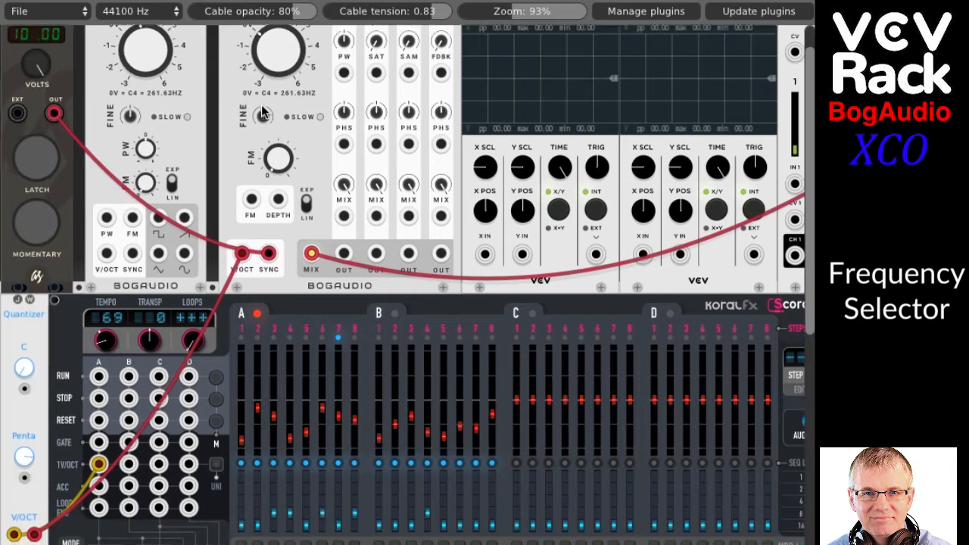
pyautogui.scroll(1, 261, 104)
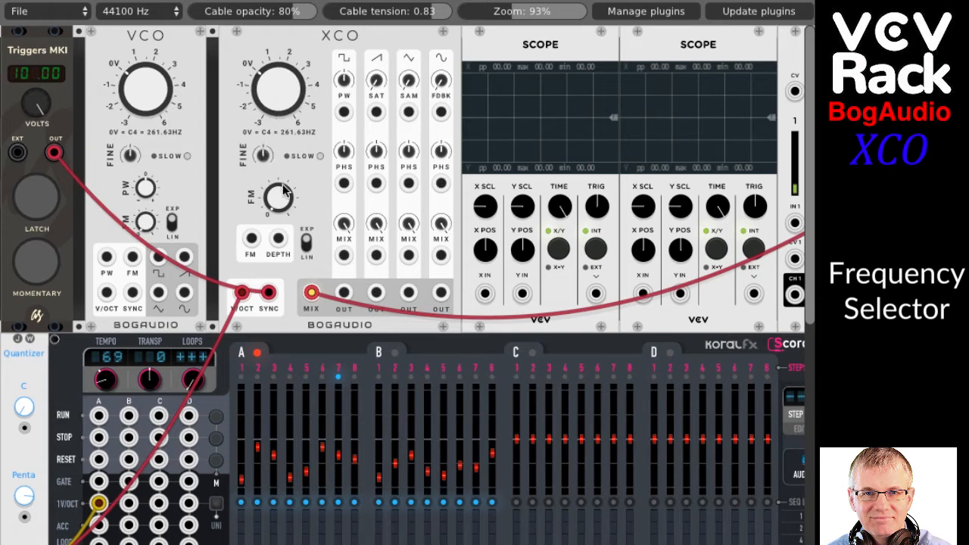
# - Connect the VCO's sine output to the XCO's FM input, and switch on the VCO's slow mode
pyautogui.click(319, 157)
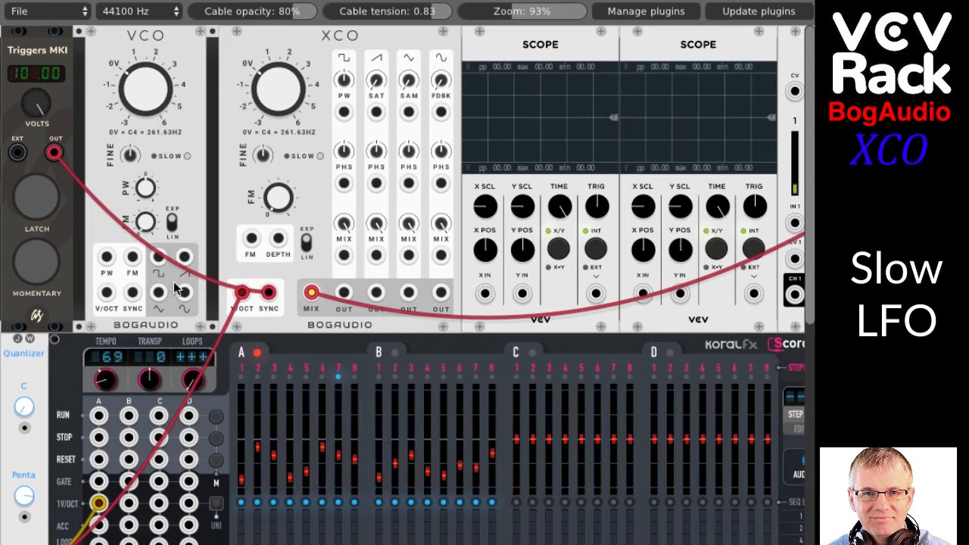
pyautogui.moveTo(190, 302); pyautogui.dragTo(251, 238)
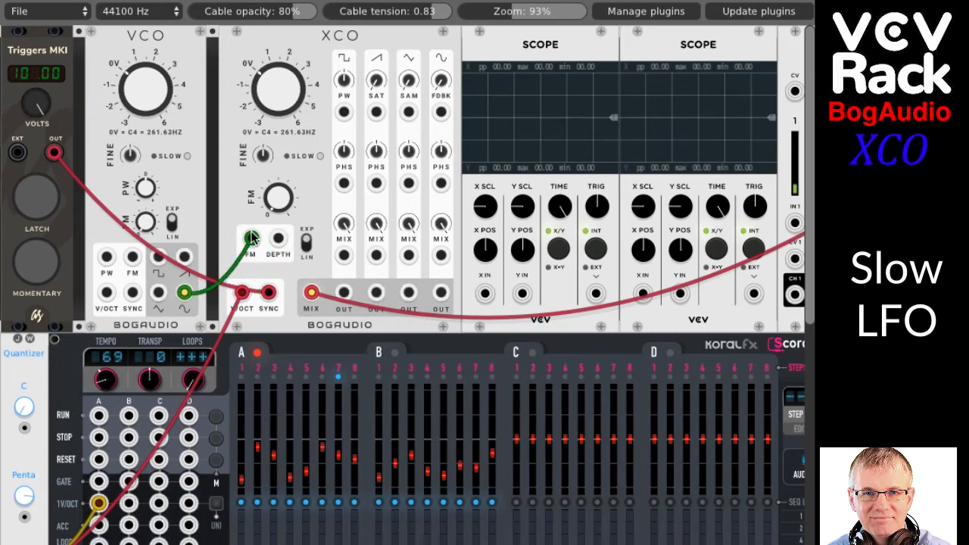
pyautogui.click(186, 157)
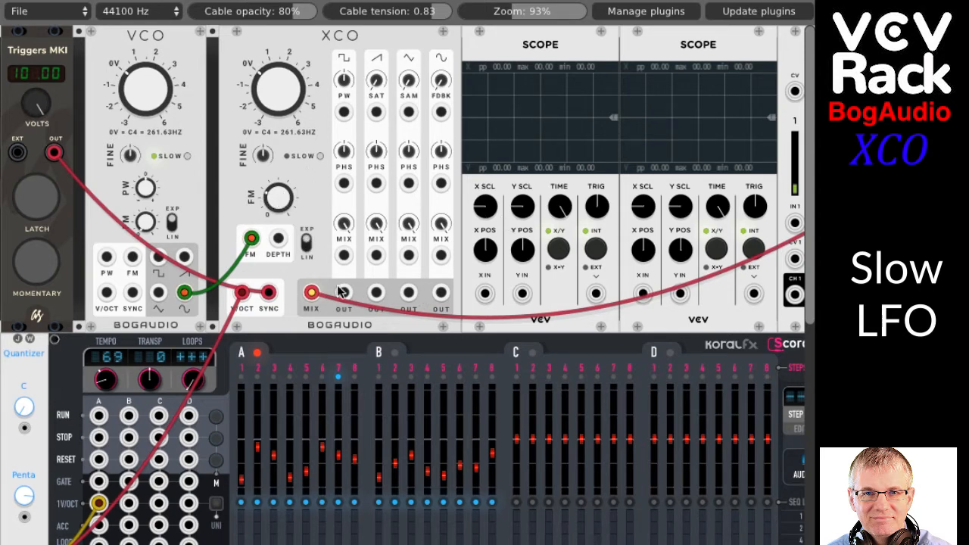
# - Patch the XCO's MIX output to the first scope's X IN, and unplug the VCO cable from the XCO's FM input after viewing the modulation
pyautogui.moveTo(483, 294); pyautogui.dragTo(311, 292)
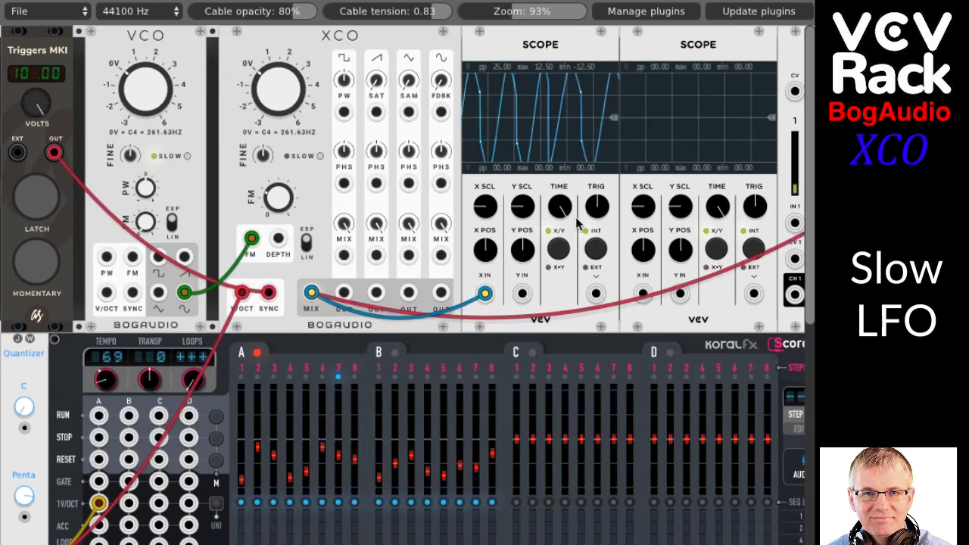
pyautogui.hscroll(3, 575, 217)
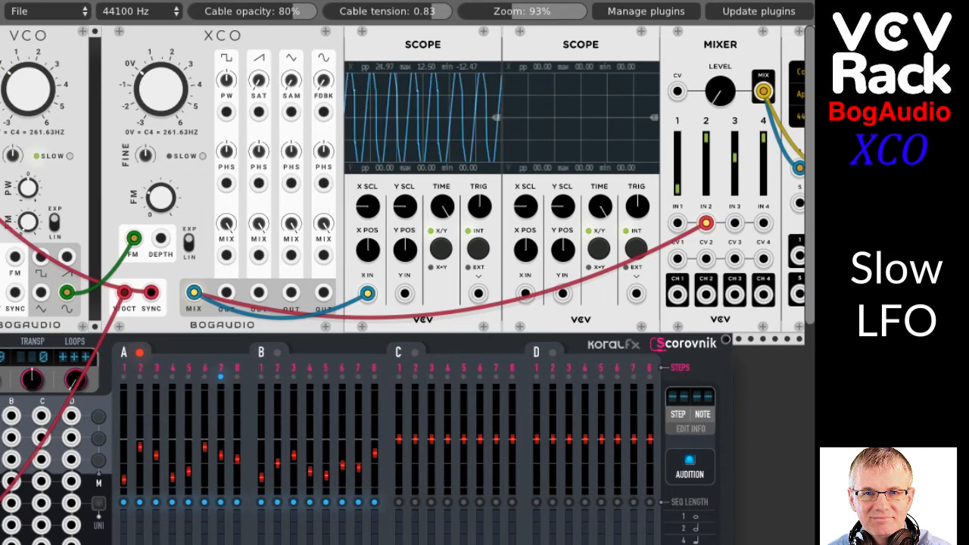
pyautogui.hscroll(-1, 387, 87)
pyautogui.hscroll(-2, 388, 86)
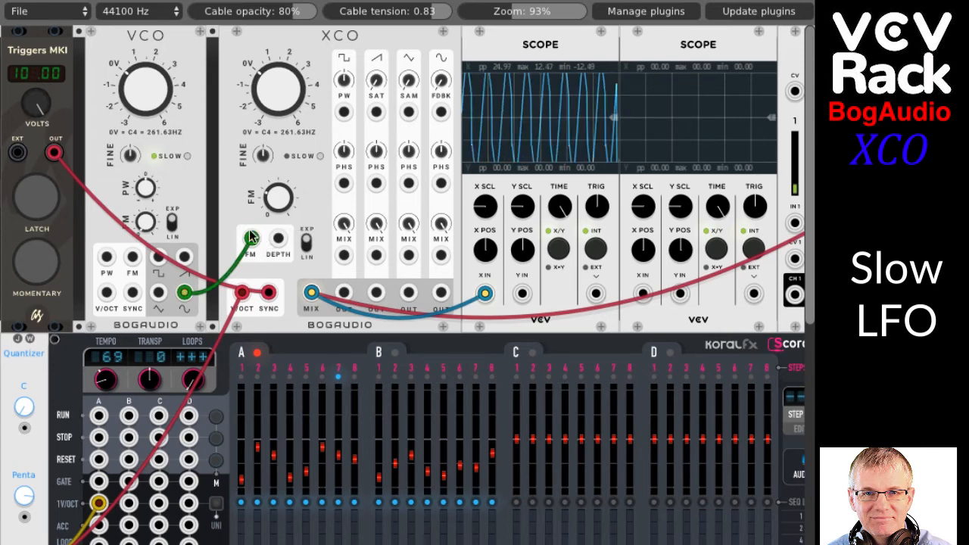
pyautogui.moveTo(250, 238); pyautogui.dragTo(232, 220)
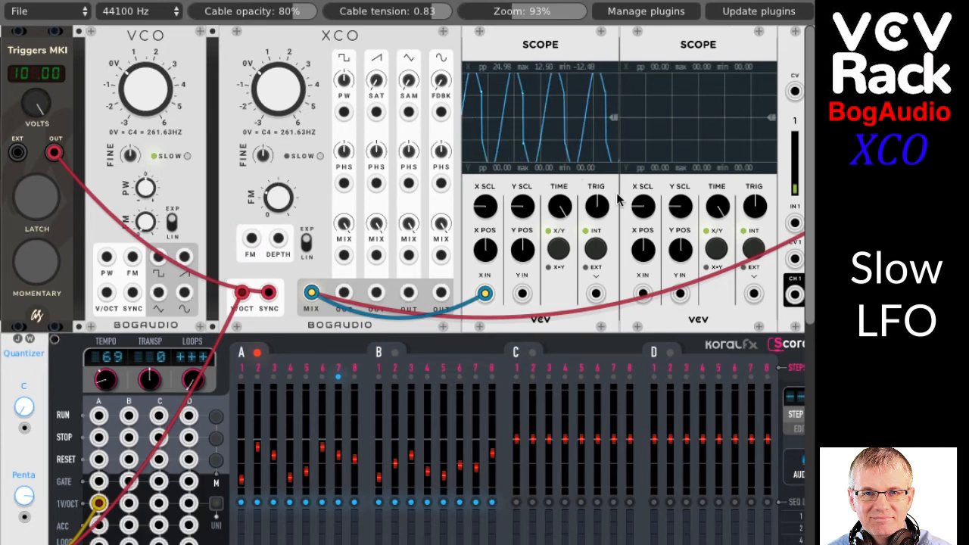
# - Display the XCO's sine output as an LFO on the second scope, using the XCO's slow mode and a lower scope TIME setting
pyautogui.moveTo(444, 297); pyautogui.dragTo(643, 293)
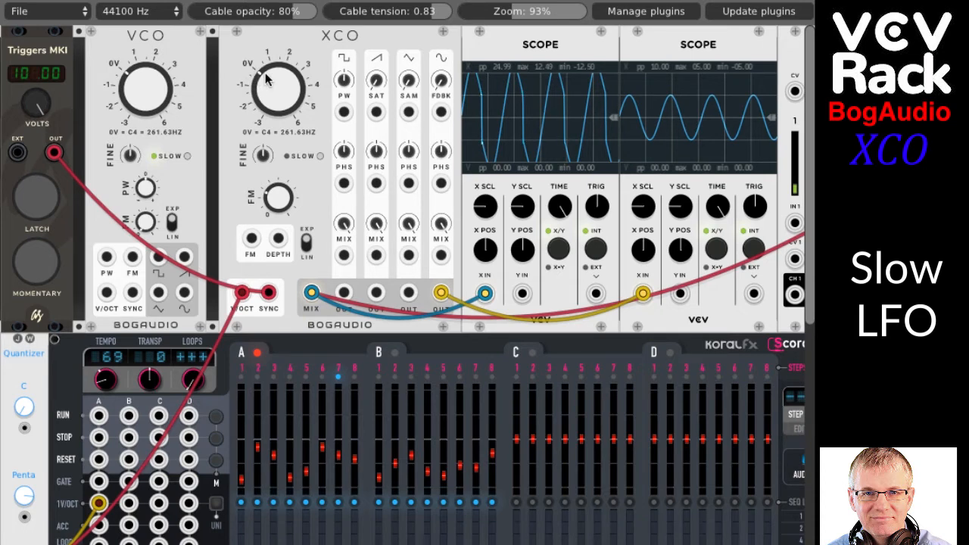
pyautogui.click(321, 157)
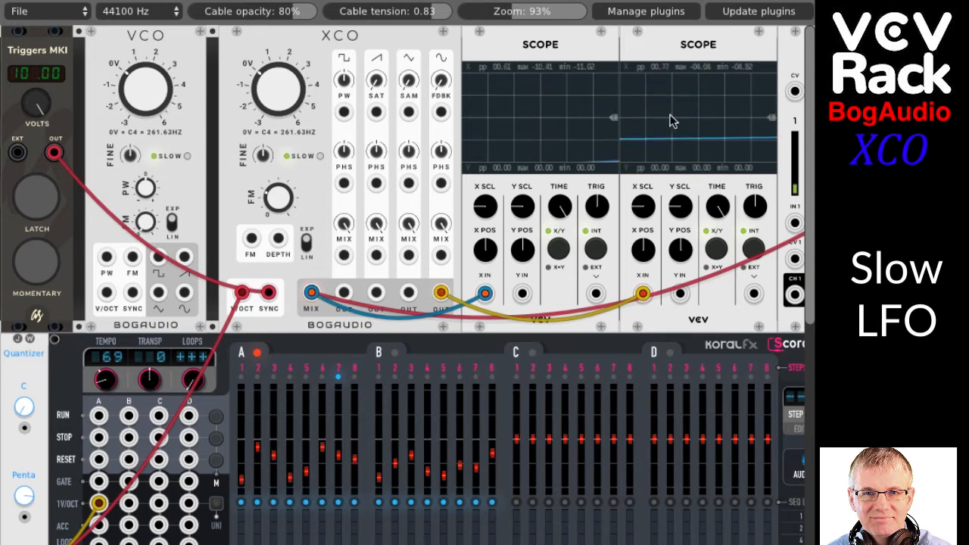
pyautogui.moveTo(717, 205)
pyautogui.mouseDown()
pyautogui.moveTo(718, 185)
pyautogui.moveTo(718, 237)
pyautogui.mouseUp()
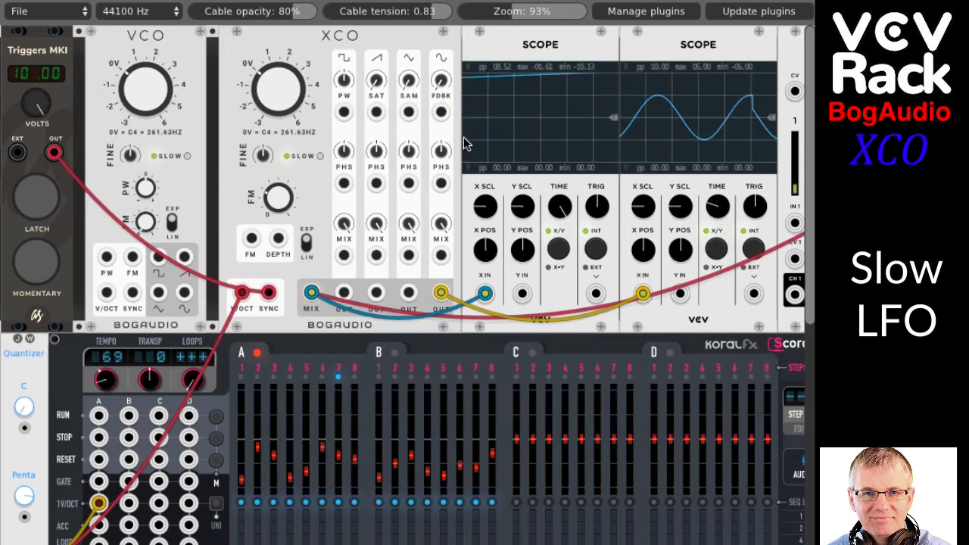
# - Toggle the XCO's slow mode off and on twice, comparing its sine output on the second scope
pyautogui.click(320, 155)
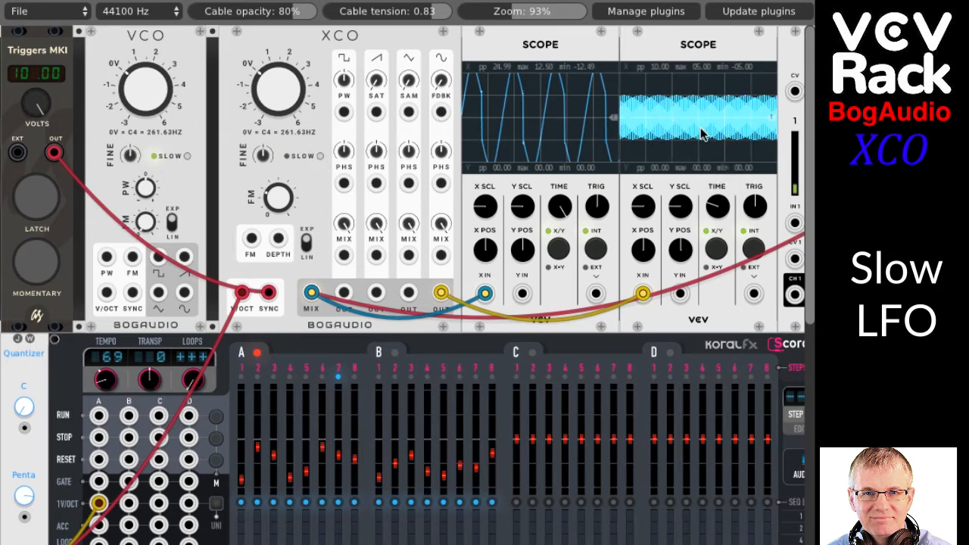
pyautogui.click(318, 154)
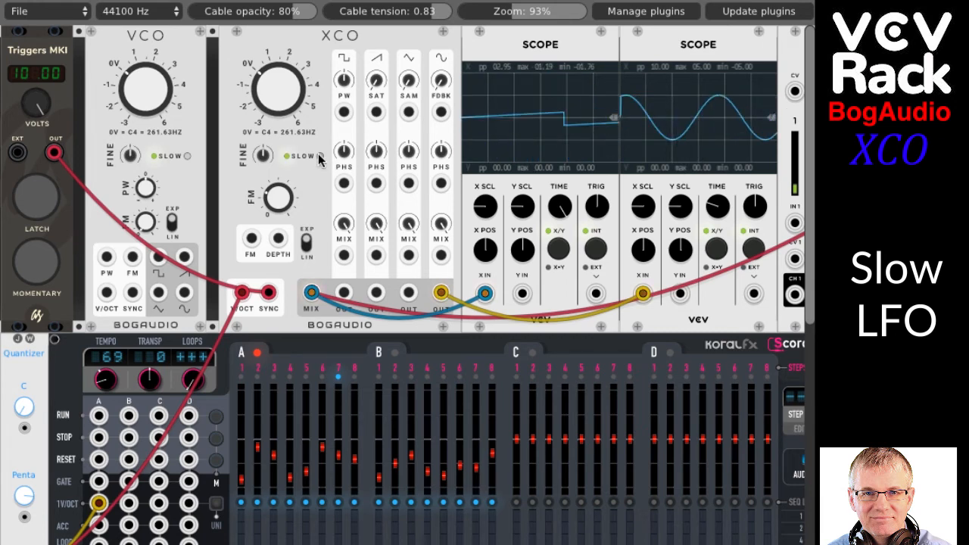
pyautogui.click(317, 154)
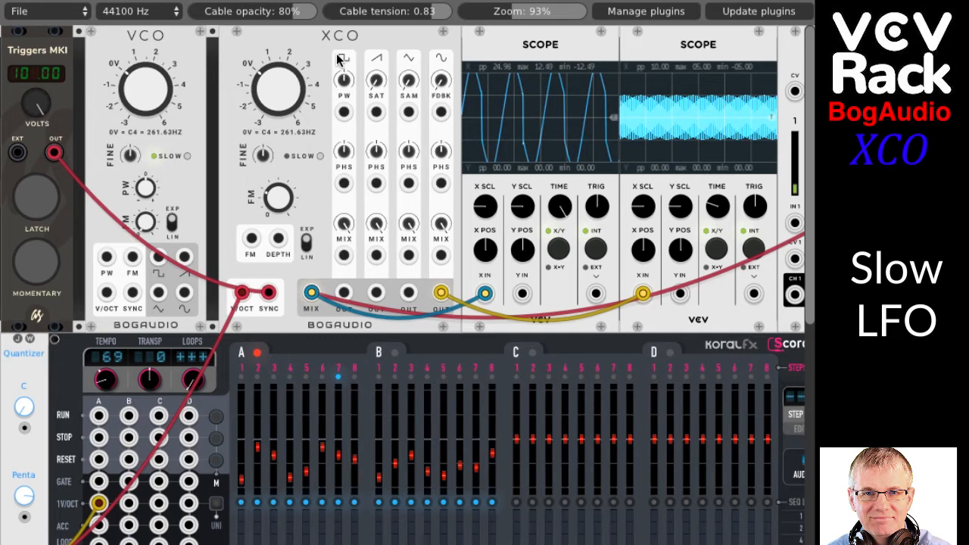
pyautogui.click(320, 155)
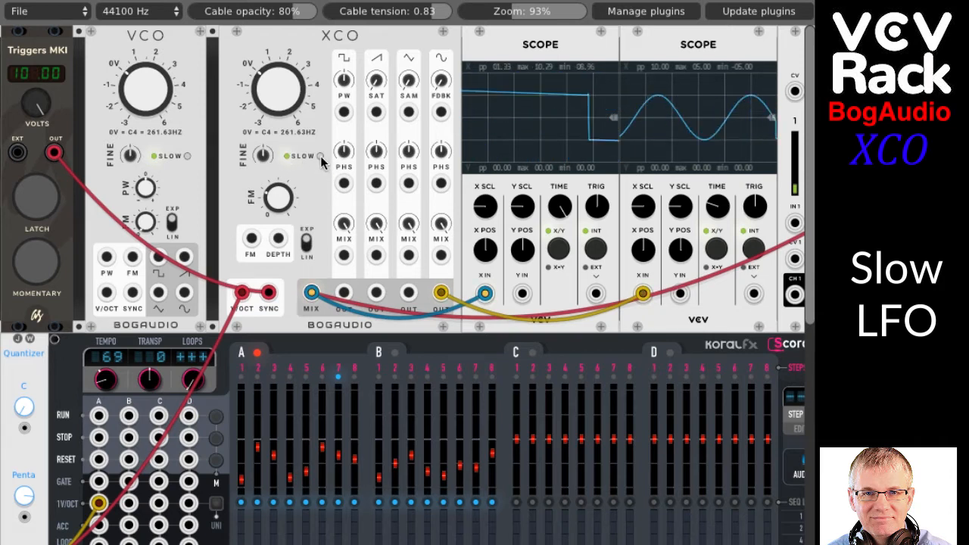
# - Switch off the XCO's slow mode and connect the VCO's sine output to the XCO's FM input
pyautogui.click(320, 156)
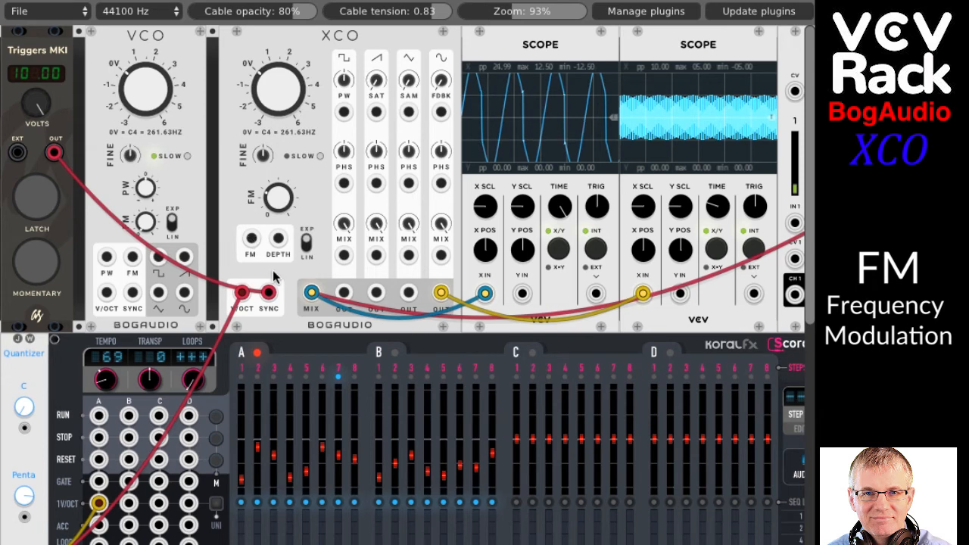
pyautogui.moveTo(251, 239); pyautogui.dragTo(184, 292)
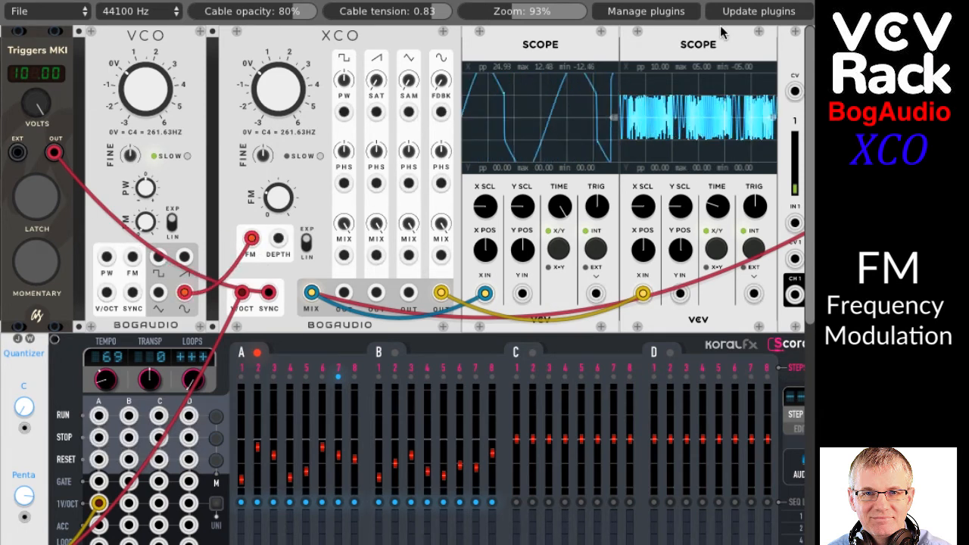
pyautogui.hscroll(4, 719, 25)
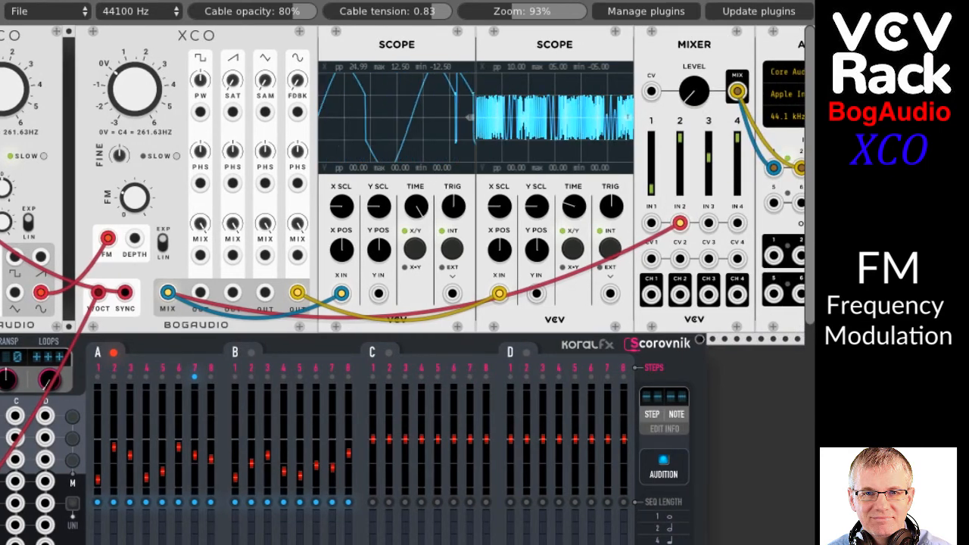
pyautogui.hscroll(-4, 547, 50)
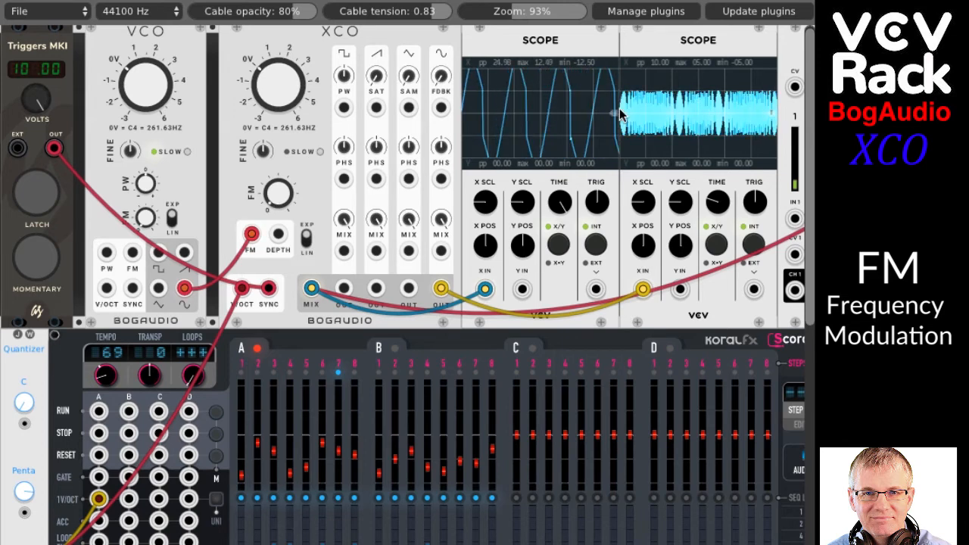
# - Disconnect the XCO's sine output from the second scope, and vary the XCO's FM amount
pyautogui.rightClick(439, 291)
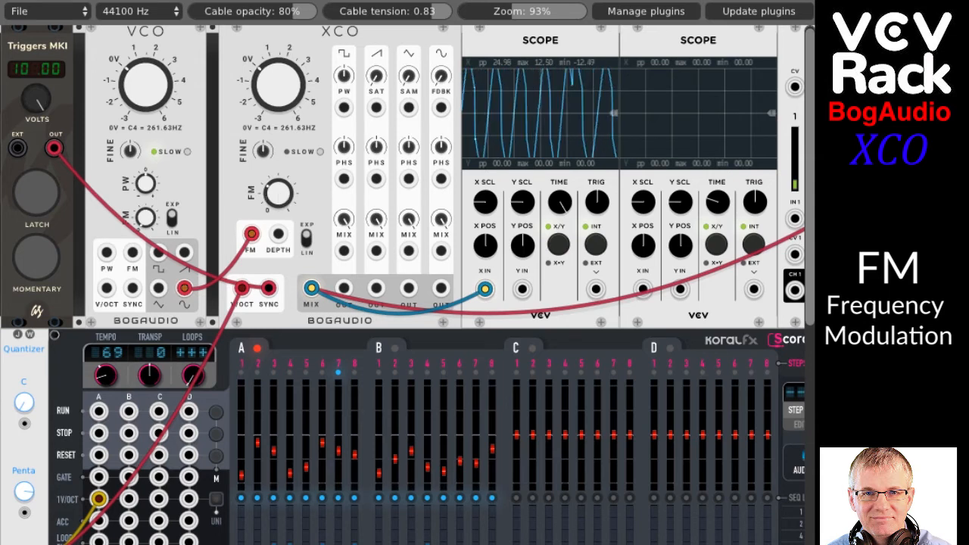
pyautogui.moveTo(280, 197); pyautogui.dragTo(280, 172)
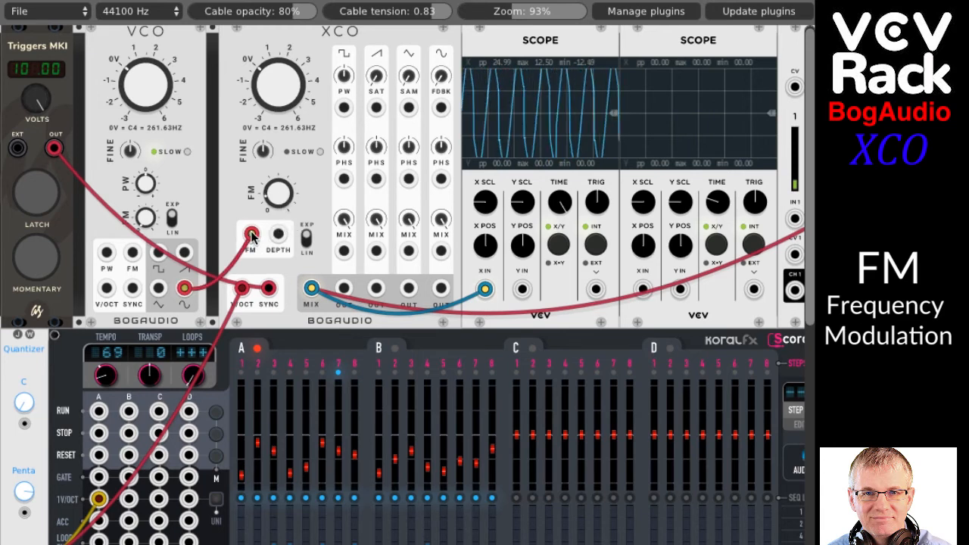
pyautogui.moveTo(278, 200); pyautogui.dragTo(278, 200)
# - Try modulating the XCO's FM DEPTH input with the VCO's saw and square outputs, and unplug that cable
pyautogui.moveTo(278, 234); pyautogui.dragTo(186, 256)
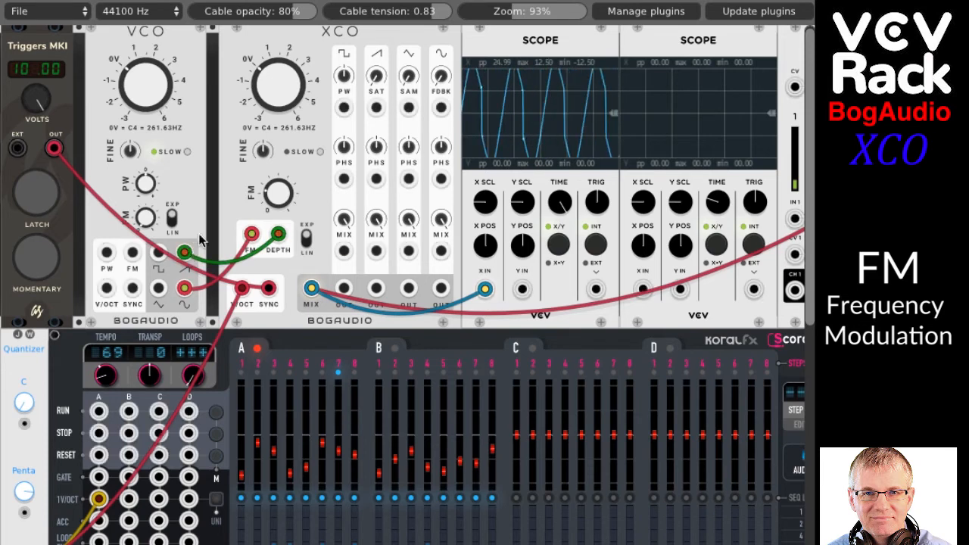
pyautogui.moveTo(182, 252); pyautogui.dragTo(155, 255)
pyautogui.moveTo(280, 200); pyautogui.dragTo(280, 198)
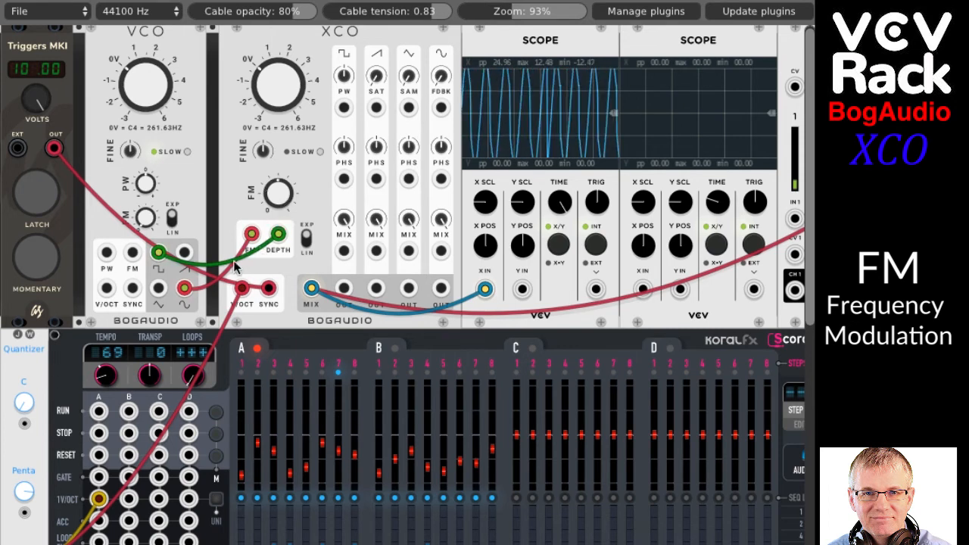
pyautogui.moveTo(159, 252); pyautogui.dragTo(230, 222)
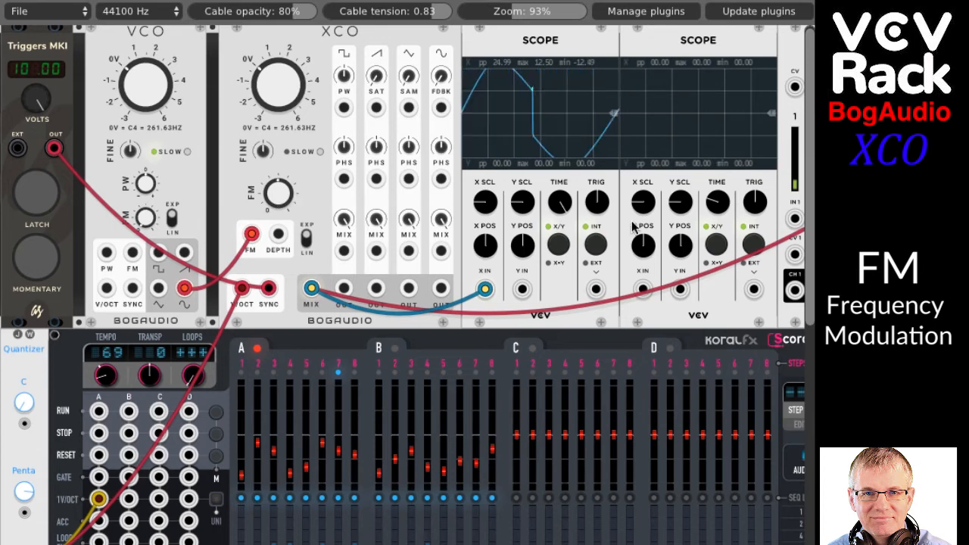
# - Toggle the XCO's FM mode repeatedly between EXP and LIN to compare the modulation on the first scope
pyautogui.hscroll(3, 793, 205)
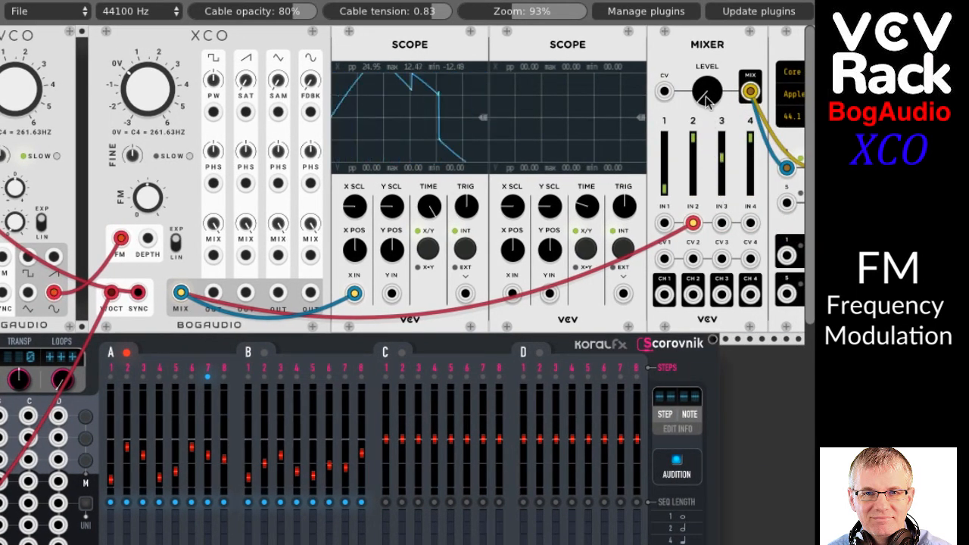
pyautogui.hscroll(-3, 407, 183)
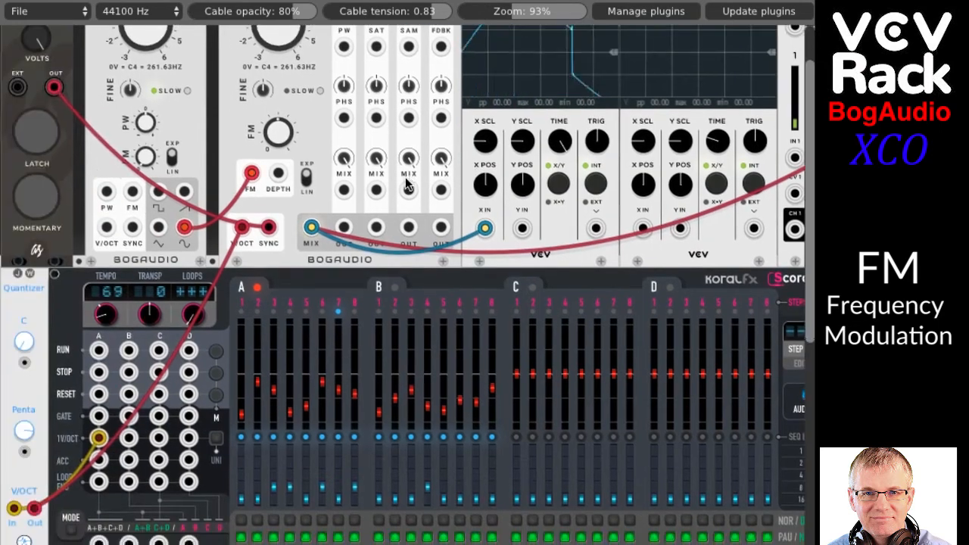
pyautogui.hscroll(1, 408, 184)
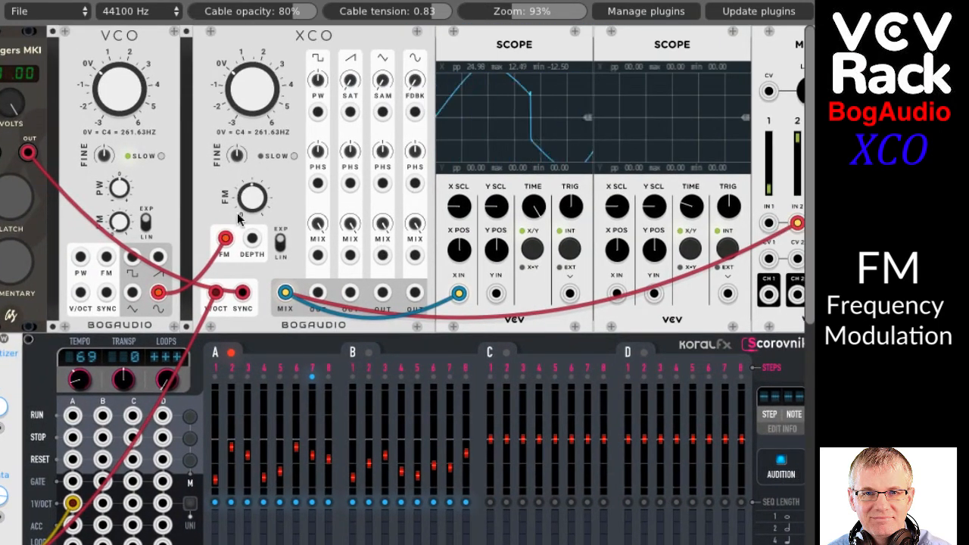
pyautogui.click(281, 241)
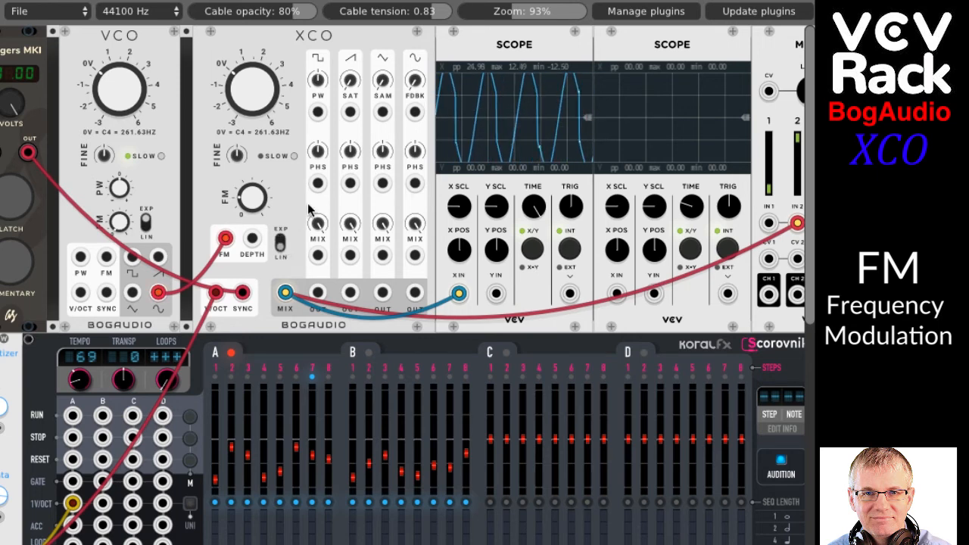
pyautogui.hscroll(3, 310, 204)
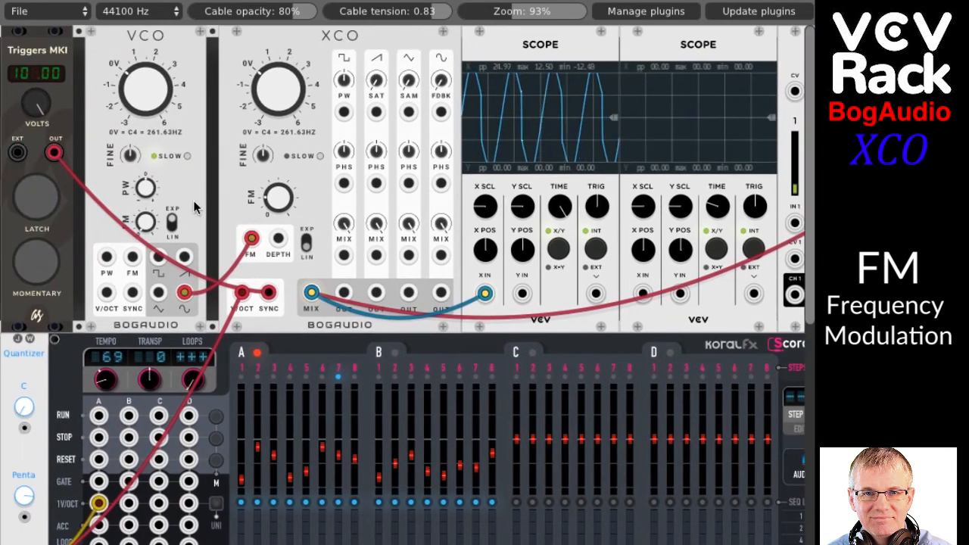
pyautogui.click(307, 246)
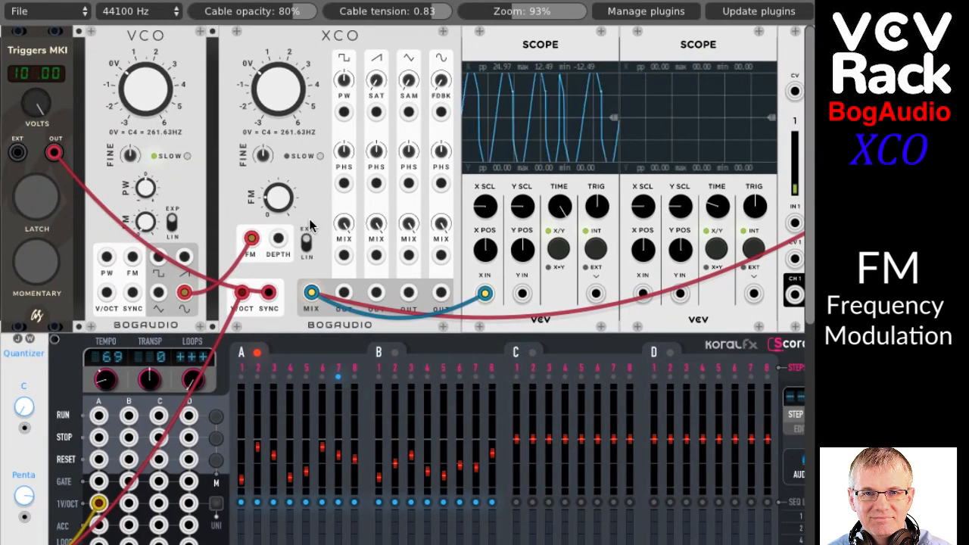
pyautogui.click(306, 242)
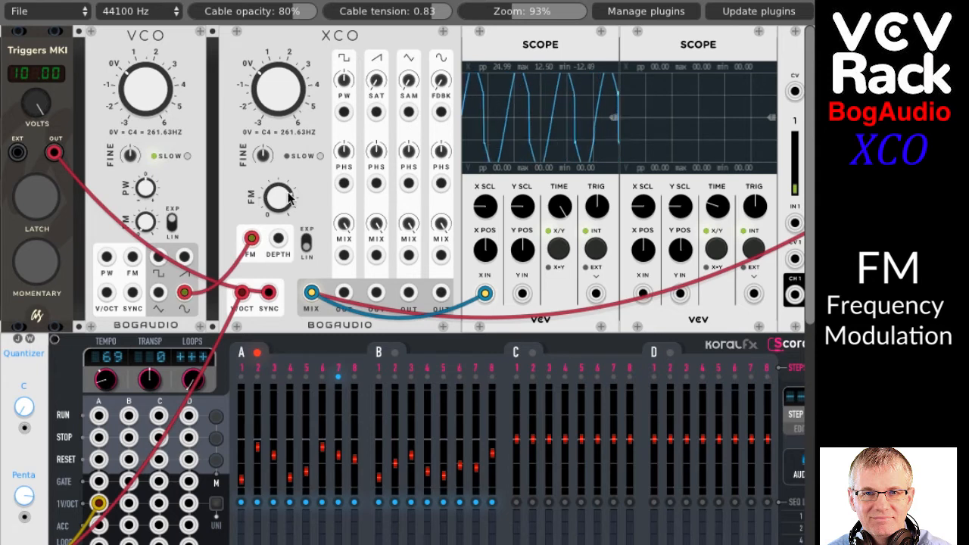
pyautogui.click(307, 244)
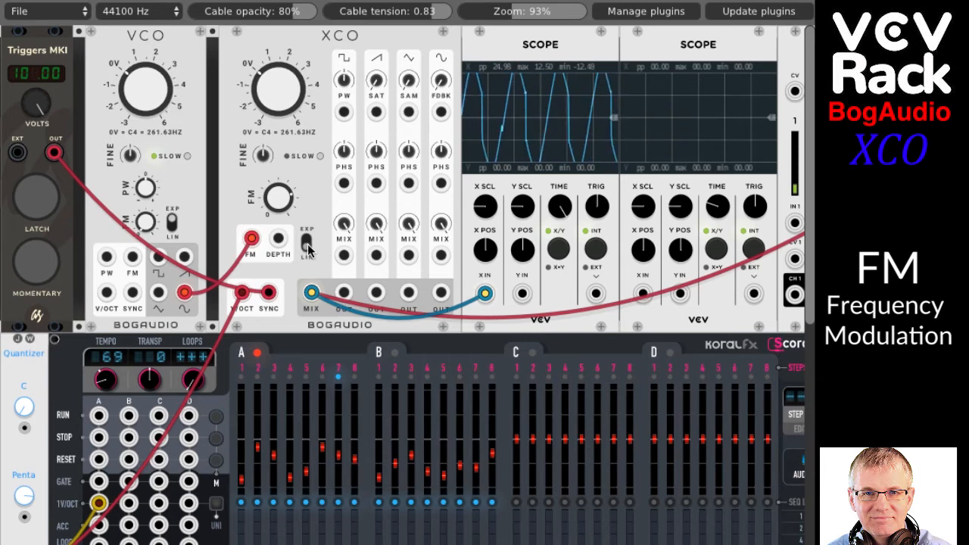
pyautogui.click(307, 244)
pyautogui.click(308, 243)
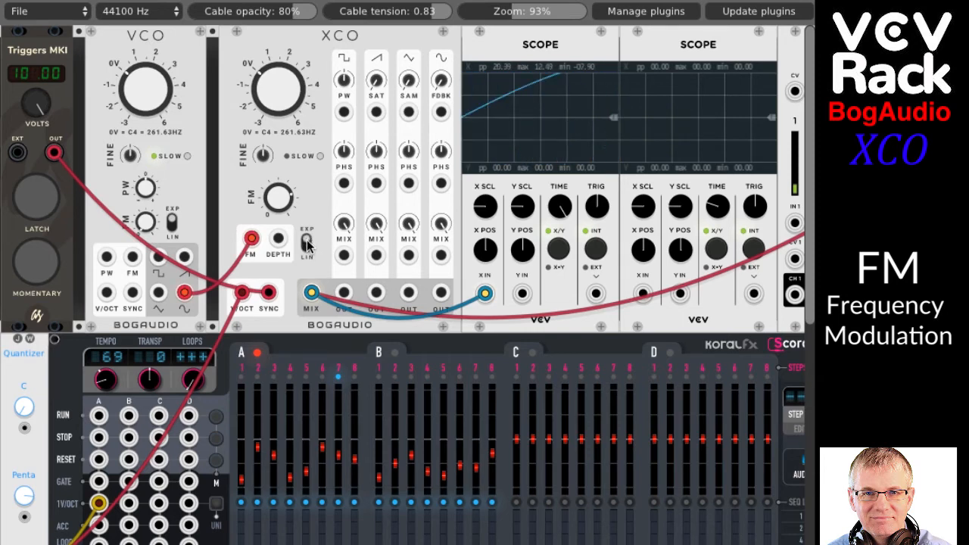
pyautogui.click(307, 243)
pyautogui.click(307, 244)
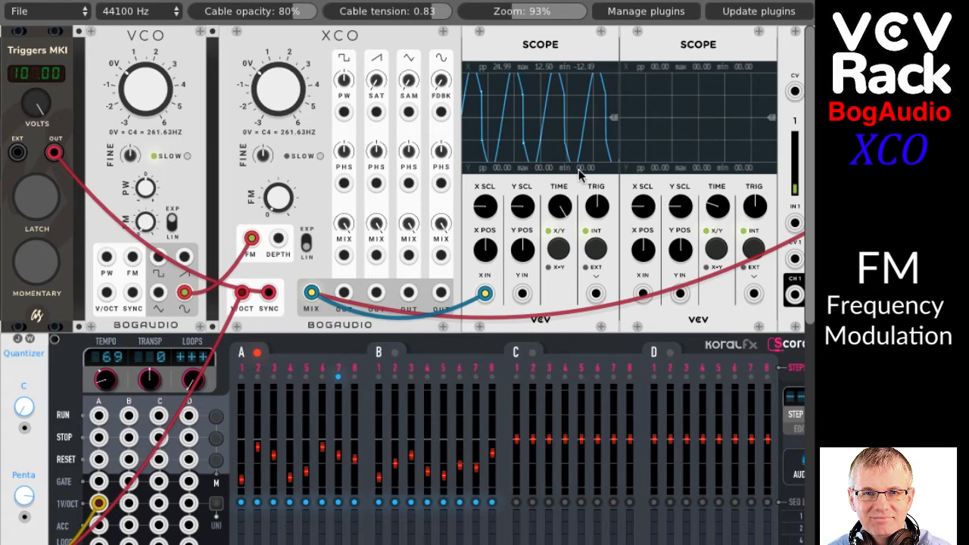
pyautogui.hscroll(4, 578, 168)
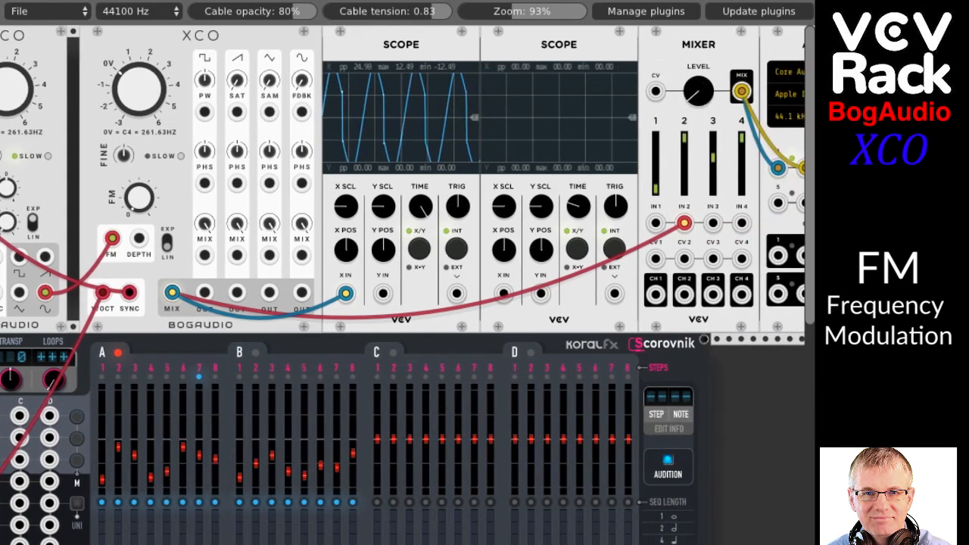
pyautogui.hscroll(-4, 314, 144)
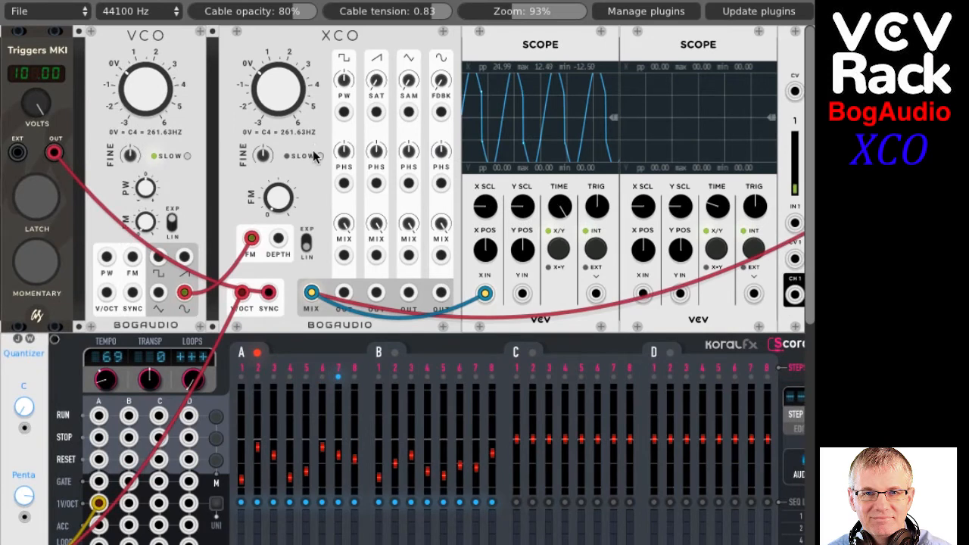
# - Unplug the Triggers cable from the XCO's SYNC input and the VCO's cable from its FM input
pyautogui.moveTo(269, 292); pyautogui.dragTo(242, 292)
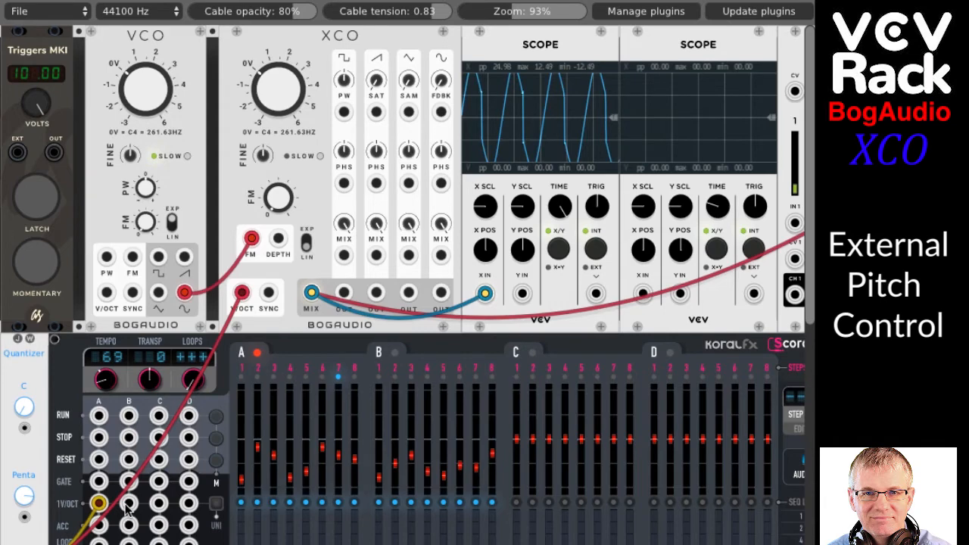
pyautogui.moveTo(252, 238); pyautogui.dragTo(231, 234)
pyautogui.scroll(-3, 311, 341)
pyautogui.scroll(3, 311, 341)
pyautogui.hscroll(3, 310, 341)
pyautogui.hscroll(1, 310, 340)
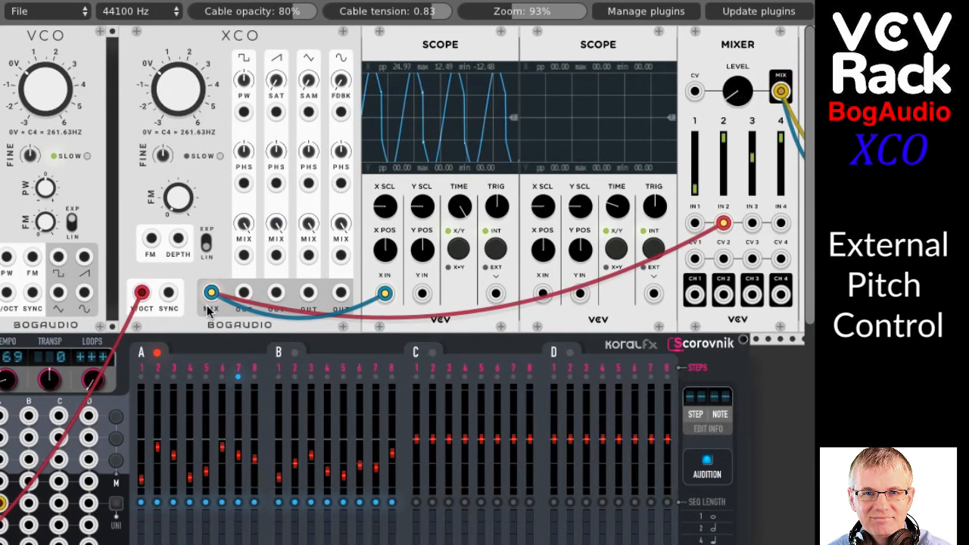
# - Run the sequencer to demonstrate pitch control of the XCO through its V/OCT input
pyautogui.scroll(-2, 207, 305)
pyautogui.hscroll(-3, 207, 305)
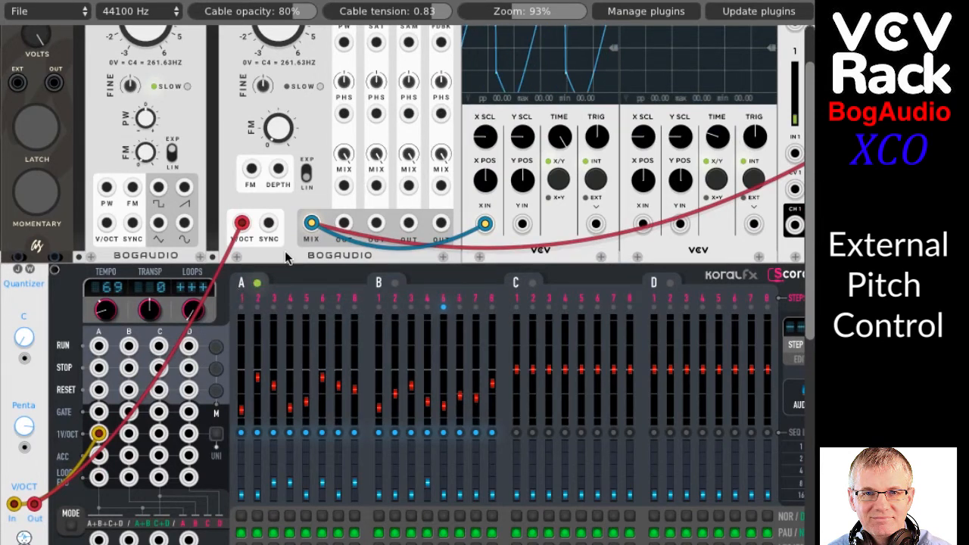
pyautogui.scroll(2, 284, 251)
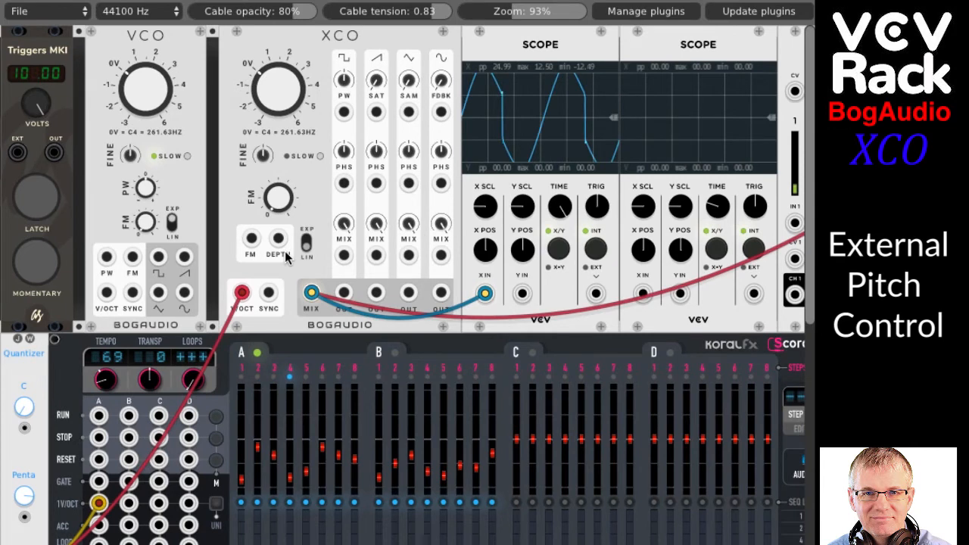
pyautogui.moveTo(241, 293)
pyautogui.mouseDown()
pyautogui.moveTo(242, 341)
pyautogui.moveTo(242, 293)
pyautogui.mouseUp()
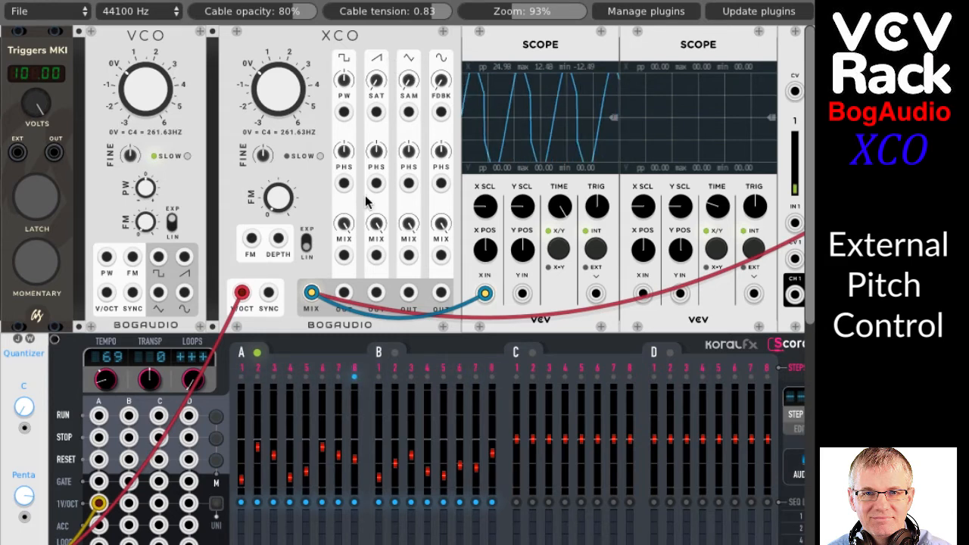
pyautogui.moveTo(242, 292); pyautogui.dragTo(242, 294)
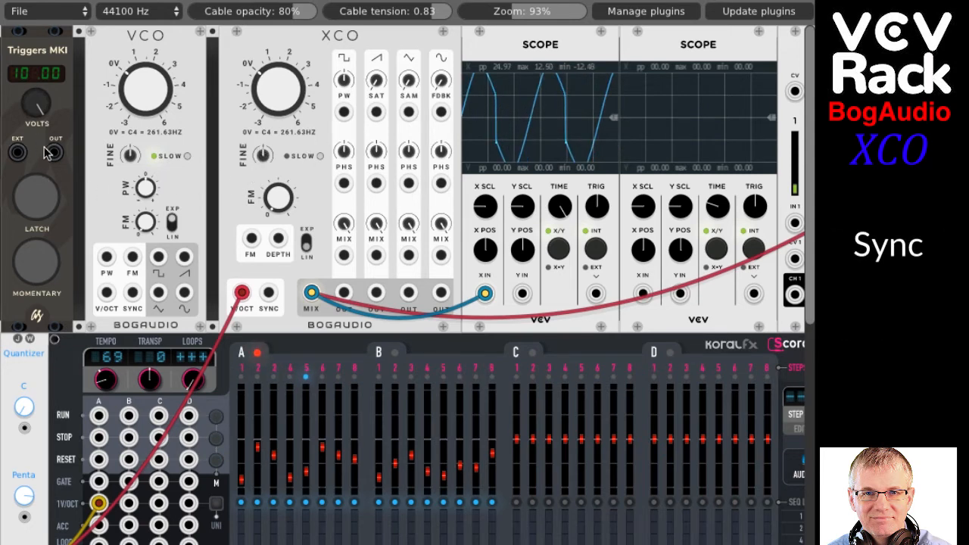
# - Patch the Triggers module's OUT to the XCO's SYNC input, and fire momentary and latch triggers
pyautogui.moveTo(270, 295); pyautogui.dragTo(54, 152)
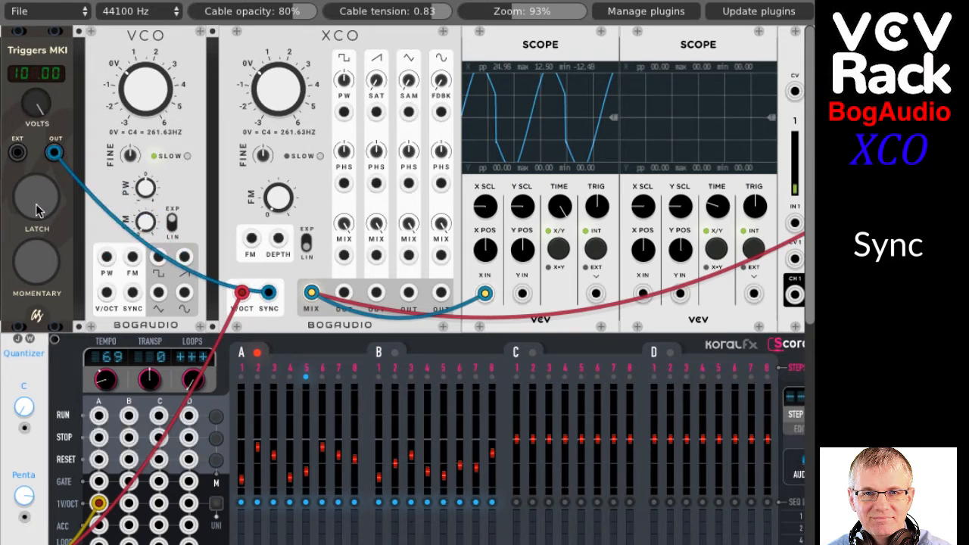
pyautogui.click(39, 265)
pyautogui.click(40, 266)
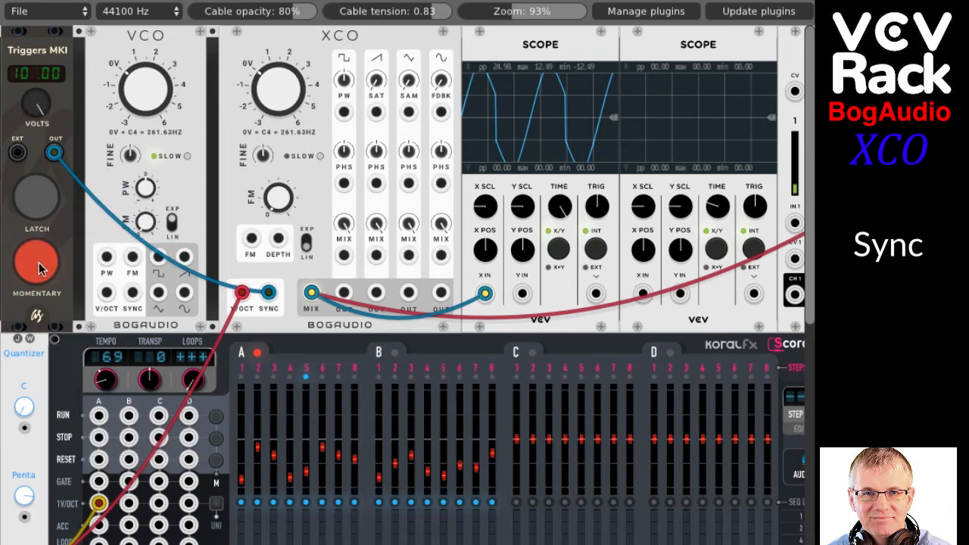
pyautogui.click(35, 197)
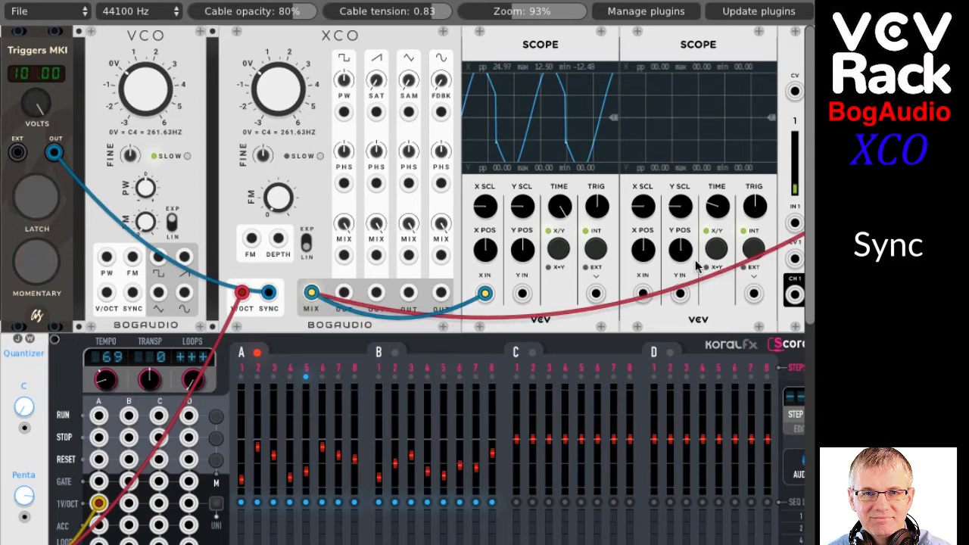
# - Switch on the XCO's slow mode, and adjust the first scope's TIME while firing a momentary trigger to examine sync
pyautogui.click(319, 155)
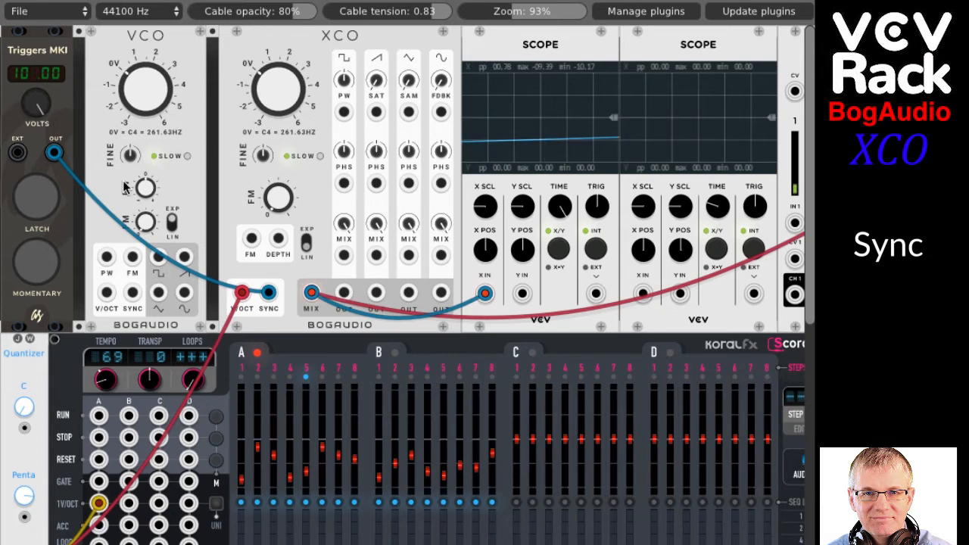
pyautogui.moveTo(566, 211); pyautogui.dragTo(566, 198)
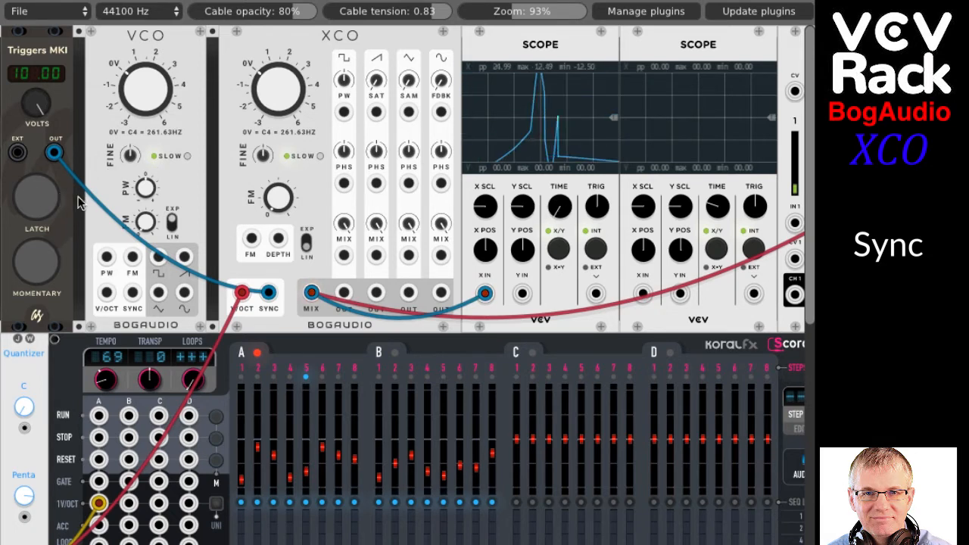
pyautogui.click(34, 272)
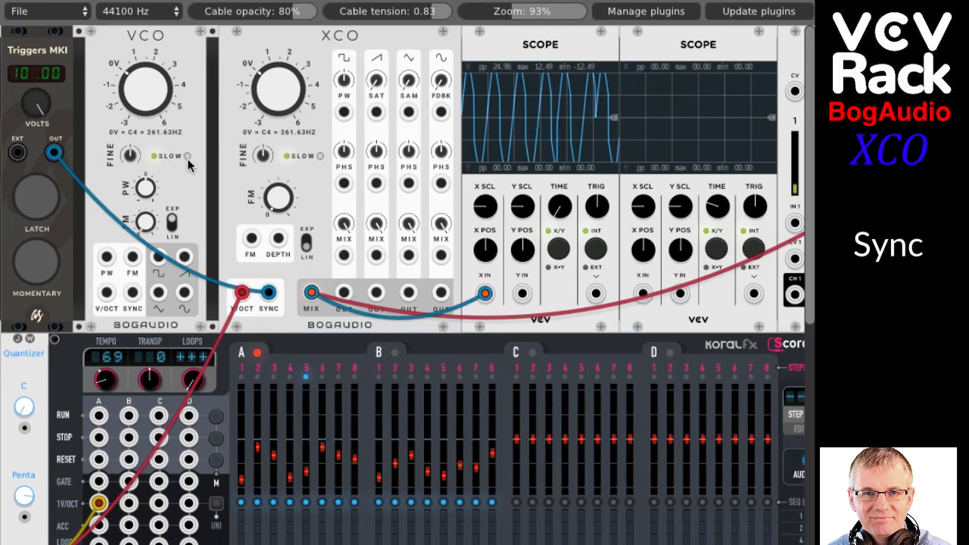
pyautogui.moveTo(559, 207); pyautogui.dragTo(559, 182)
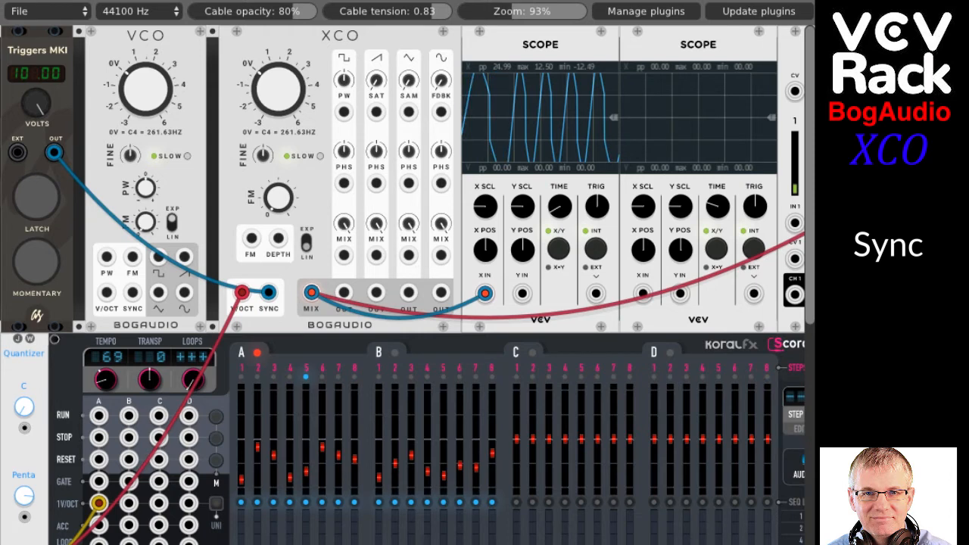
pyautogui.moveTo(561, 212); pyautogui.dragTo(563, 198)
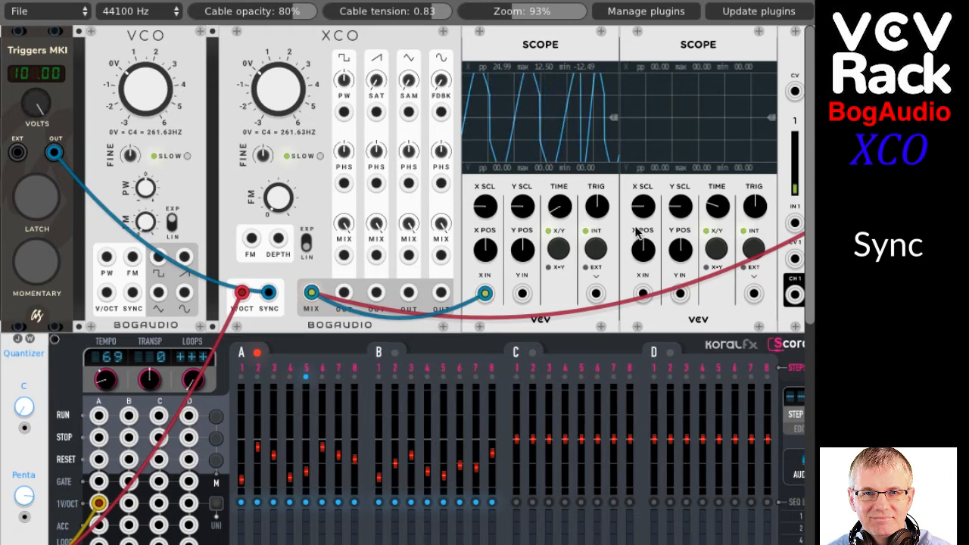
# - Move both cables from the XCO's MIX output to its sine output, and fire momentary triggers to examine the sync
pyautogui.moveTo(311, 293)
pyautogui.mouseDown()
pyautogui.moveTo(401, 301)
pyautogui.moveTo(440, 293)
pyautogui.mouseUp()
pyautogui.moveTo(319, 294)
pyautogui.mouseDown()
pyautogui.moveTo(406, 289)
pyautogui.moveTo(442, 292)
pyautogui.moveTo(447, 303)
pyautogui.moveTo(442, 295)
pyautogui.mouseUp()
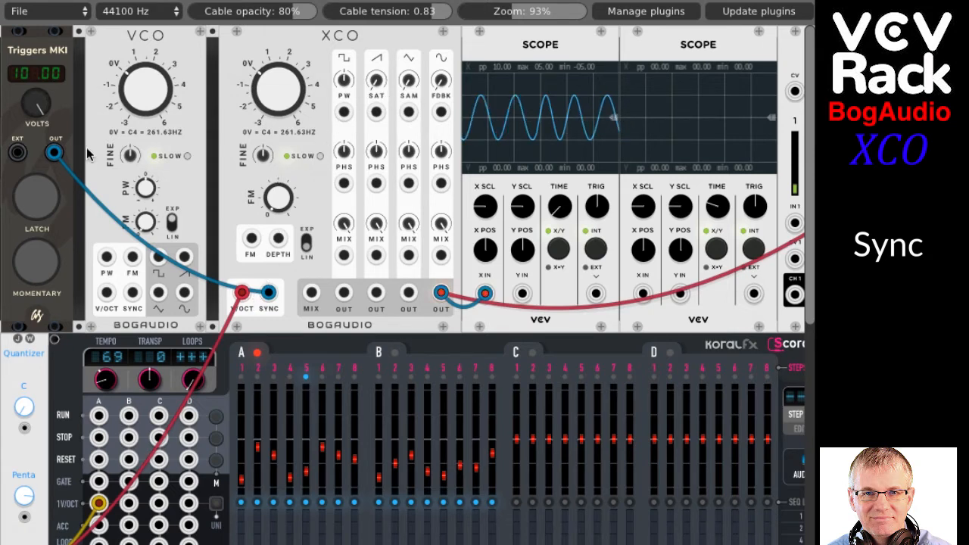
pyautogui.click(38, 272)
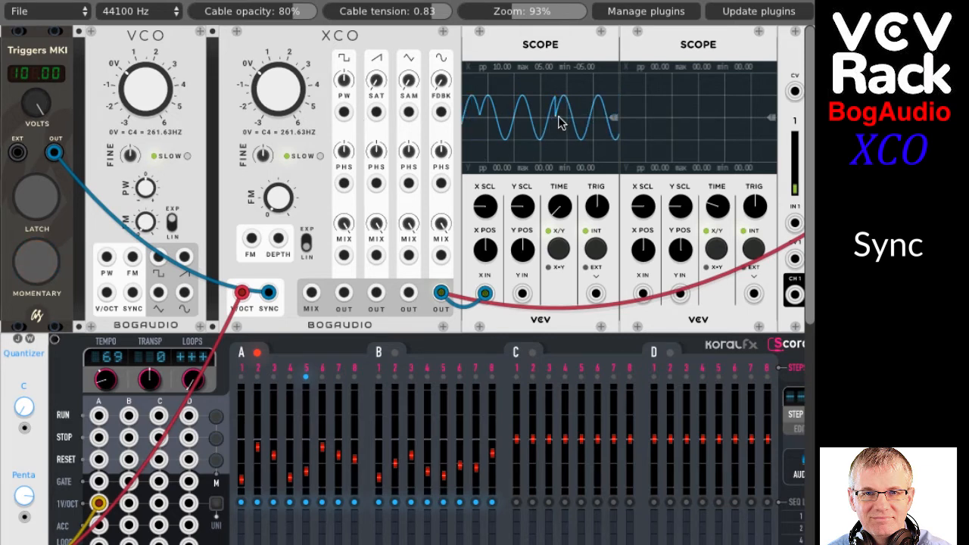
pyautogui.click(40, 261)
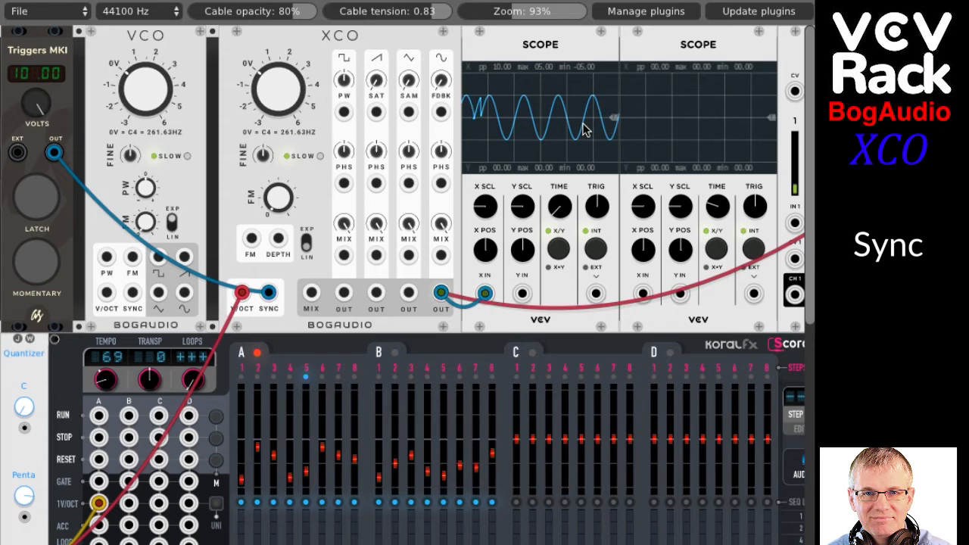
# - Patch the XCO's saw output to the first scope's Y IN, and its triangle and square outputs to the second scope's X IN and Y IN
pyautogui.moveTo(409, 293)
pyautogui.mouseDown()
pyautogui.moveTo(619, 305)
pyautogui.moveTo(643, 294)
pyautogui.mouseUp()
pyautogui.moveTo(376, 293); pyautogui.dragTo(522, 293)
pyautogui.moveTo(344, 293); pyautogui.dragTo(680, 294)
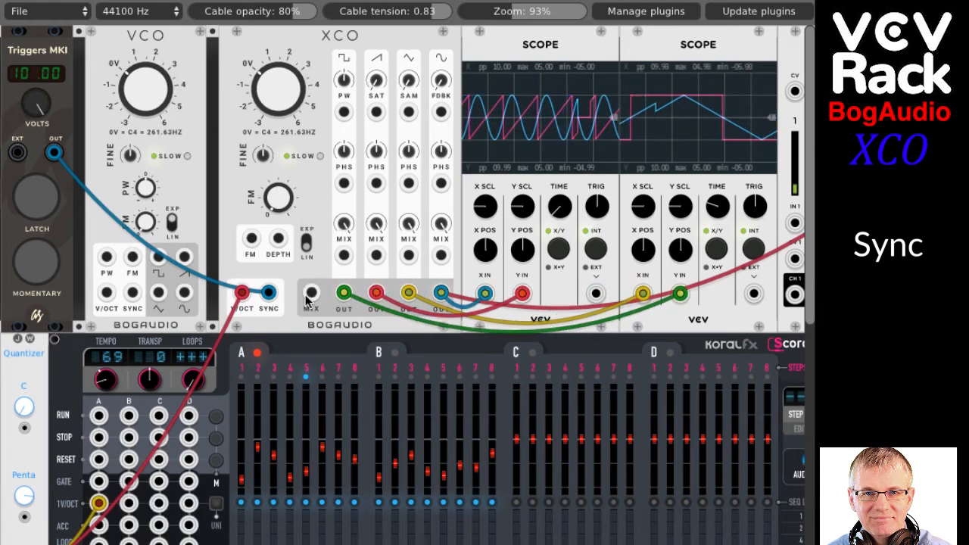
# - Fire several momentary triggers to compare the sync response of all four XCO waveforms on the scopes
pyautogui.click(37, 261)
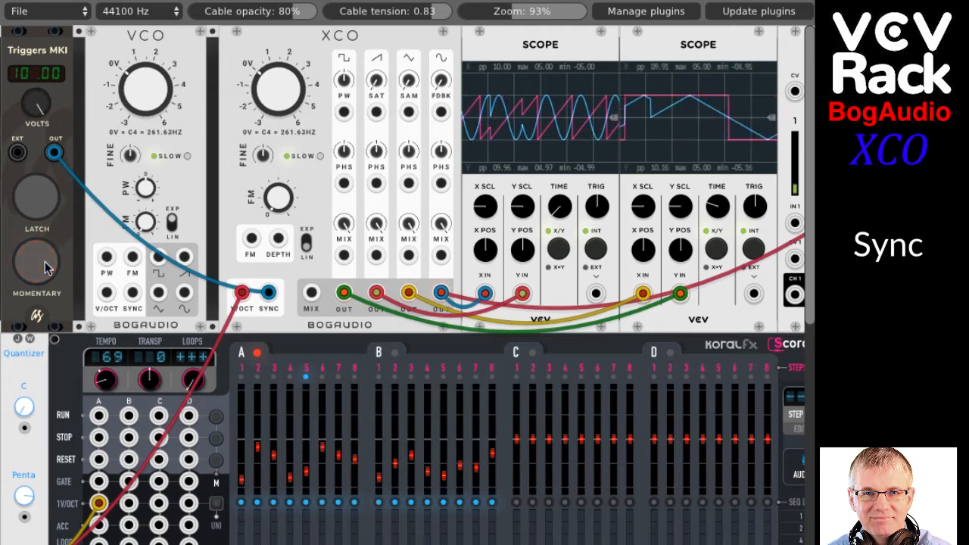
pyautogui.click(45, 265)
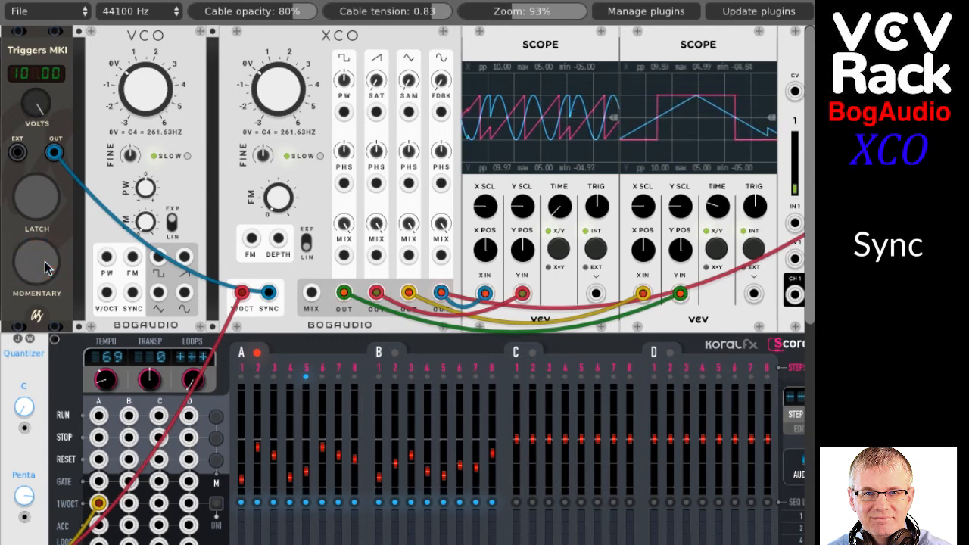
pyautogui.click(45, 265)
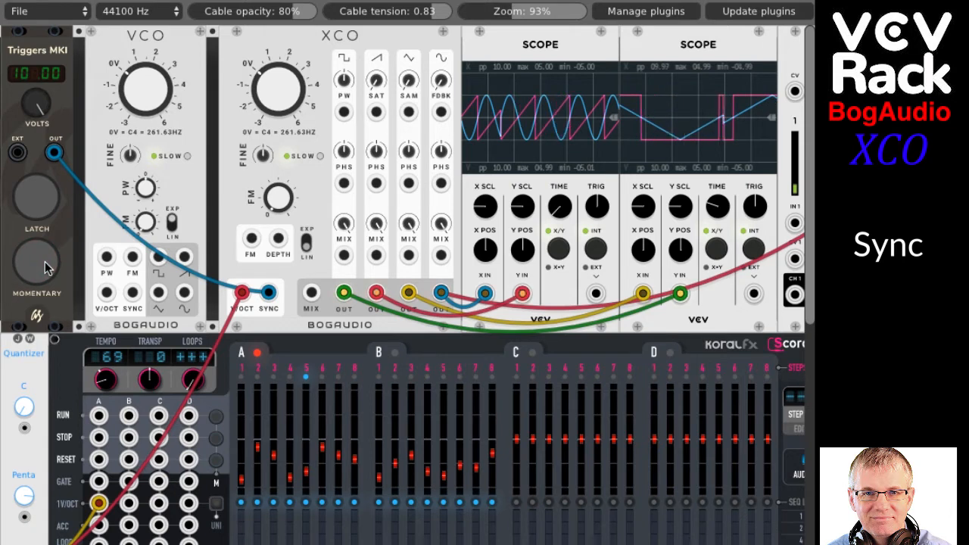
pyautogui.click(45, 267)
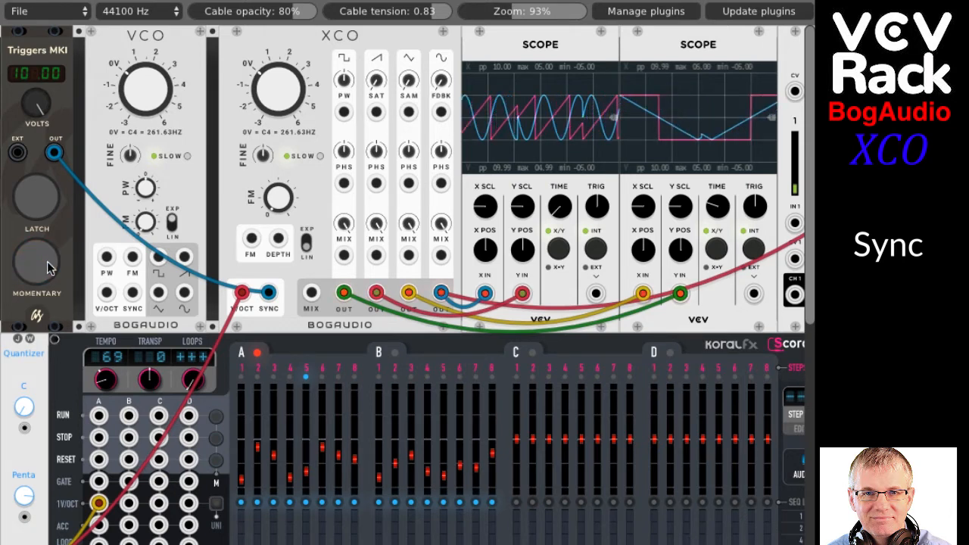
# - Unplug the scope cables from the XCO's saw, square and triangle outputs
pyautogui.moveTo(376, 293); pyautogui.dragTo(390, 269)
pyautogui.moveTo(344, 293); pyautogui.dragTo(344, 271)
pyautogui.moveTo(408, 293); pyautogui.dragTo(399, 275)
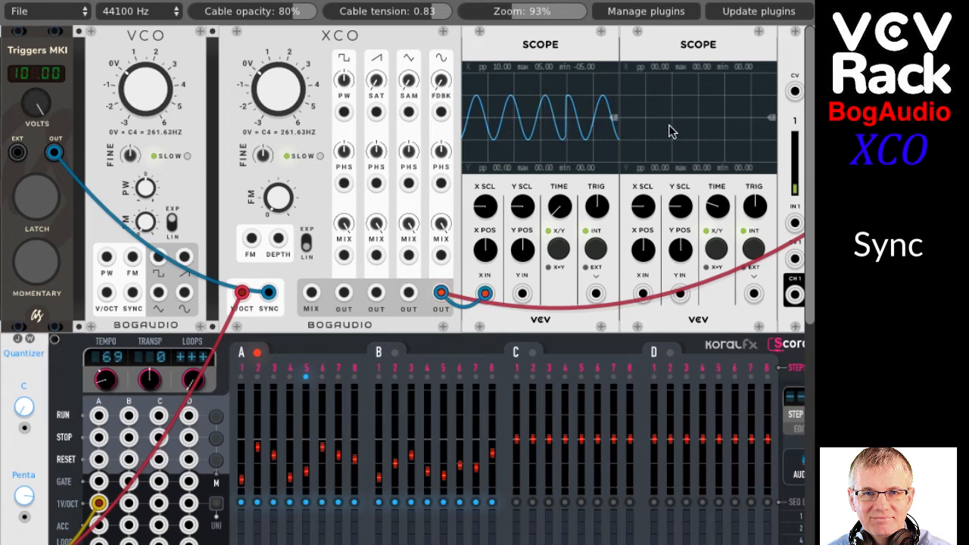
# - Fire further momentary triggers to examine how sync affects the sine wave on the first scope
pyautogui.click(39, 265)
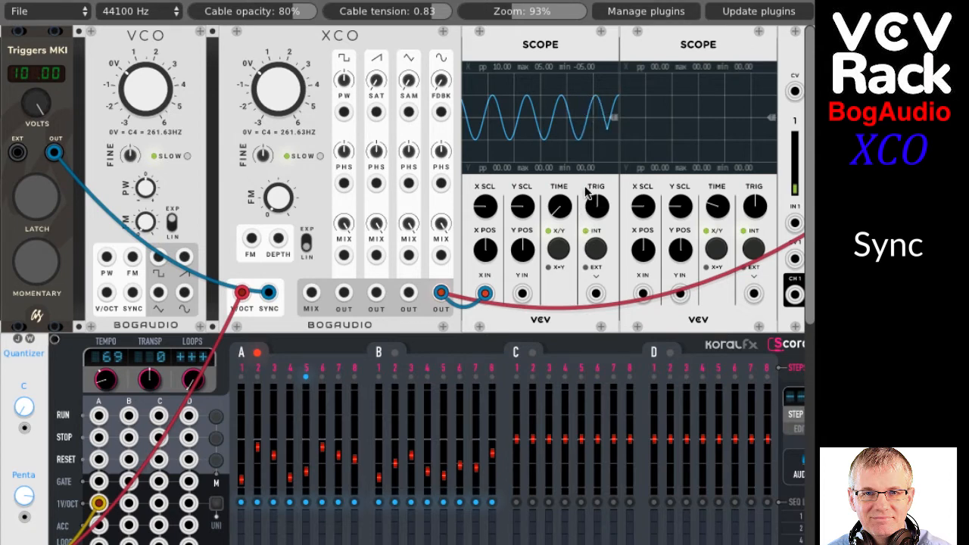
pyautogui.hscroll(3, 585, 192)
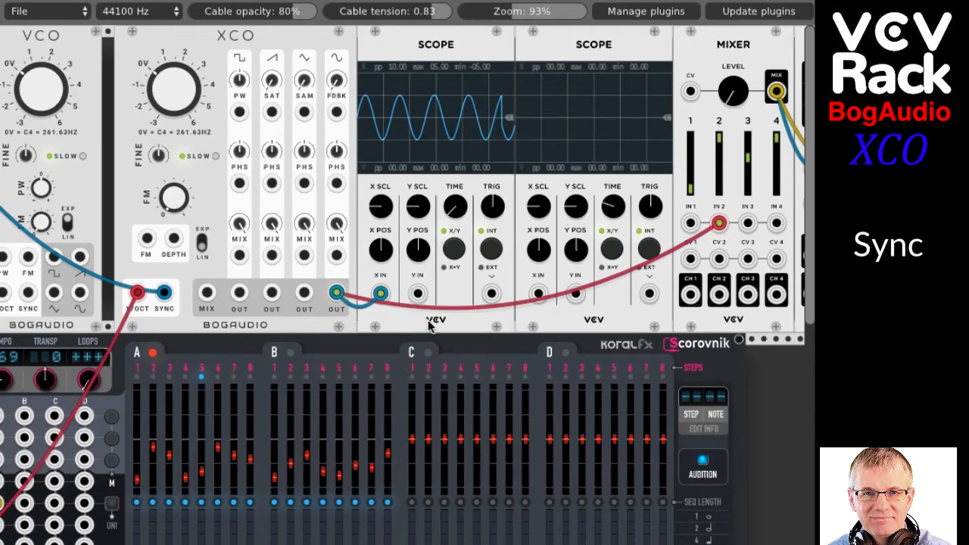
pyautogui.hscroll(-3, 428, 321)
pyautogui.hscroll(-1, 427, 320)
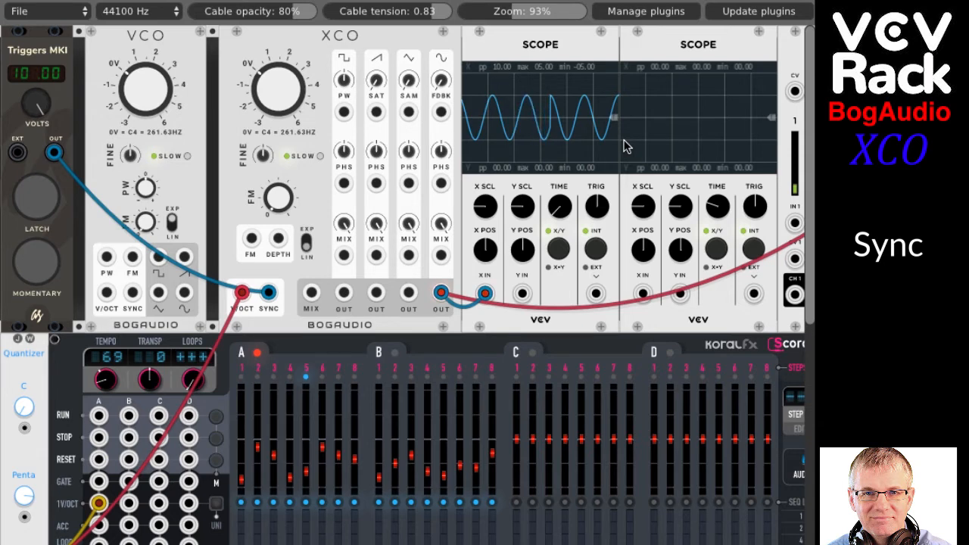
pyautogui.click(51, 256)
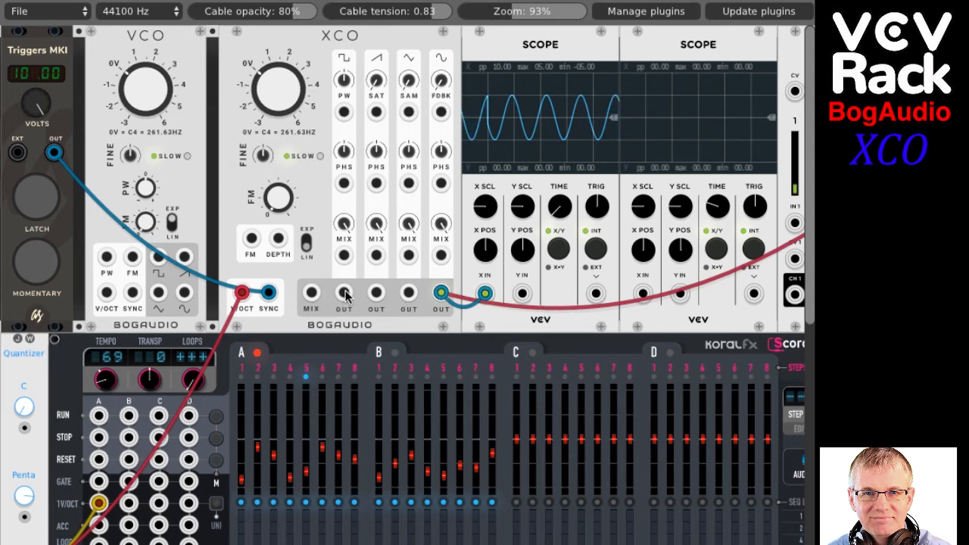
pyautogui.moveTo(344, 294); pyautogui.dragTo(457, 221)
pyautogui.moveTo(409, 295); pyautogui.dragTo(449, 244)
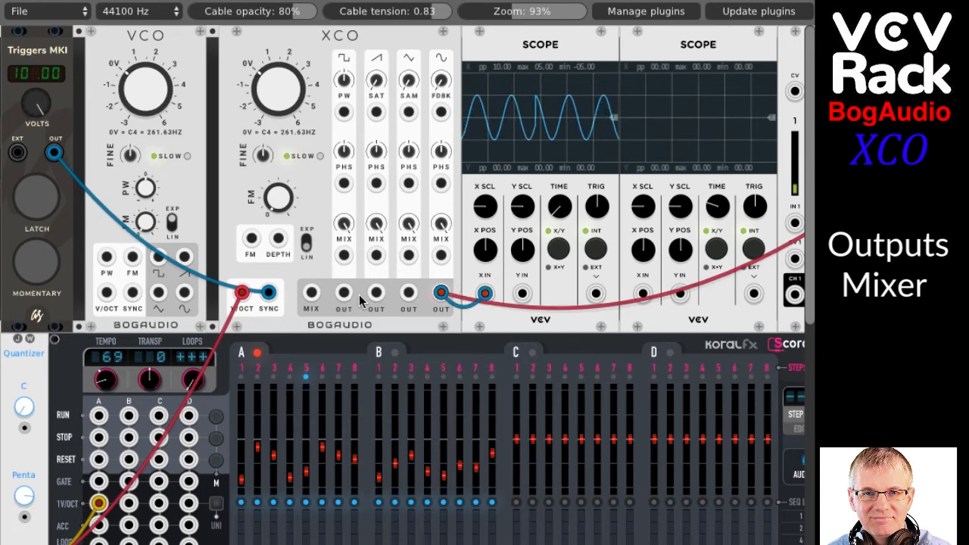
pyautogui.moveTo(311, 292); pyautogui.dragTo(360, 308)
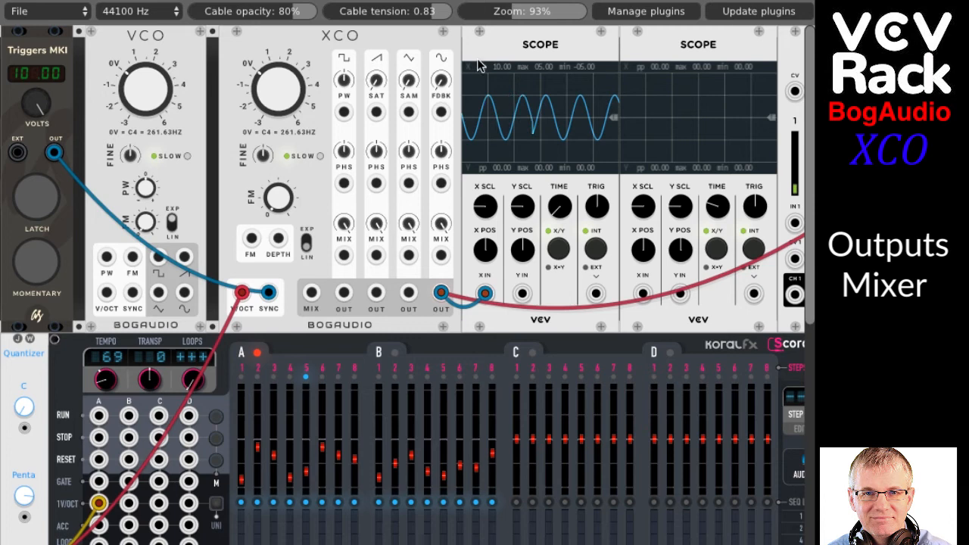
# - Move the scope and mixer cables from the XCO's sine output to its MIX output, and raise the mixer's LEVEL
pyautogui.moveTo(438, 301); pyautogui.dragTo(311, 292)
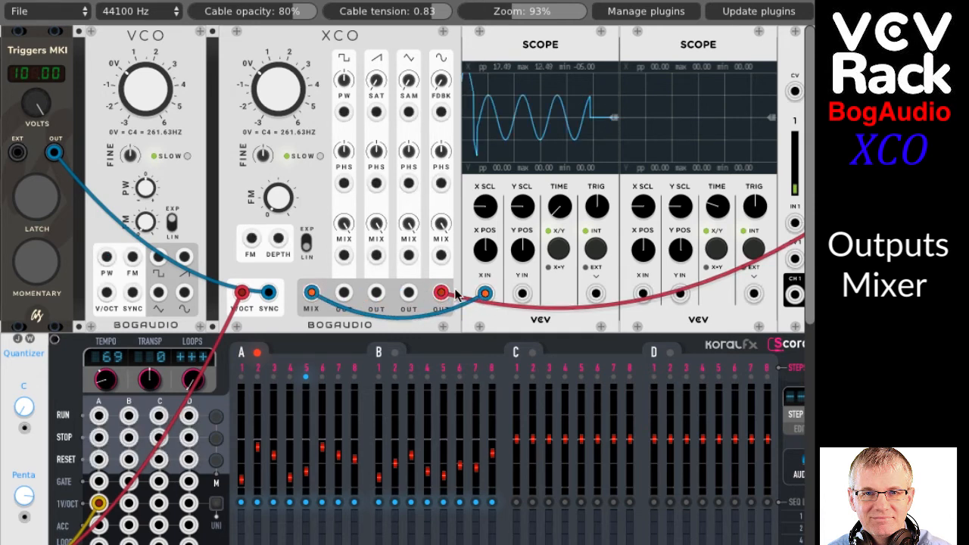
pyautogui.moveTo(442, 293); pyautogui.dragTo(311, 292)
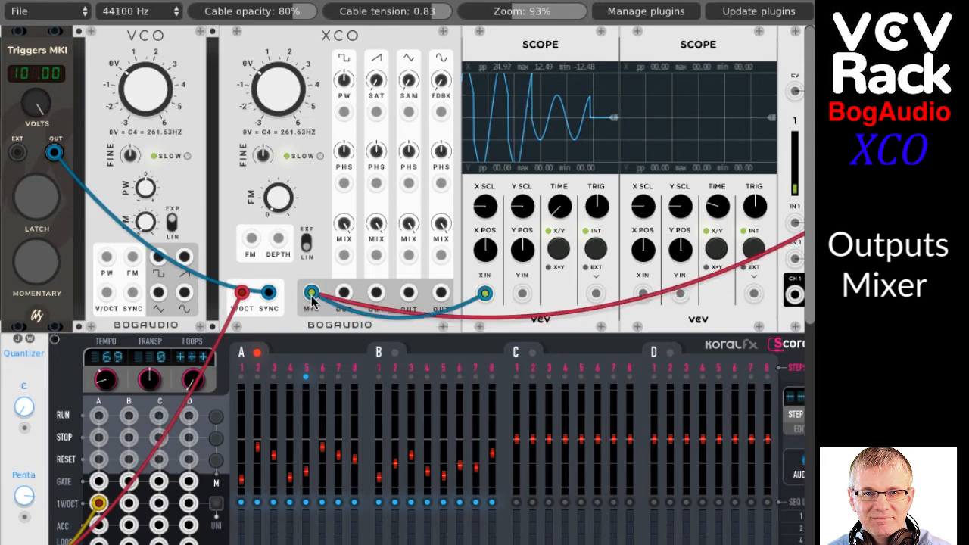
pyautogui.hscroll(3, 614, 314)
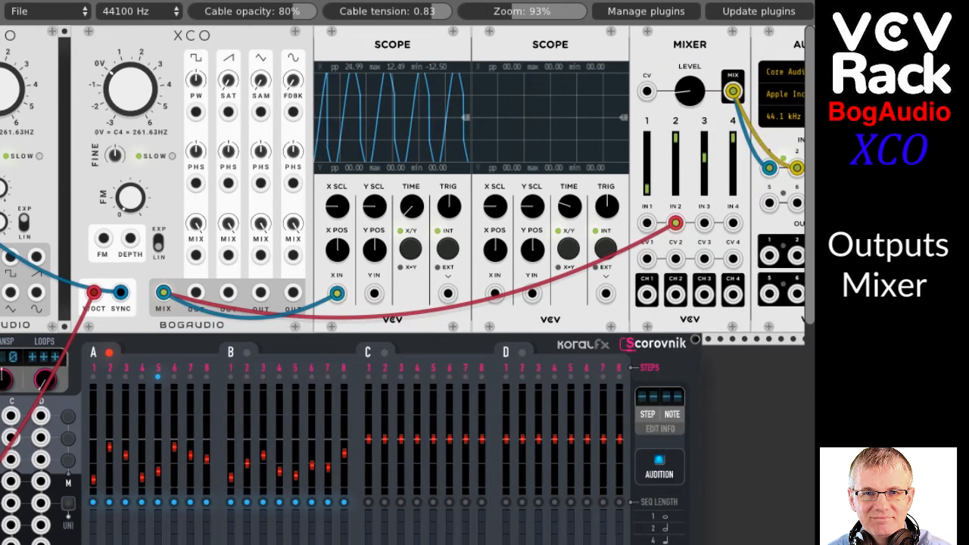
pyautogui.hscroll(-3, 335, 145)
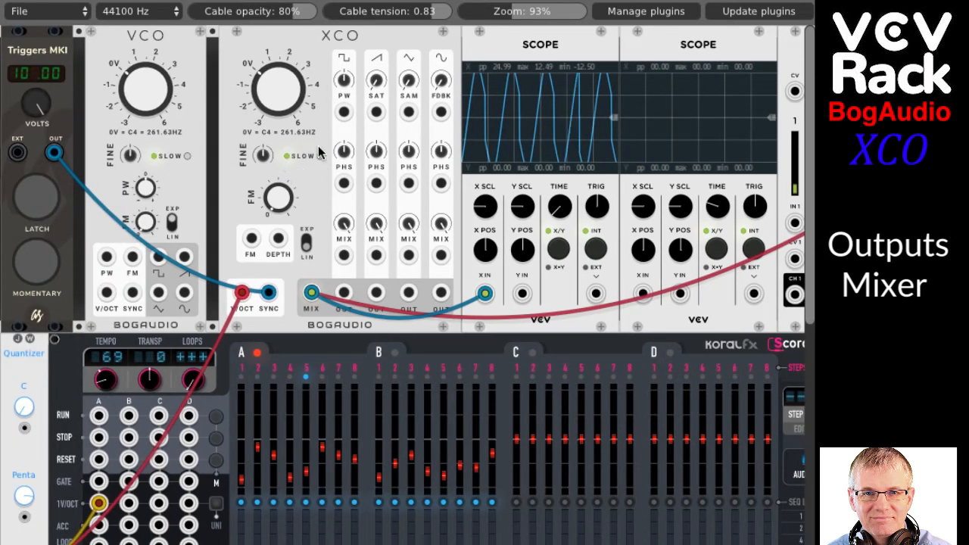
# - Switch off the XCO's slow mode, and turn down the mixer's LEVEL
pyautogui.click(318, 156)
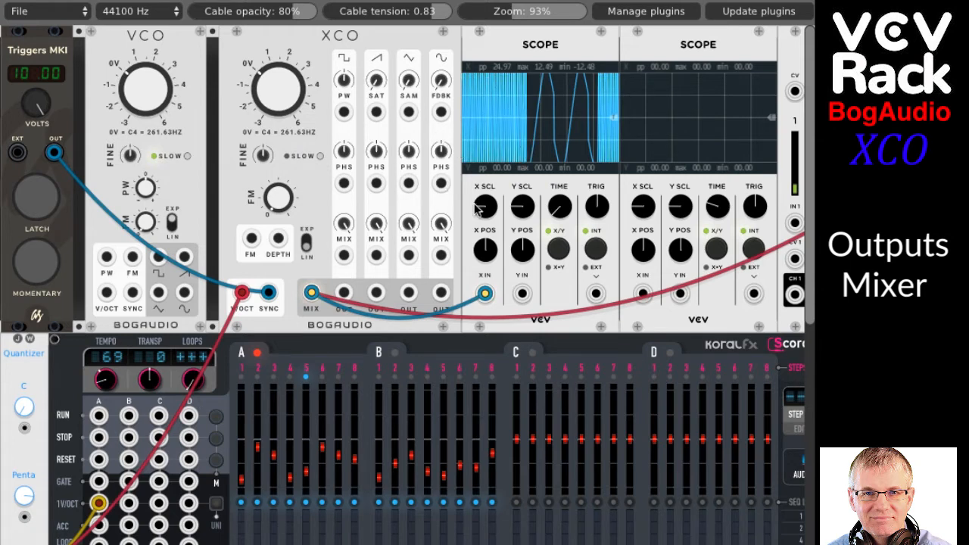
pyautogui.hscroll(4, 479, 211)
pyautogui.moveTo(710, 95); pyautogui.dragTo(710, 127)
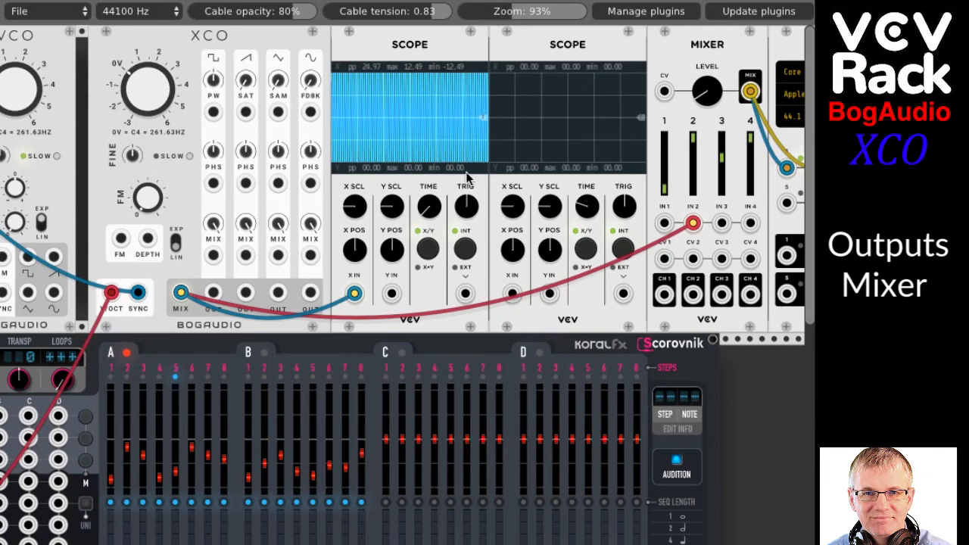
# - Turn up the first scope's TIME, and turn the XCO's four waveform MIX knobs down to minimum
pyautogui.hscroll(-4, 467, 176)
pyautogui.moveTo(558, 210); pyautogui.dragTo(558, 182)
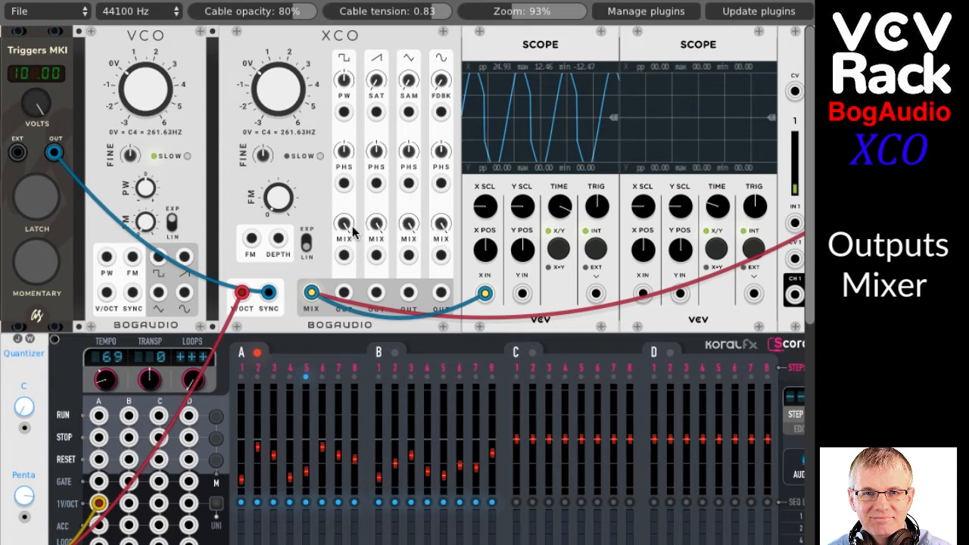
pyautogui.moveTo(376, 224); pyautogui.dragTo(376, 269)
pyautogui.moveTo(409, 224); pyautogui.dragTo(408, 261)
pyautogui.moveTo(437, 211); pyautogui.dragTo(437, 261)
pyautogui.moveTo(345, 220); pyautogui.dragTo(344, 265)
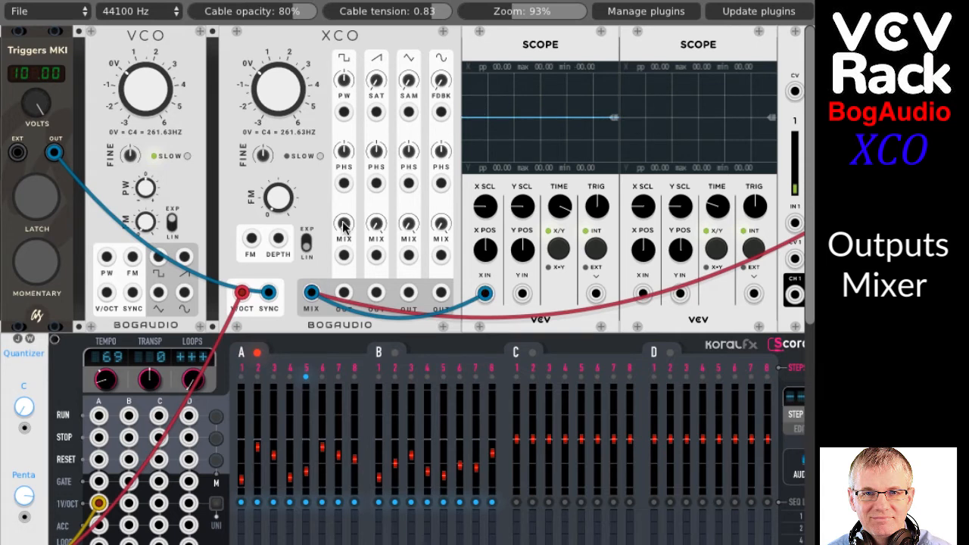
# - Turn the XCO's sine MIX up to full, and move the XCO module back against the first scope
pyautogui.moveTo(440, 223); pyautogui.dragTo(440, 204)
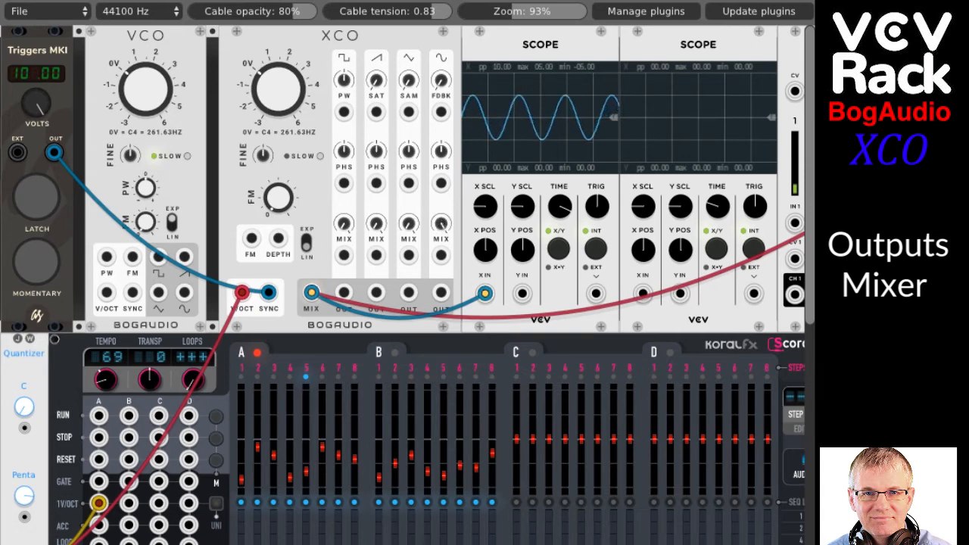
pyautogui.moveTo(441, 223)
pyautogui.mouseDown()
pyautogui.moveTo(440, 249)
pyautogui.moveTo(409, 204)
pyautogui.moveTo(409, 250)
pyautogui.moveTo(440, 216)
pyautogui.moveTo(441, 200)
pyautogui.mouseUp()
pyautogui.moveTo(376, 223)
pyautogui.mouseDown()
pyautogui.moveTo(376, 164)
pyautogui.moveTo(376, 223)
pyautogui.moveTo(343, 210)
pyautogui.moveTo(344, 175)
pyautogui.moveTo(343, 224)
pyautogui.moveTo(384, 224)
pyautogui.moveTo(383, 206)
pyautogui.moveTo(402, 218)
pyautogui.moveTo(397, 243)
pyautogui.moveTo(396, 206)
pyautogui.moveTo(395, 222)
pyautogui.mouseUp()
pyautogui.moveTo(329, 220); pyautogui.dragTo(329, 219)
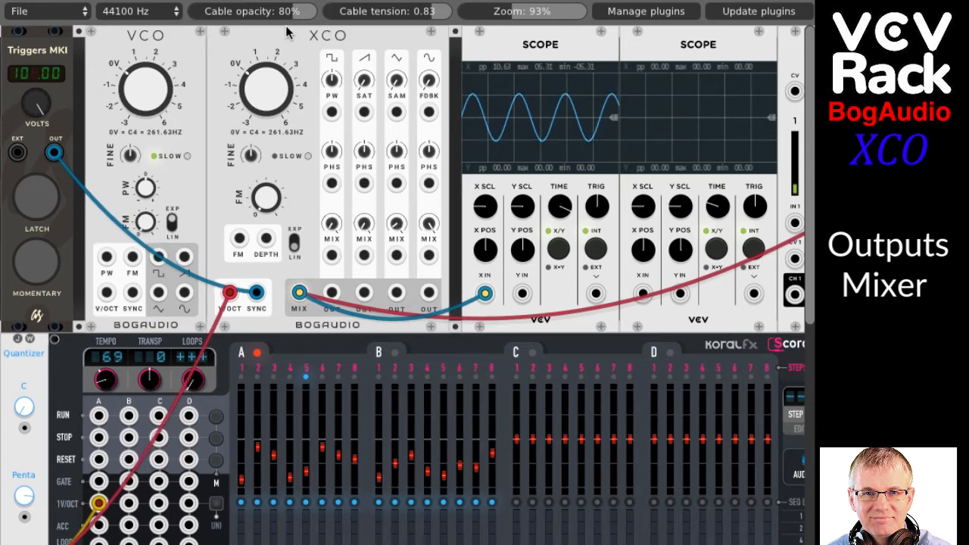
pyautogui.moveTo(291, 35); pyautogui.dragTo(300, 34)
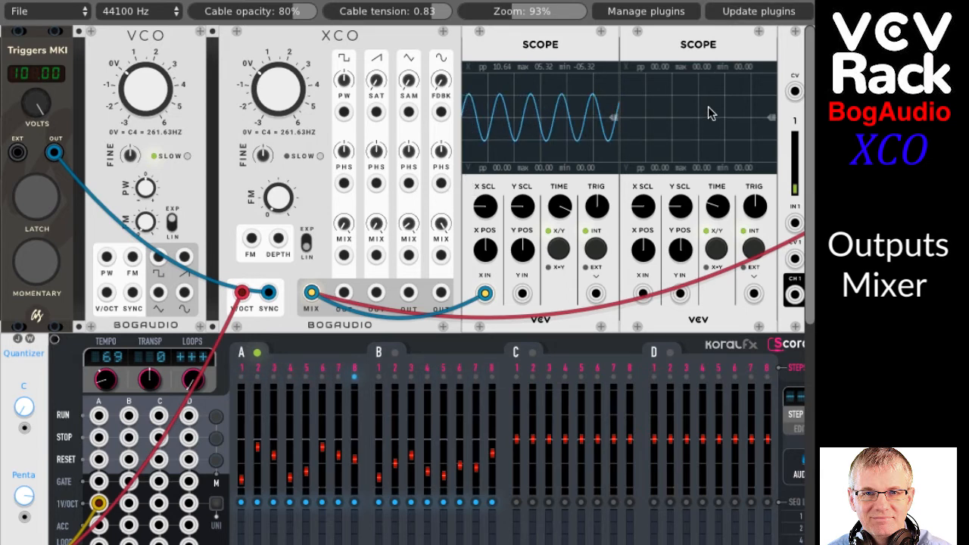
# - Raise the mixer's LEVEL to listen to the sequence played through the XCO's MIX output
pyautogui.hscroll(5, 707, 106)
pyautogui.moveTo(656, 97); pyautogui.dragTo(655, 61)
pyautogui.hscroll(-5, 519, 83)
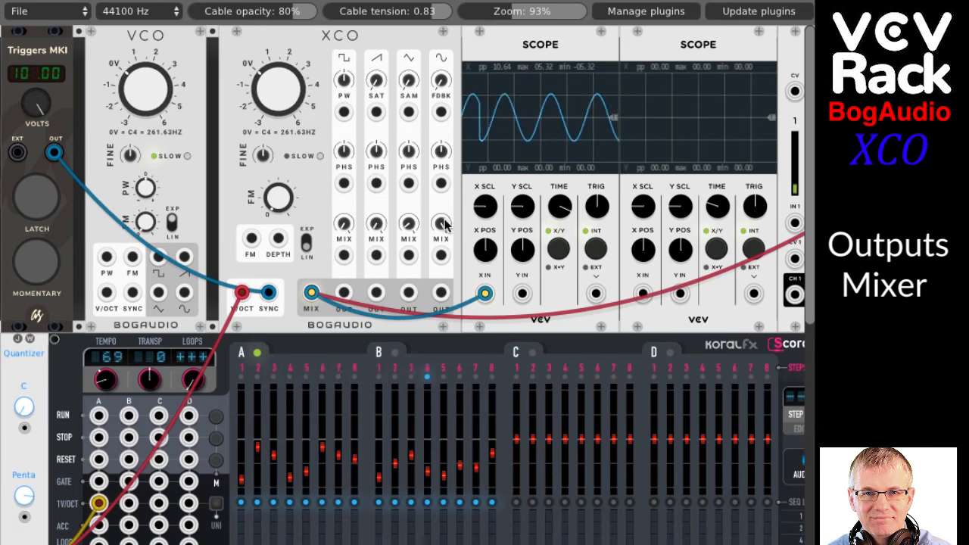
# - Blend the XCO's waveforms by varying the MIX levels of the triangle, saw and sine while the sequencer plays
pyautogui.moveTo(412, 219); pyautogui.dragTo(413, 150)
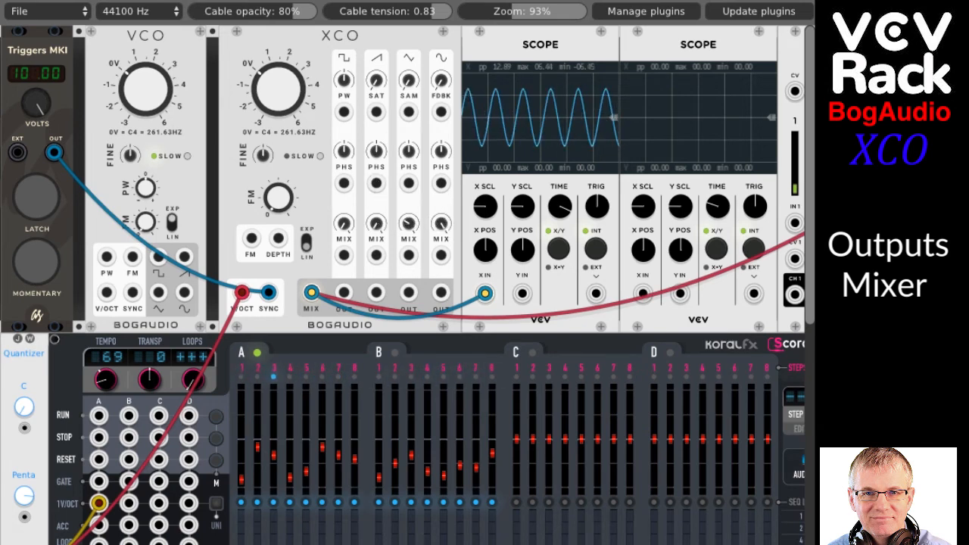
pyautogui.moveTo(411, 221); pyautogui.dragTo(411, 200)
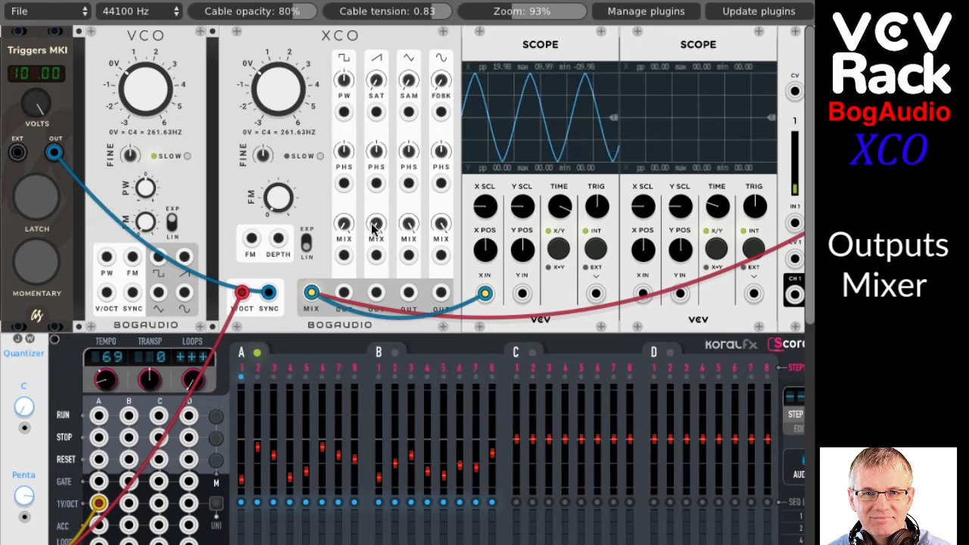
pyautogui.moveTo(375, 226); pyautogui.dragTo(374, 223)
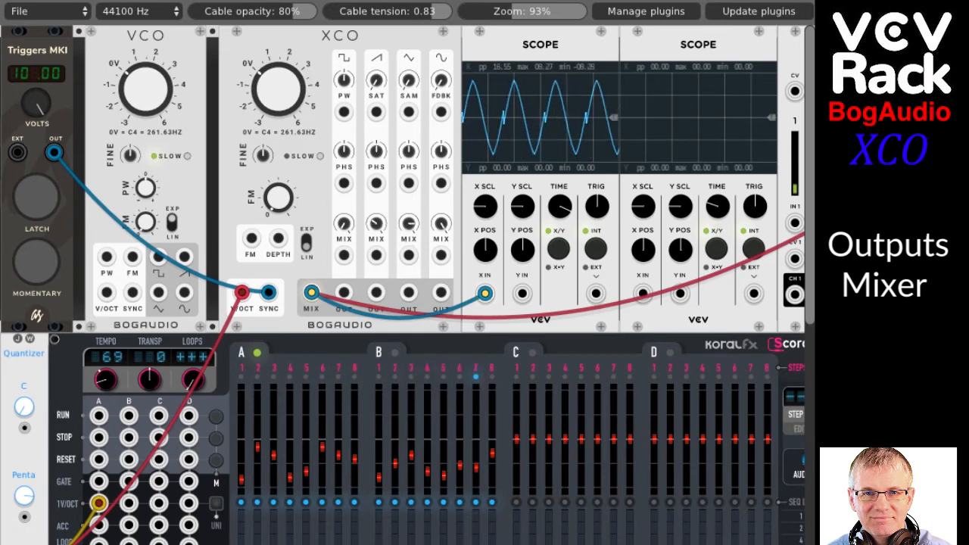
pyautogui.moveTo(409, 224); pyautogui.dragTo(409, 254)
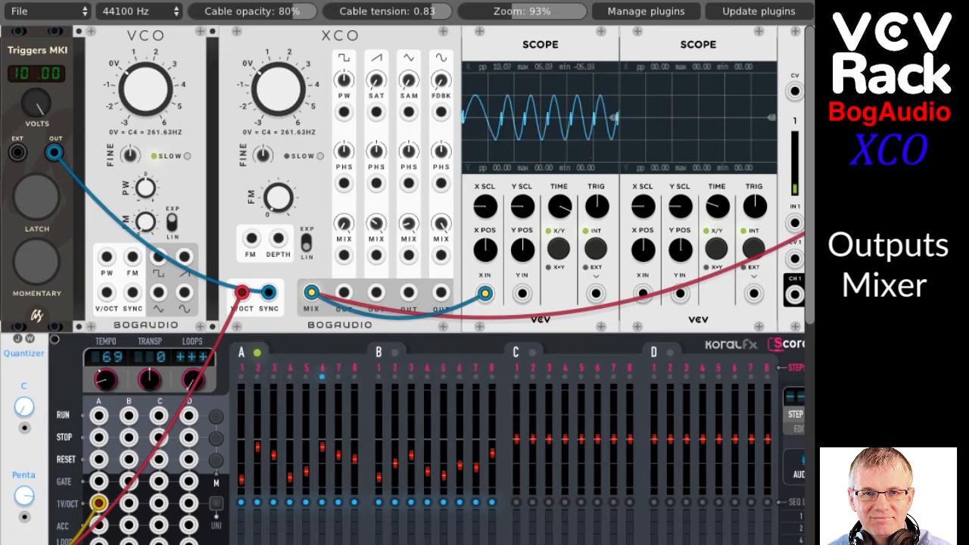
pyautogui.moveTo(441, 223); pyautogui.dragTo(441, 246)
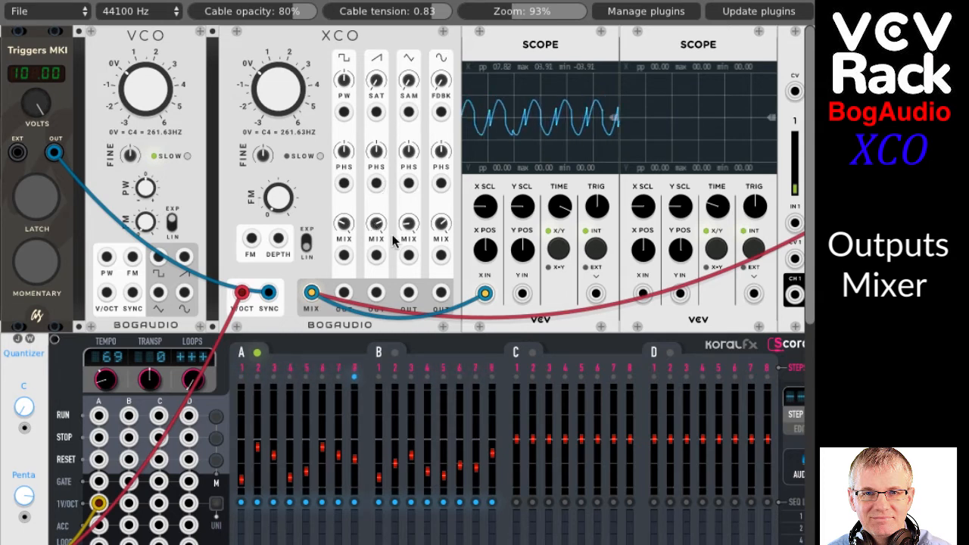
pyautogui.moveTo(409, 224); pyautogui.dragTo(408, 148)
pyautogui.moveTo(437, 224); pyautogui.dragTo(437, 259)
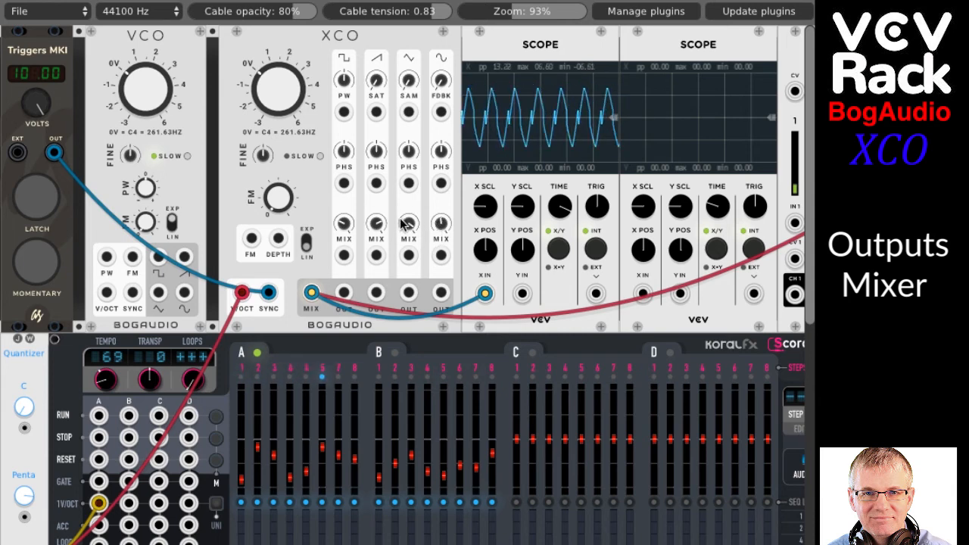
pyautogui.moveTo(376, 225); pyautogui.dragTo(377, 240)
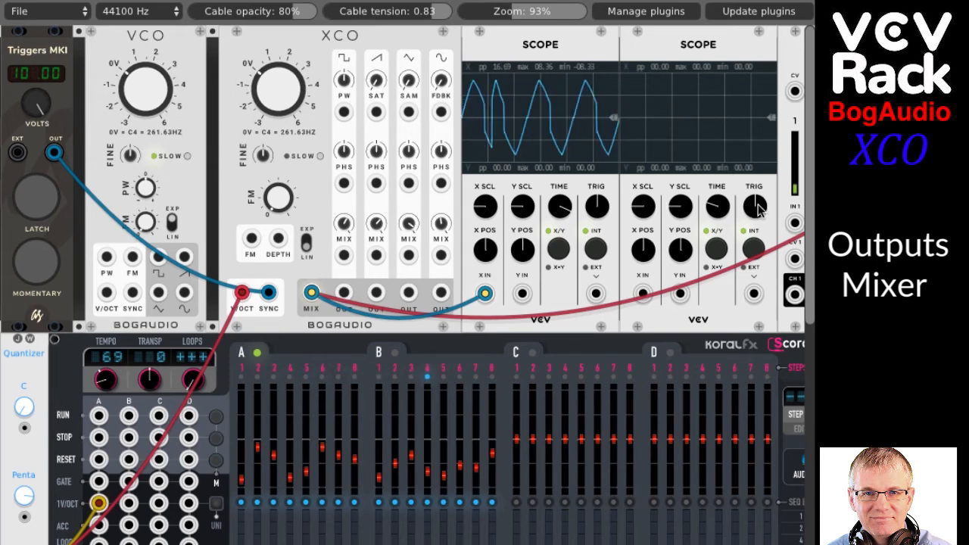
# - Adjust the mixer's LEVEL to listen to the XCO's blended waveforms, and stop the sequencer
pyautogui.hscroll(5, 753, 212)
pyautogui.hscroll(1, 753, 212)
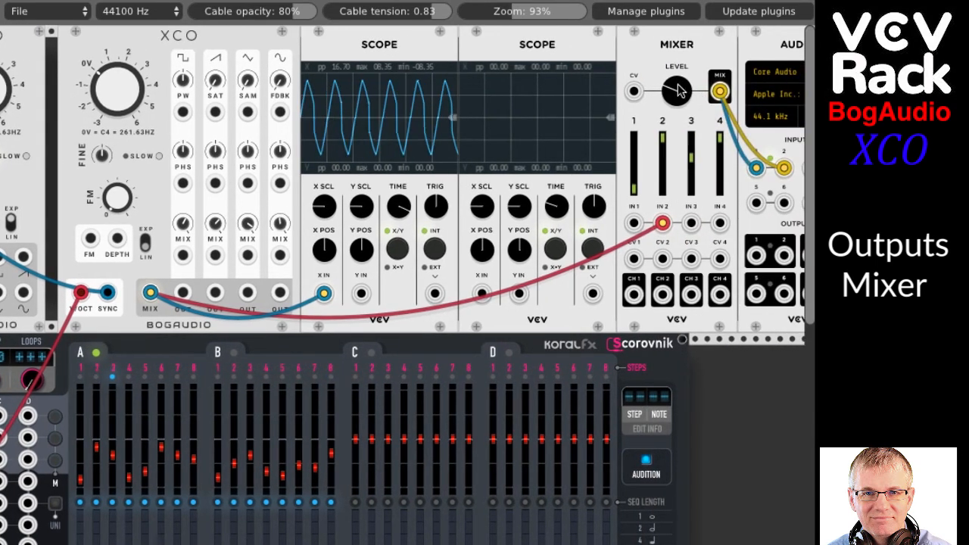
pyautogui.hscroll(-5, 497, 127)
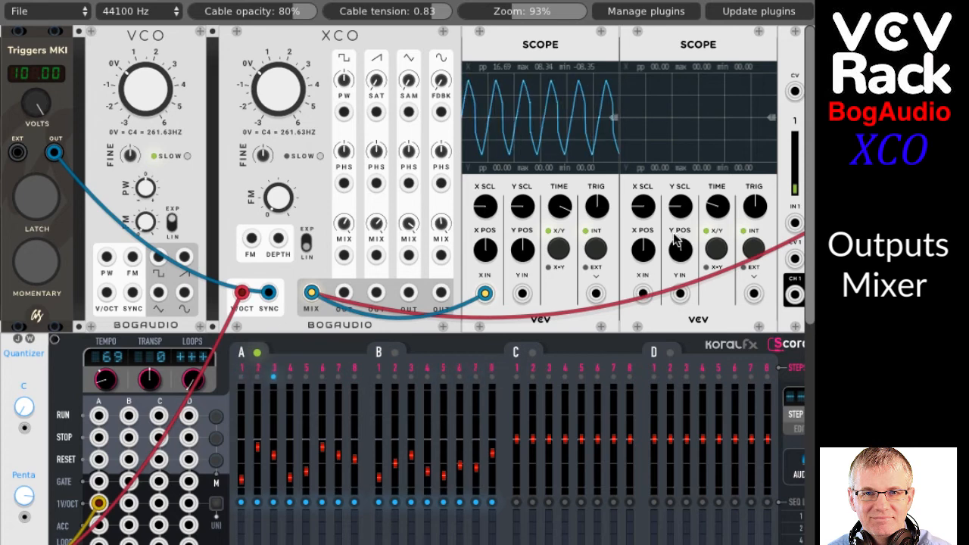
pyautogui.hscroll(4, 676, 237)
pyautogui.hscroll(-3, 676, 237)
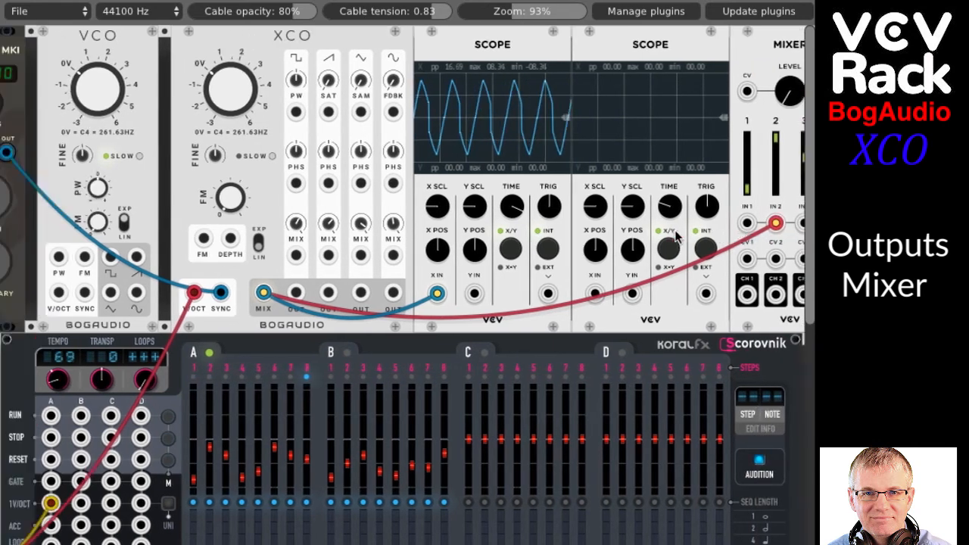
pyautogui.hscroll(2, 676, 237)
pyautogui.hscroll(2, 676, 236)
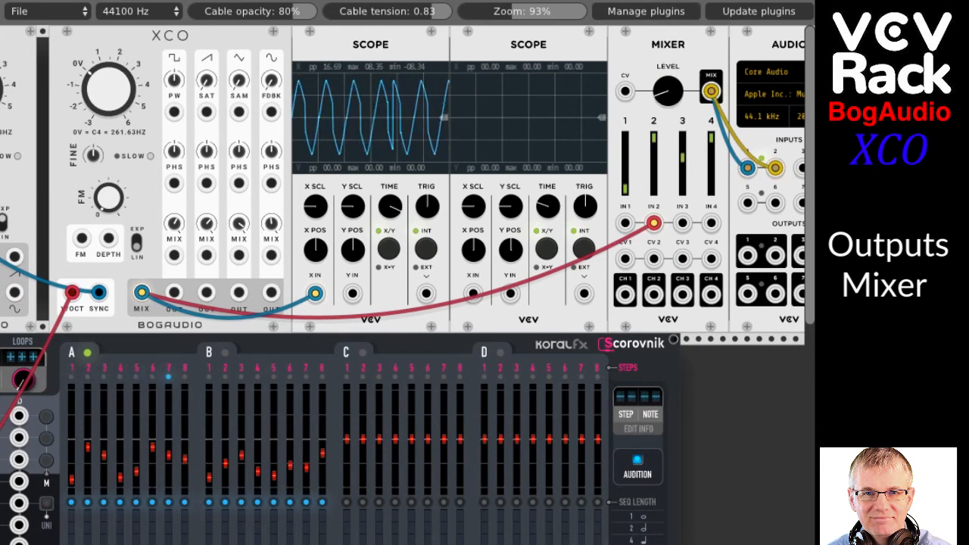
pyautogui.hscroll(-7, 484, 269)
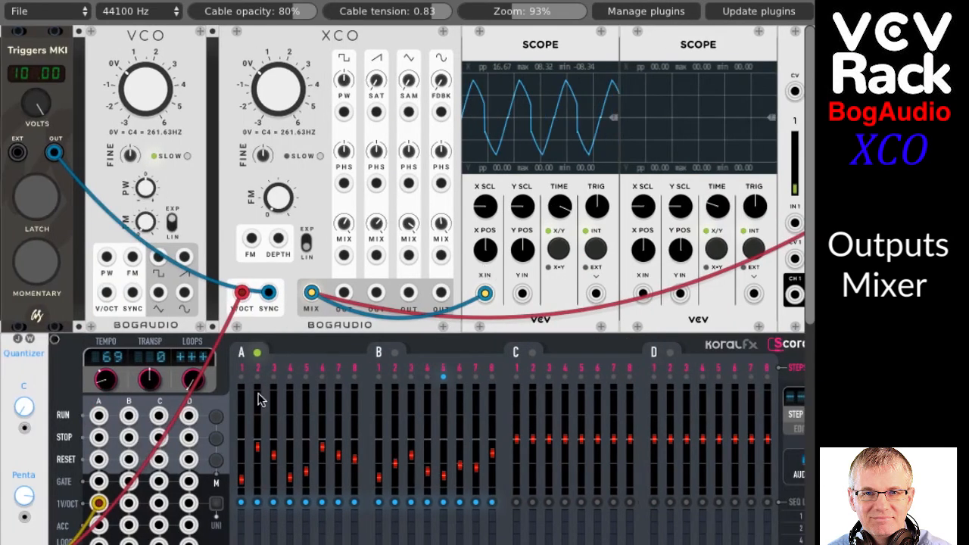
pyautogui.click(219, 437)
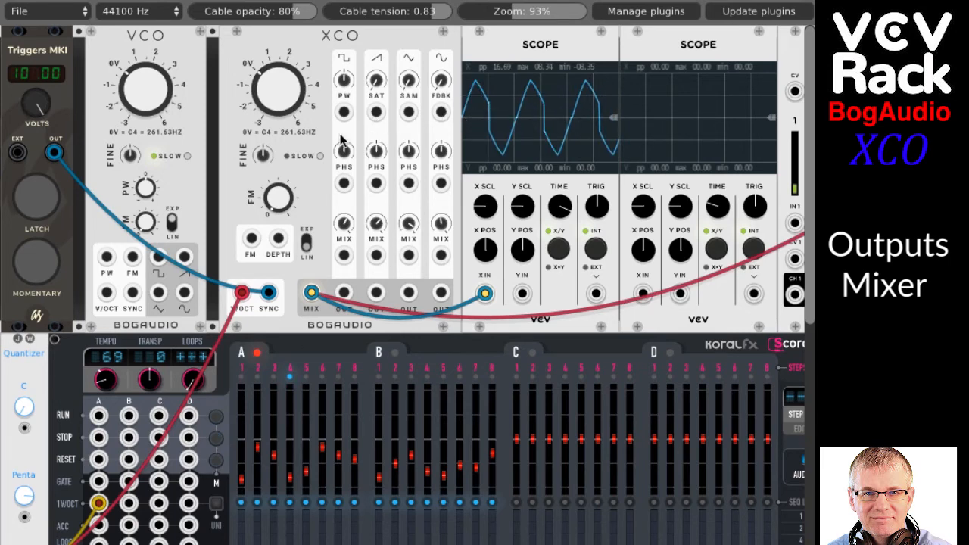
# - Initialize the XCO, and turn its square, saw, triangle and sine MIX knobs down to minimum
pyautogui.rightClick(318, 113)
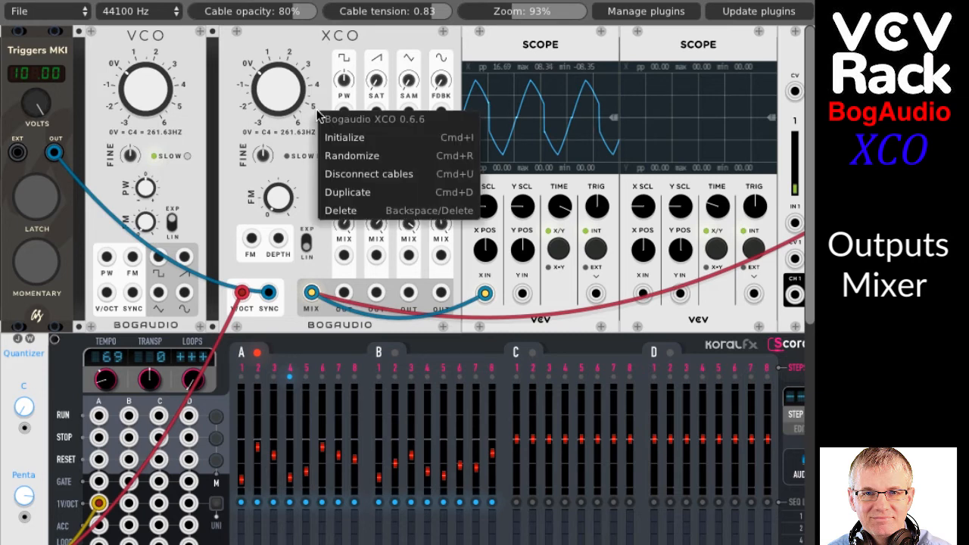
pyautogui.click(336, 136)
pyautogui.moveTo(343, 224); pyautogui.dragTo(343, 310)
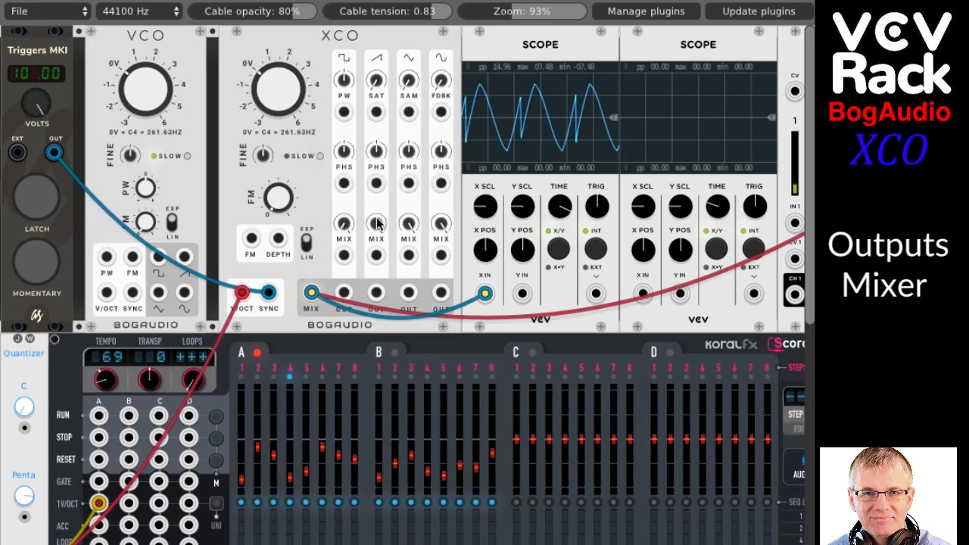
pyautogui.moveTo(376, 224); pyautogui.dragTo(377, 307)
pyautogui.moveTo(409, 224); pyautogui.dragTo(409, 268)
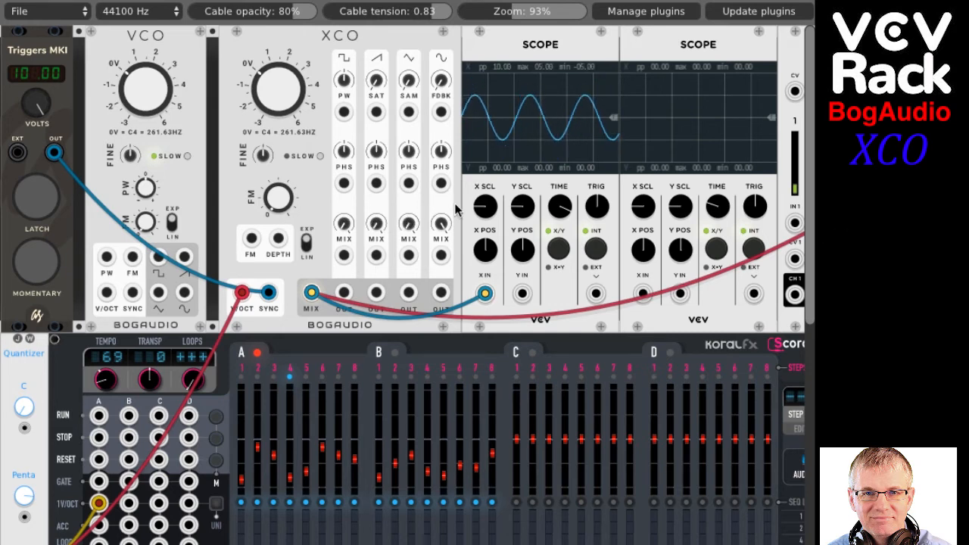
pyautogui.moveTo(441, 224); pyautogui.dragTo(441, 257)
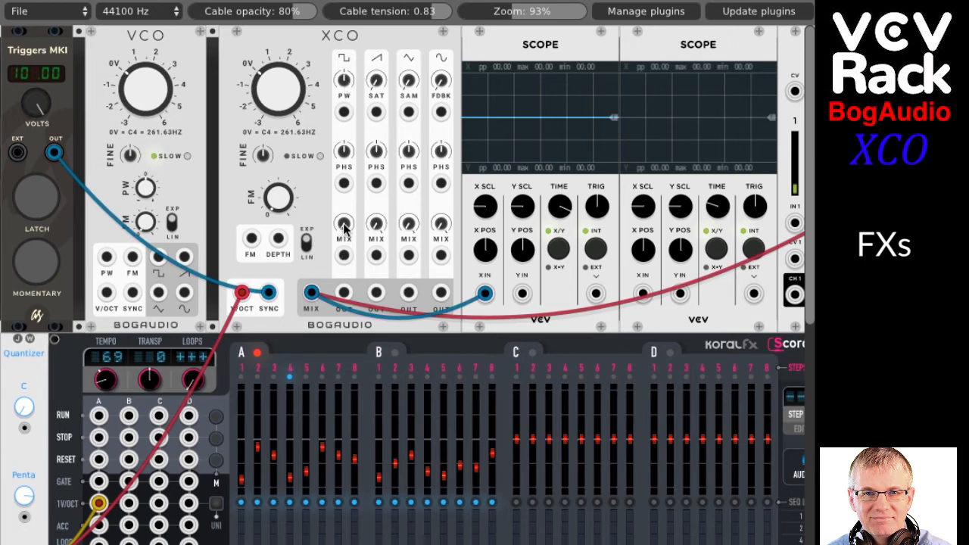
# - Turn up the XCO's square MIX, and vary its pulse width by hand and with modulation from the VCO's sine output
pyautogui.moveTo(344, 223); pyautogui.dragTo(344, 117)
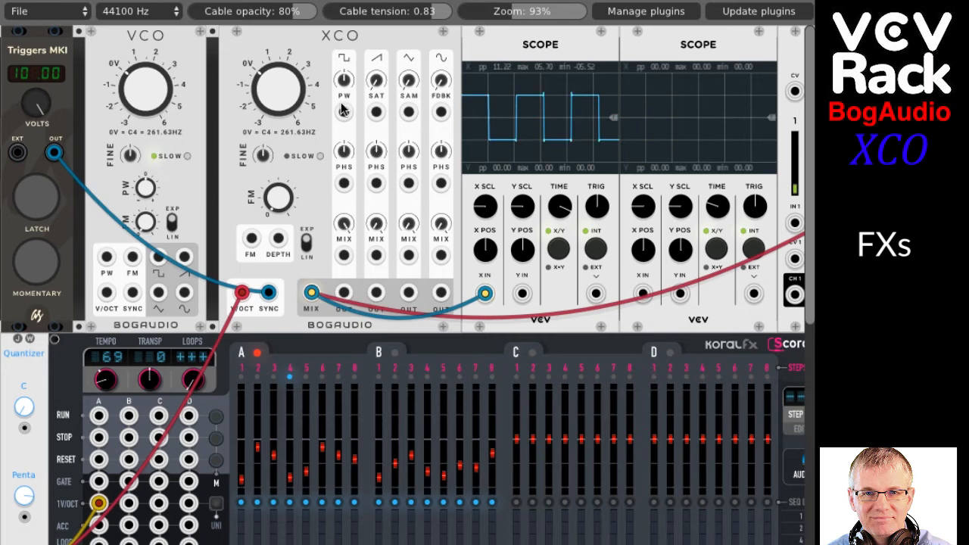
pyautogui.moveTo(344, 81); pyautogui.dragTo(344, 125)
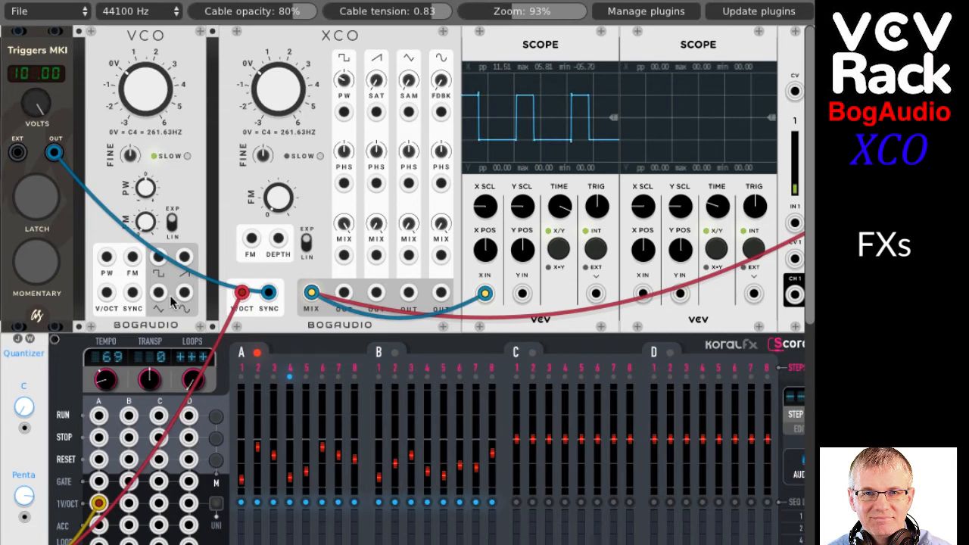
pyautogui.moveTo(184, 292); pyautogui.dragTo(344, 112)
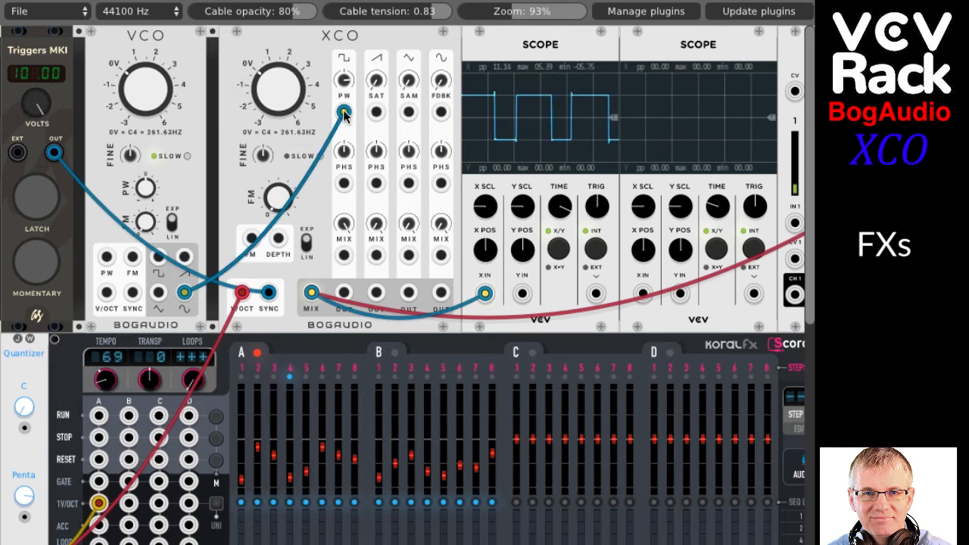
pyautogui.moveTo(343, 112); pyautogui.dragTo(344, 95)
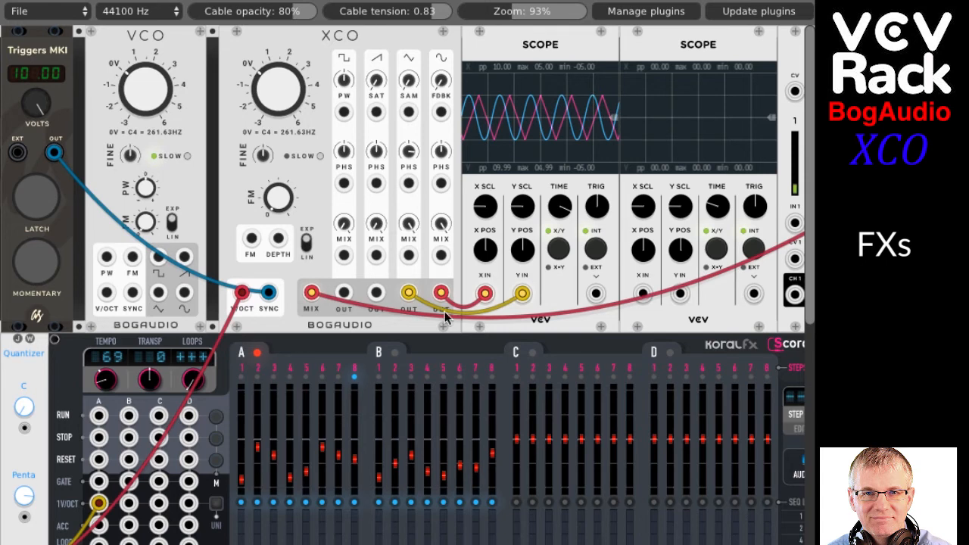
# - Disconnect the triangle and sine outputs from the first scope, and patch the XCO's saw output to its X IN
pyautogui.click(414, 295)
pyautogui.moveTo(443, 294); pyautogui.dragTo(409, 321)
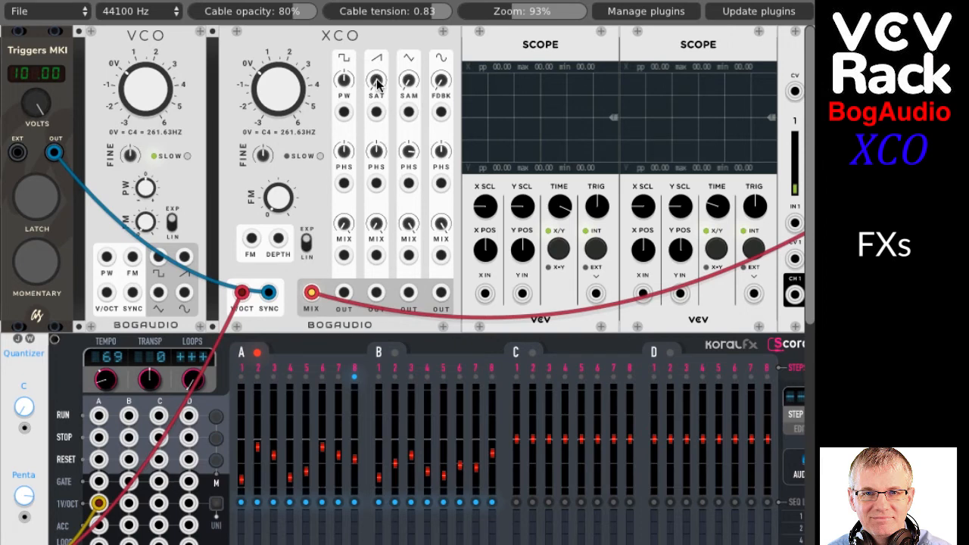
pyautogui.moveTo(484, 292); pyautogui.dragTo(377, 293)
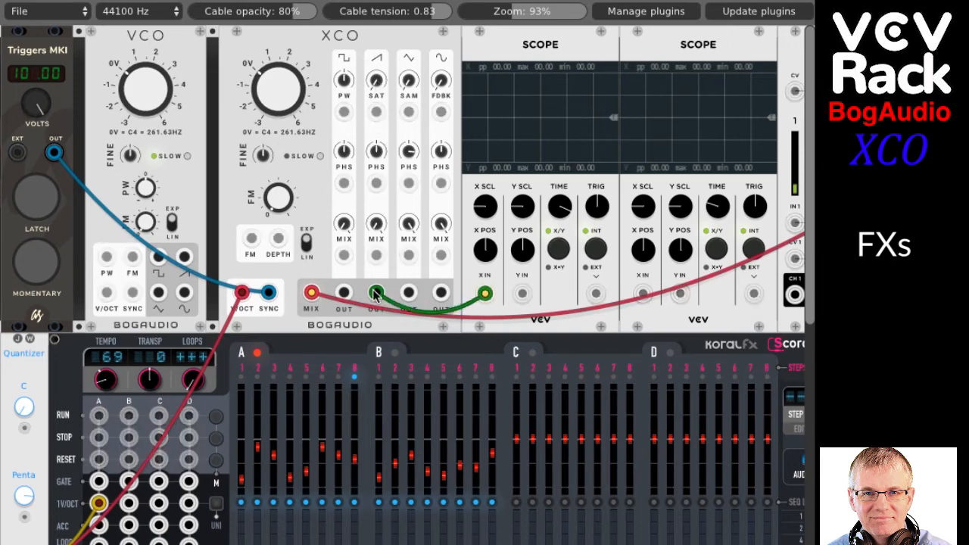
# - Adjust the mixer's LEVEL for listening, and sweep the saw's SAT up and back down to minimum
pyautogui.hscroll(3, 674, 215)
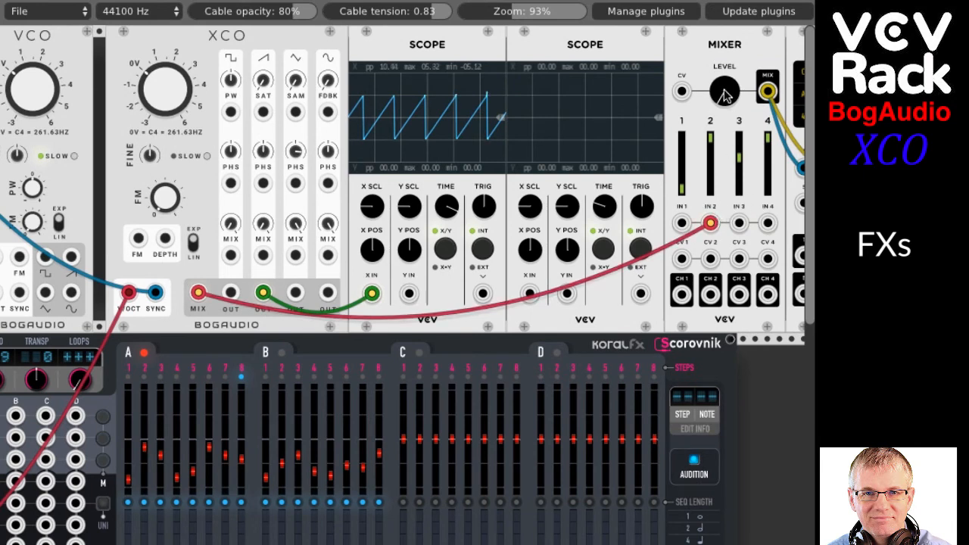
pyautogui.hscroll(-3, 400, 153)
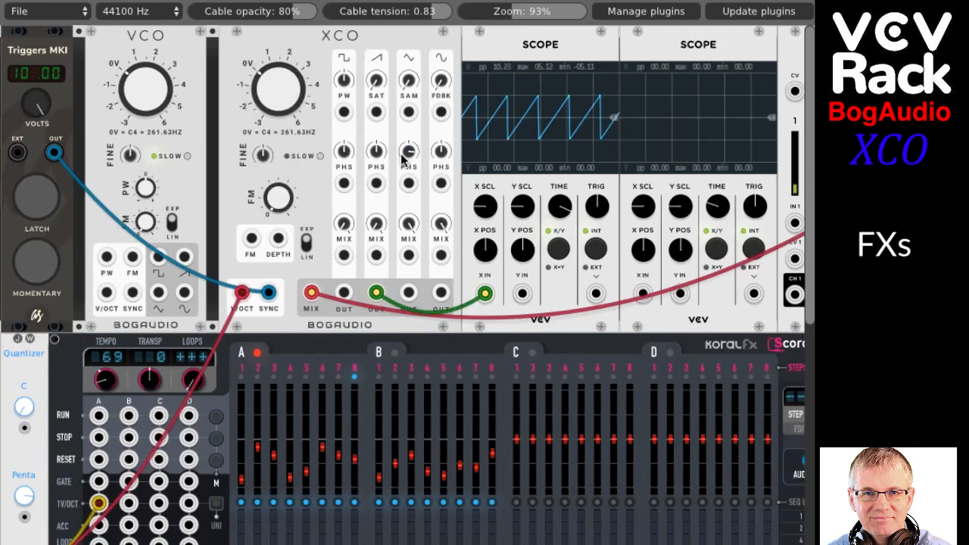
pyautogui.moveTo(378, 87); pyautogui.dragTo(377, 66)
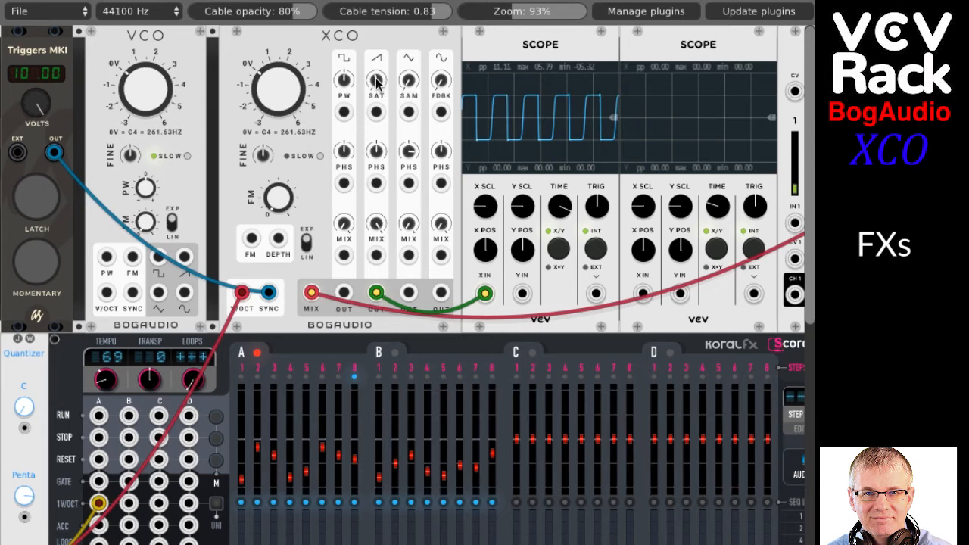
pyautogui.moveTo(376, 82); pyautogui.dragTo(376, 85)
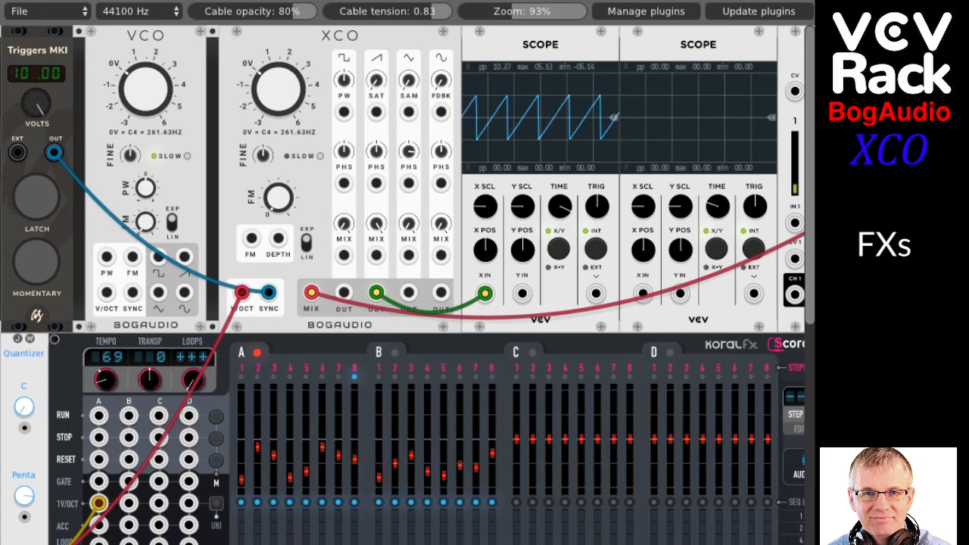
pyautogui.moveTo(376, 82)
pyautogui.mouseDown()
pyautogui.moveTo(376, 67)
pyautogui.moveTo(376, 90)
pyautogui.mouseUp()
# - Move the first scope's X IN cable to the XCO's triangle output, and sweep the triangle's SAM
pyautogui.moveTo(377, 293); pyautogui.dragTo(407, 294)
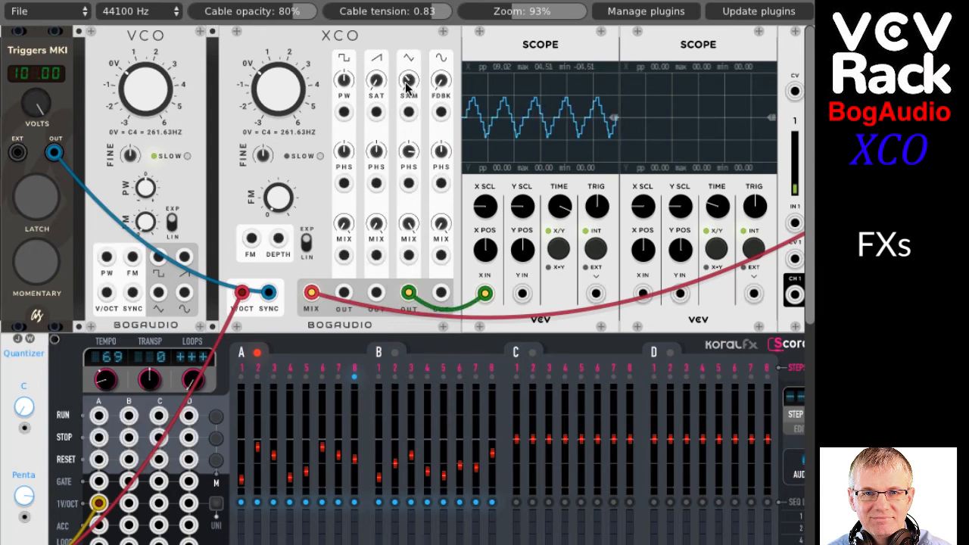
pyautogui.moveTo(409, 80); pyautogui.dragTo(409, 133)
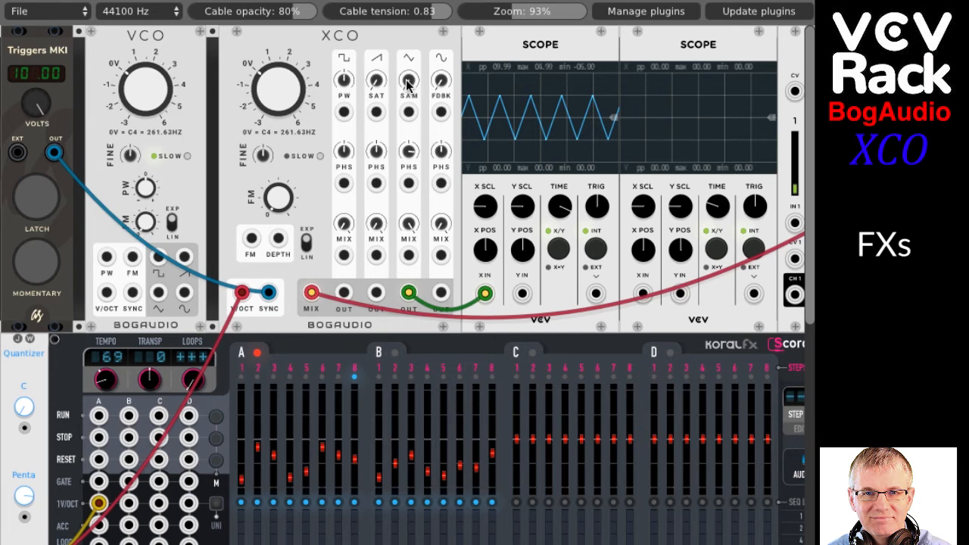
pyautogui.moveTo(408, 84); pyautogui.dragTo(408, 59)
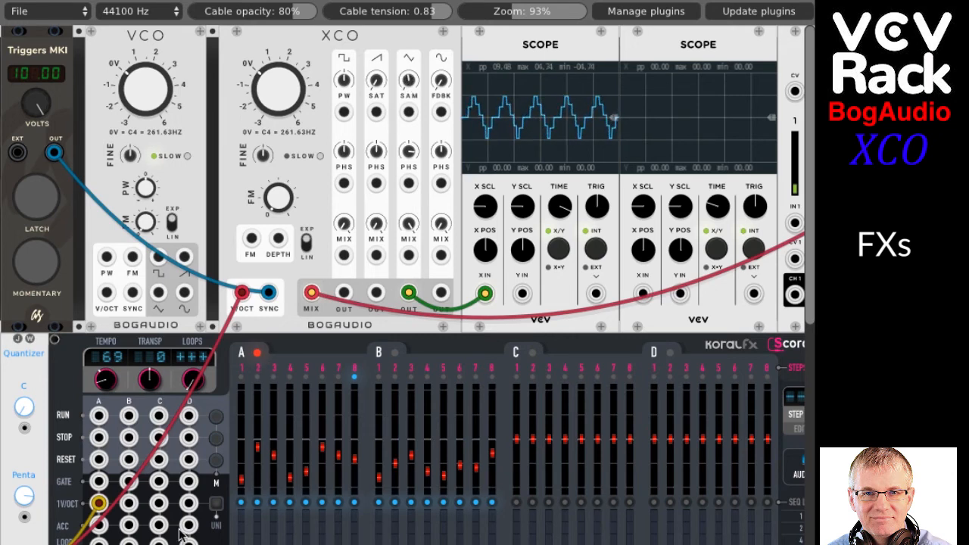
# - Play the sequence with the sampled triangle, and turn the triangle's SAM and MIX back down to minimum
pyautogui.click(215, 419)
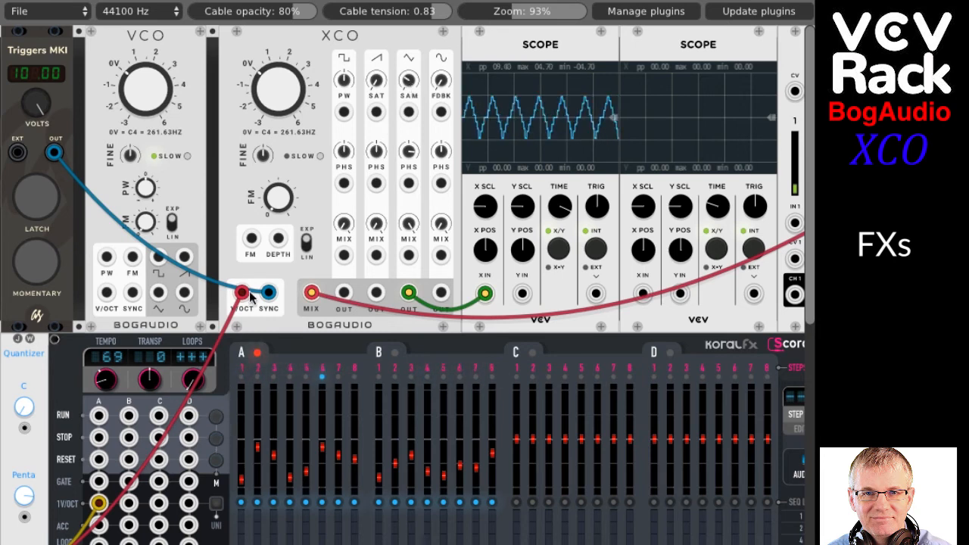
pyautogui.moveTo(409, 81); pyautogui.dragTo(409, 92)
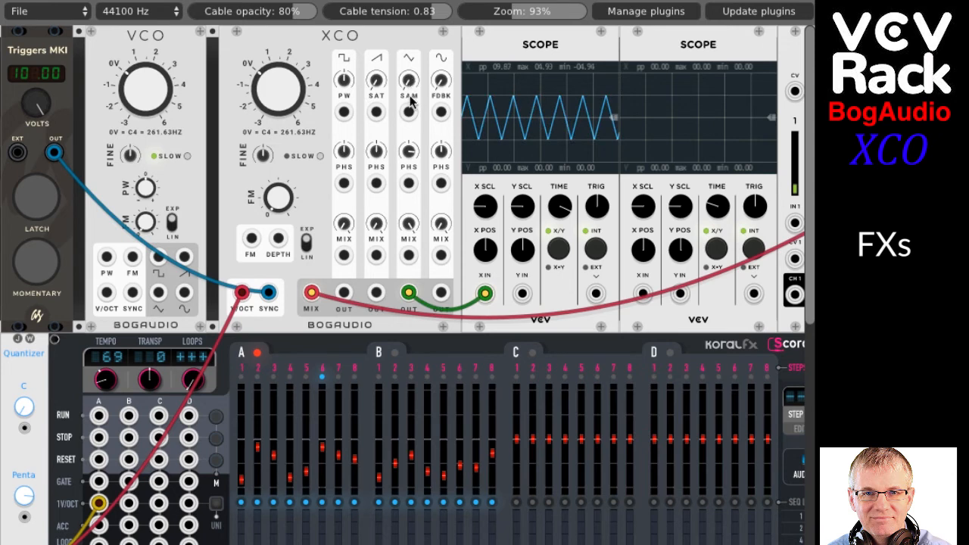
pyautogui.moveTo(408, 224); pyautogui.dragTo(408, 236)
# - Move the first scope's X IN cable to the XCO's sine output, vary its FDBK, and adjust the mixer's LEVEL for listening
pyautogui.moveTo(408, 293); pyautogui.dragTo(441, 293)
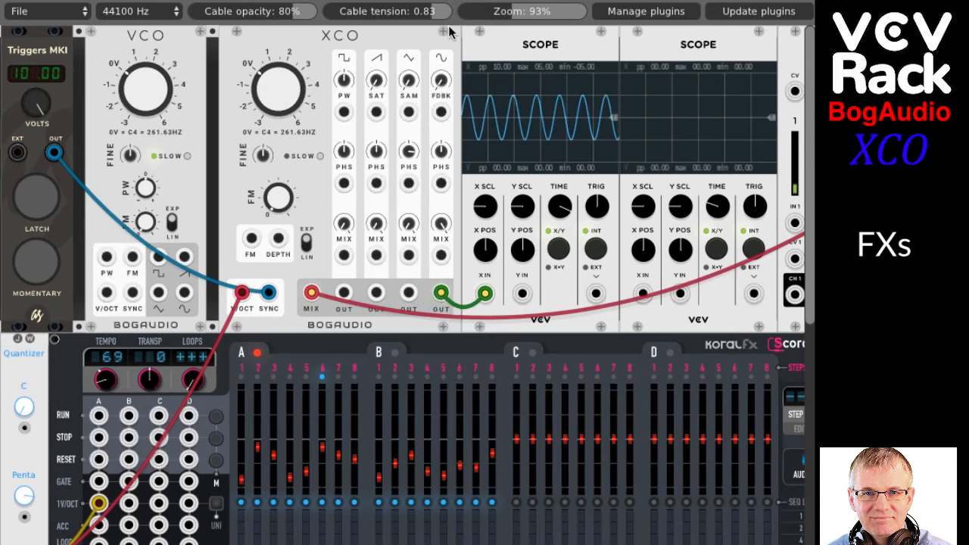
pyautogui.moveTo(440, 78)
pyautogui.mouseDown()
pyautogui.moveTo(440, 55)
pyautogui.moveTo(441, 80)
pyautogui.mouseUp()
pyautogui.hscroll(2, 678, 113)
pyautogui.hscroll(2, 678, 114)
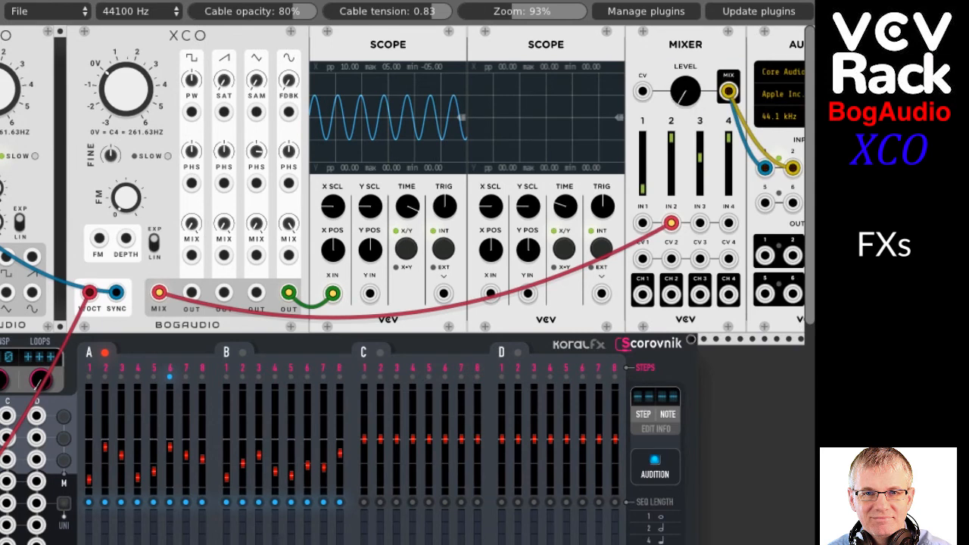
pyautogui.hscroll(-4, 548, 113)
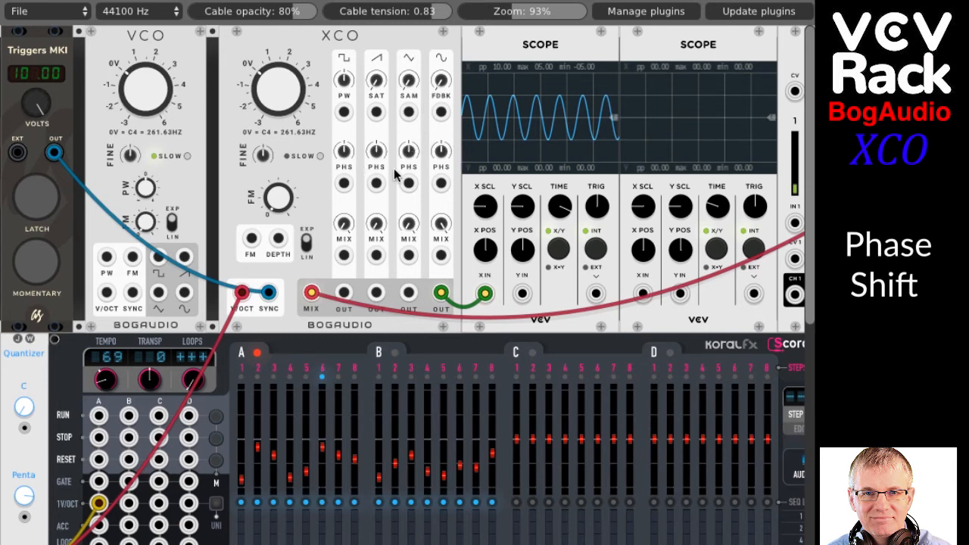
# - Patch the XCO's triangle output to the first scope's Y IN, and adjust the mixer's LEVEL
pyautogui.moveTo(522, 292)
pyautogui.mouseDown()
pyautogui.moveTo(406, 288)
pyautogui.moveTo(406, 299)
pyautogui.mouseUp()
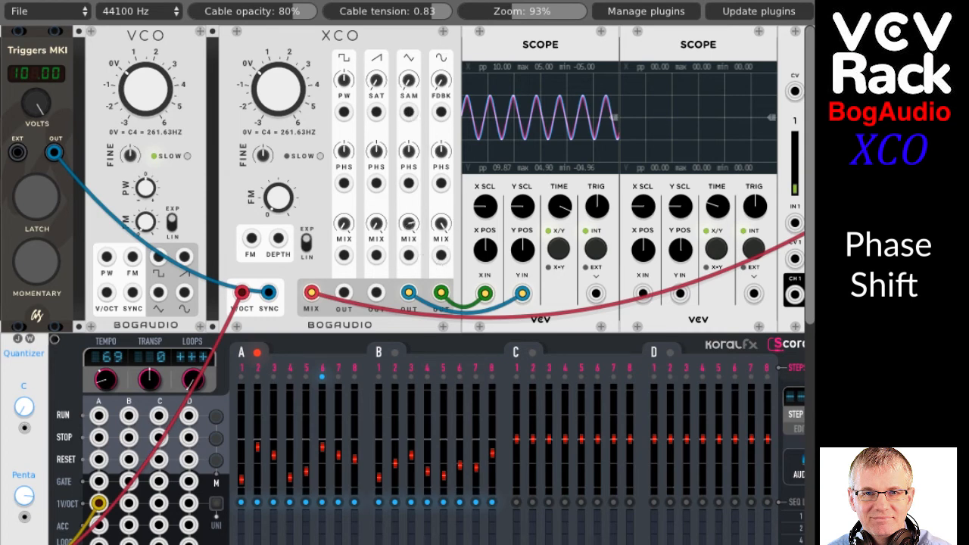
pyautogui.hscroll(4, 530, 245)
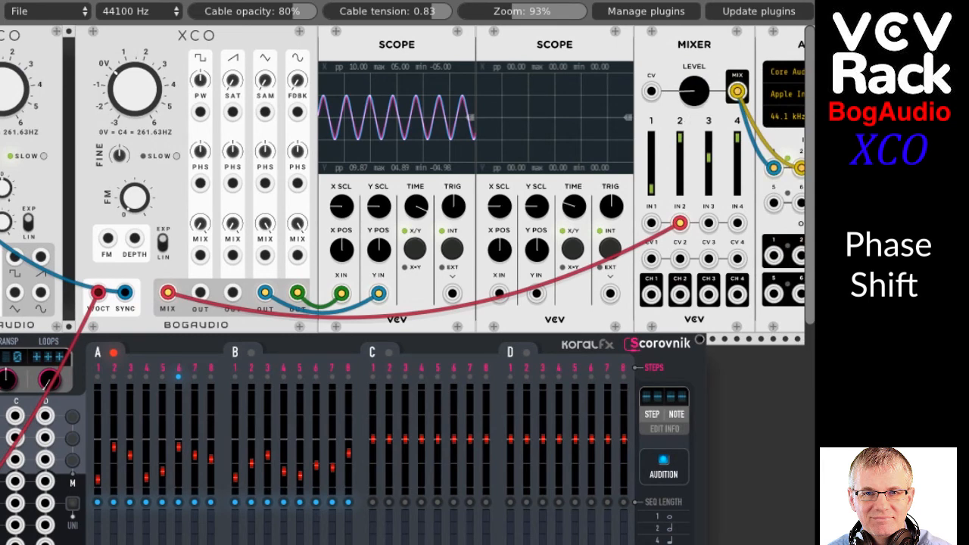
pyautogui.hscroll(-4, 445, 273)
pyautogui.hscroll(1, 445, 273)
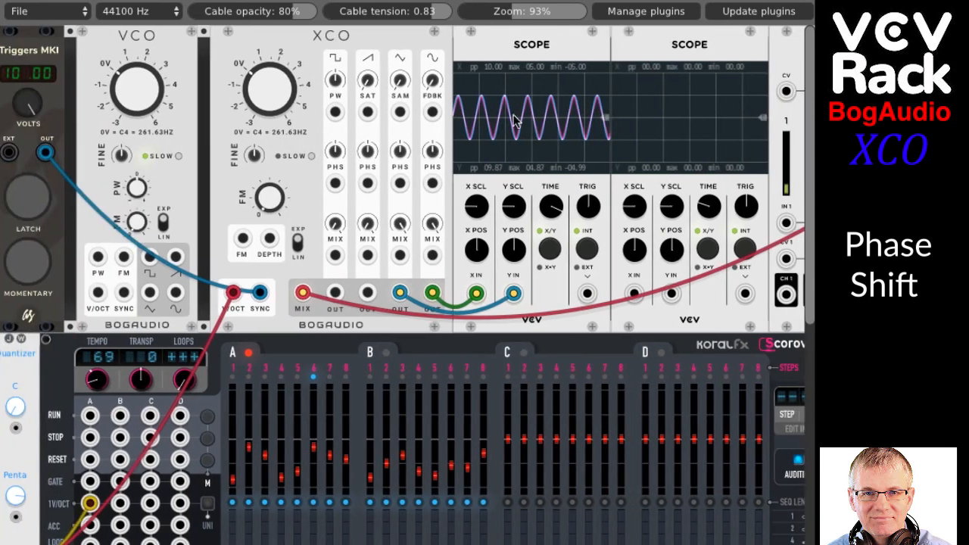
# - Vary the triangle's PHS to shift its phase against the sine on the first scope
pyautogui.moveTo(508, 11); pyautogui.dragTo(511, 10)
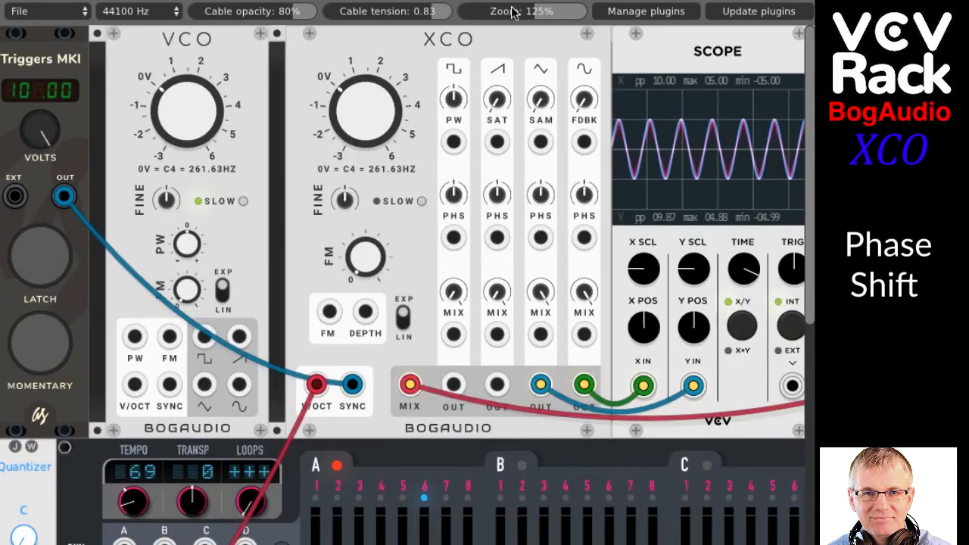
pyautogui.hscroll(3, 618, 132)
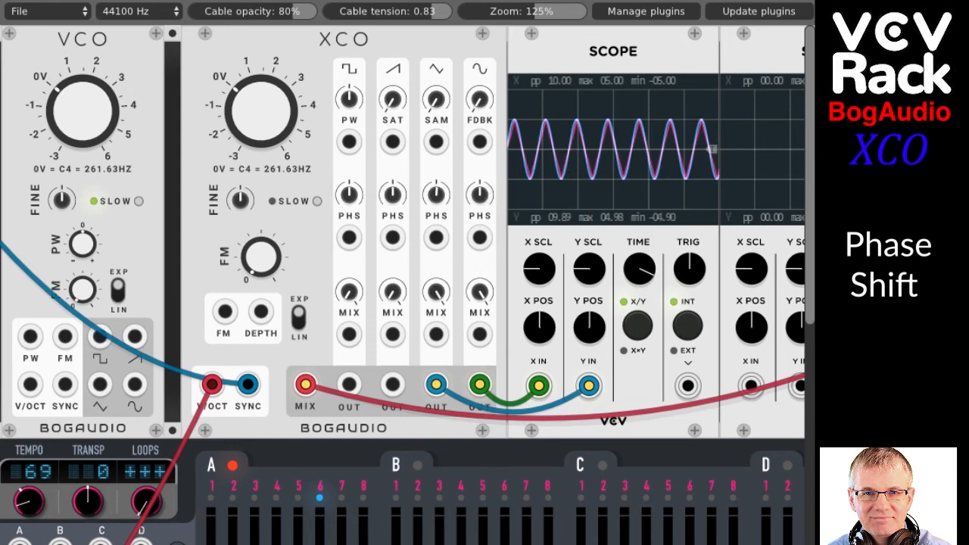
pyautogui.moveTo(436, 194); pyautogui.dragTo(436, 171)
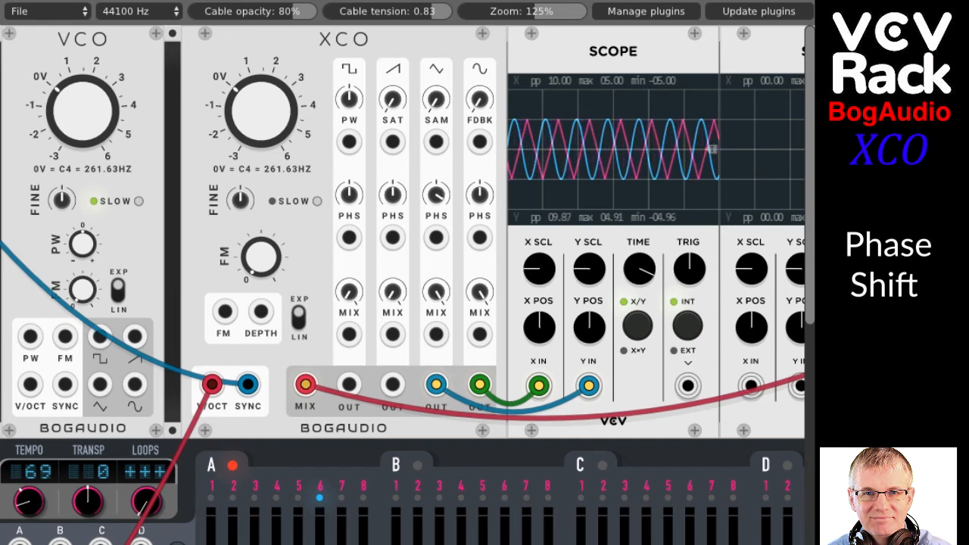
pyautogui.moveTo(436, 195); pyautogui.dragTo(436, 273)
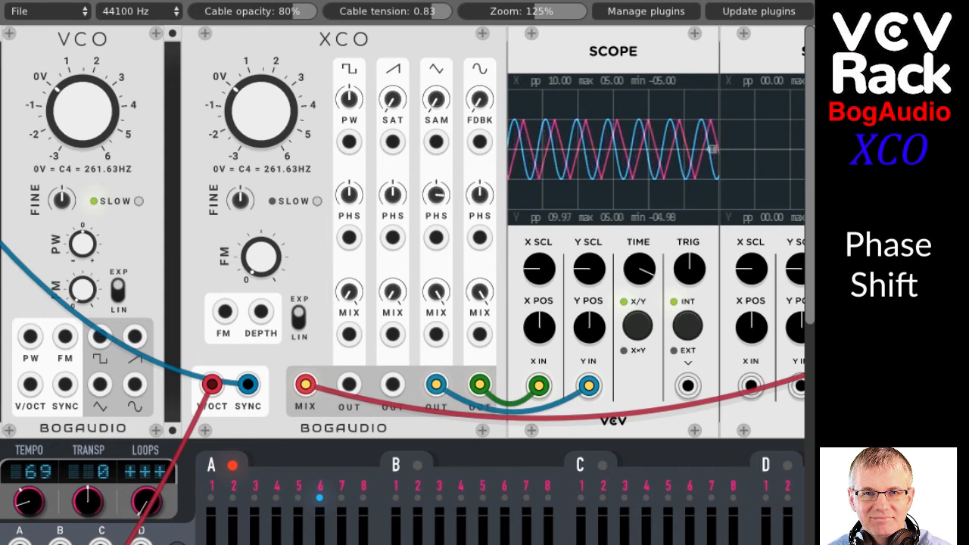
# - Turn the triangle's PHS just below centre, and show the XCO's MIX output on the second scope's X IN with a faster TIME setting
pyautogui.moveTo(436, 194); pyautogui.dragTo(436, 120)
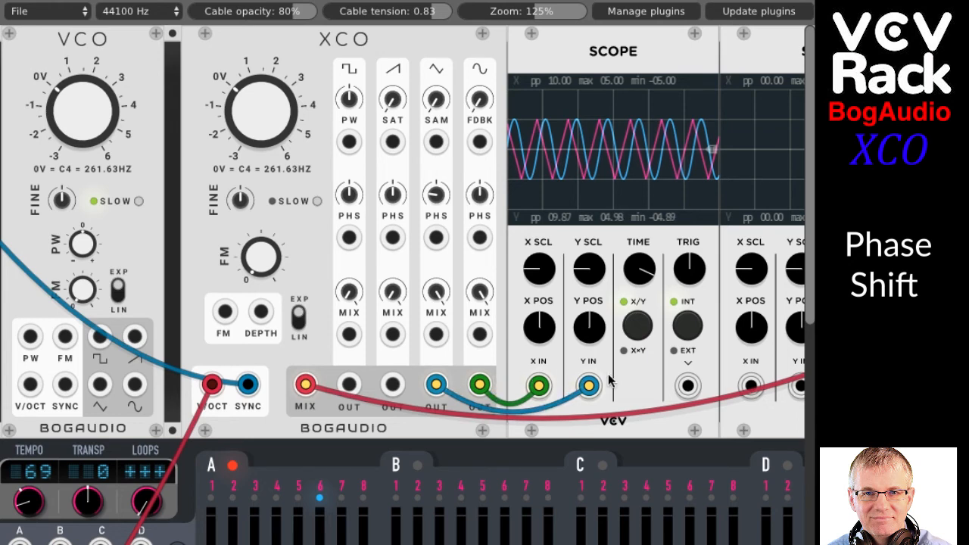
pyautogui.hscroll(3, 608, 373)
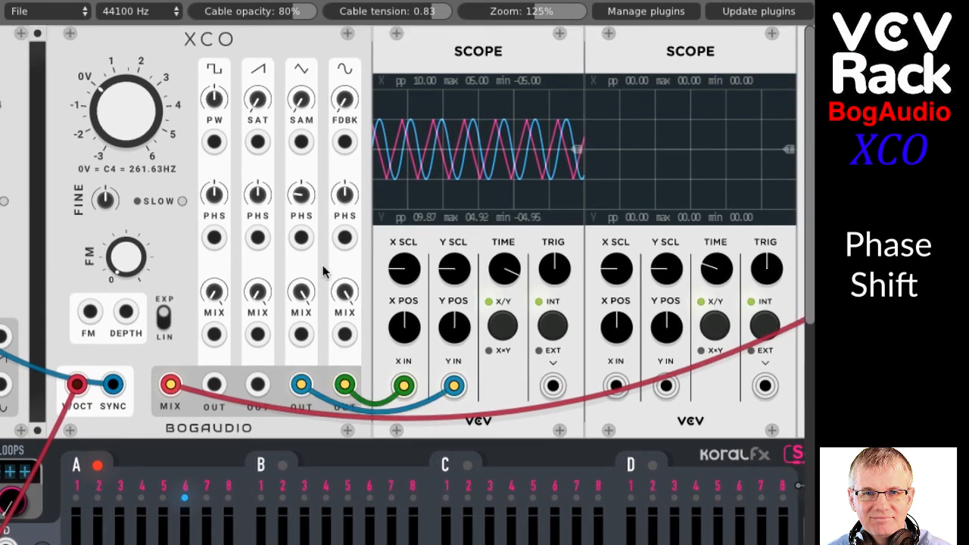
pyautogui.moveTo(614, 386); pyautogui.dragTo(170, 384)
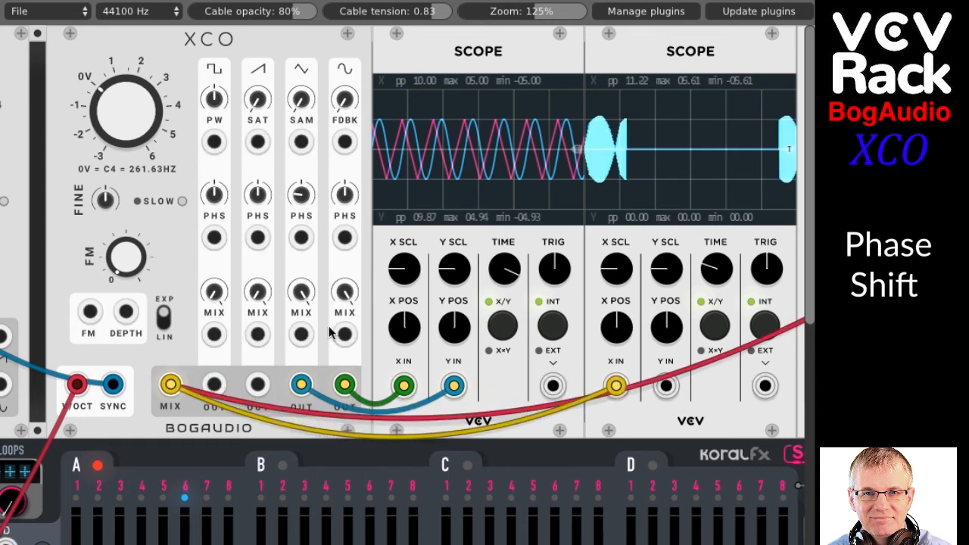
pyautogui.moveTo(716, 269); pyautogui.dragTo(716, 250)
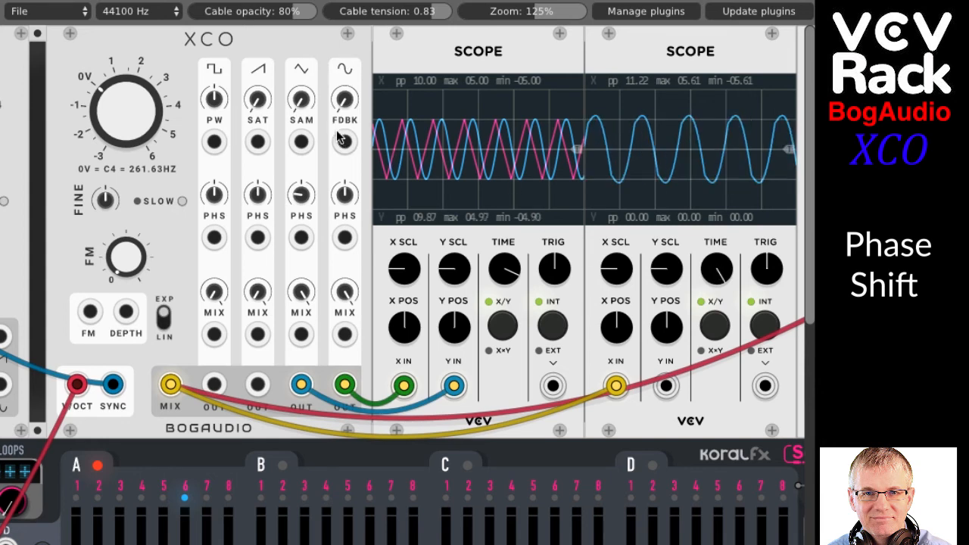
# - Bring the saw and square into the XCO mix, and vary the triangle, saw and sine PHS to reshape the mixed waveform
pyautogui.moveTo(301, 195); pyautogui.dragTo(301, 219)
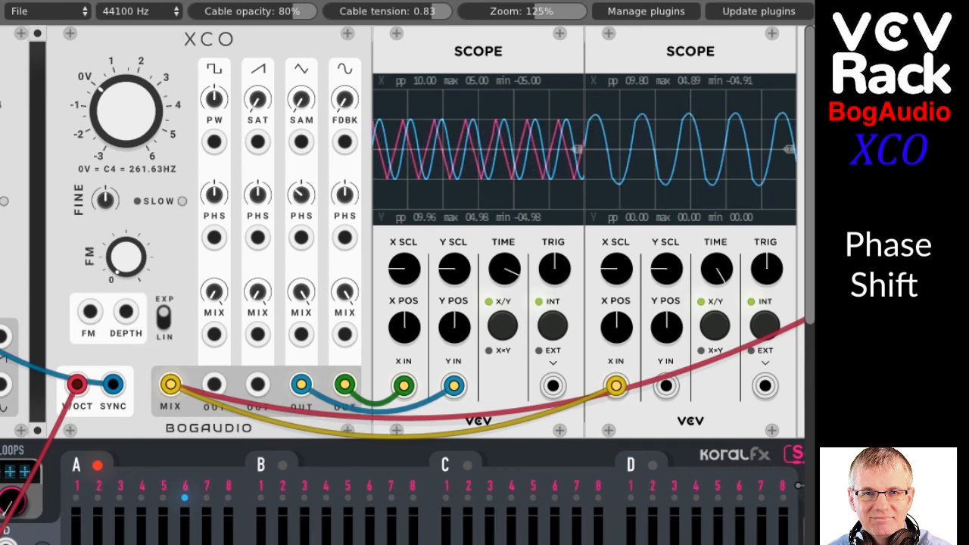
pyautogui.moveTo(303, 199); pyautogui.dragTo(303, 293)
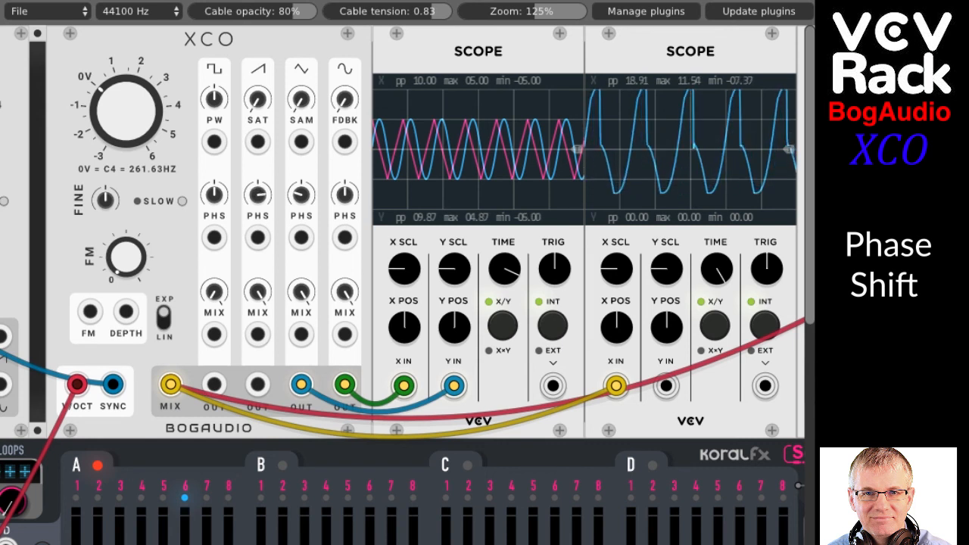
pyautogui.moveTo(297, 196); pyautogui.dragTo(301, 129)
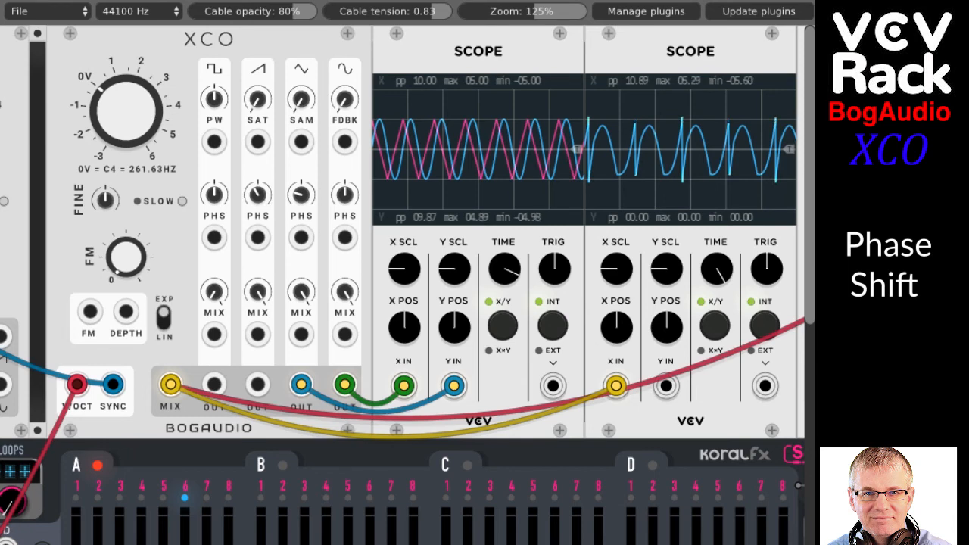
pyautogui.moveTo(345, 195); pyautogui.dragTo(345, 225)
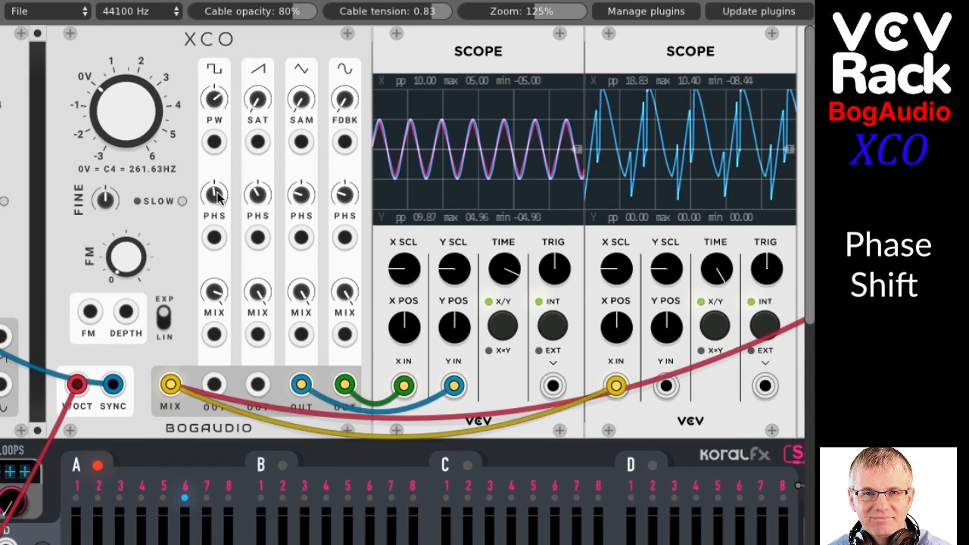
# - Start the Scorovnik sequencer to play the phase-shifted XCO mix
pyautogui.scroll(-5, 140, 453)
pyautogui.hscroll(-5, 140, 452)
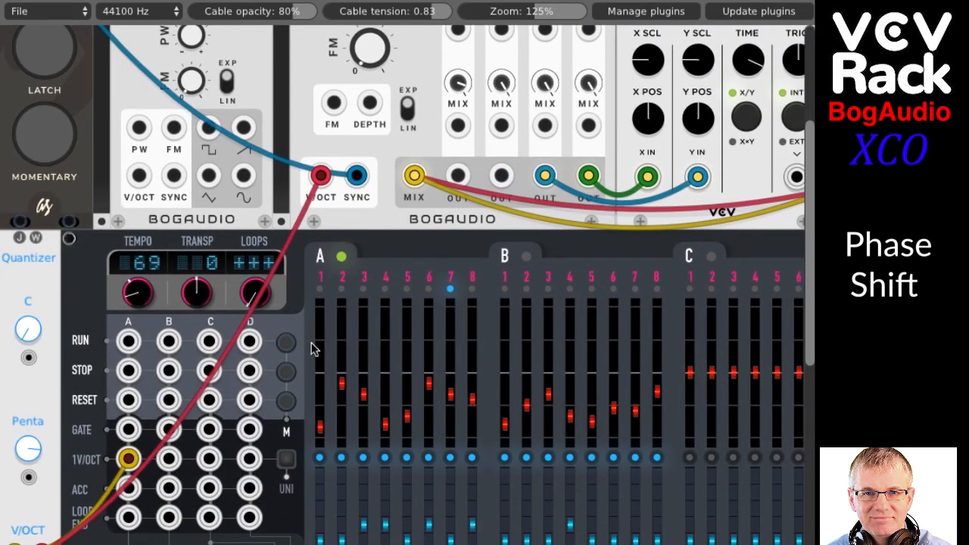
pyautogui.scroll(5, 393, 302)
pyautogui.hscroll(4, 393, 302)
pyautogui.hscroll(2, 393, 302)
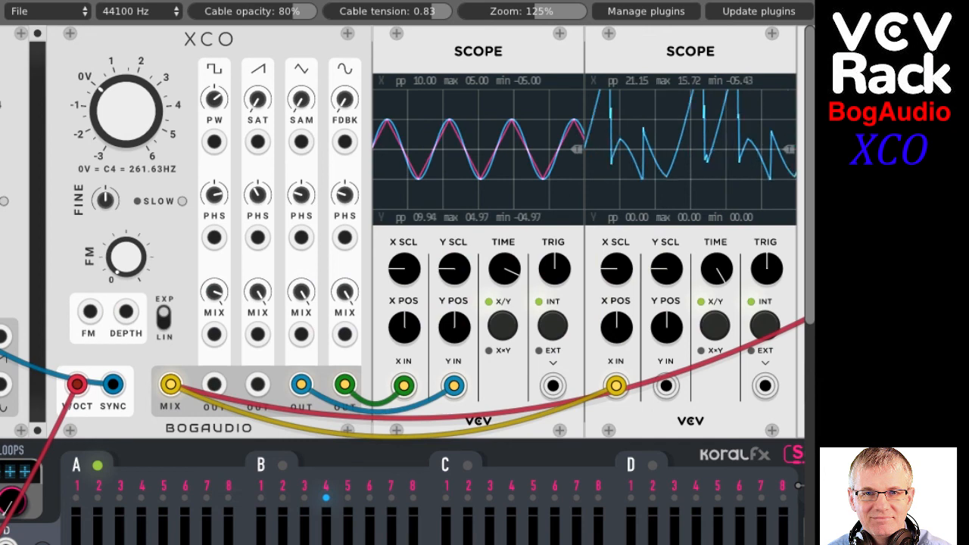
# - While the sequence plays, vary the saw, triangle and square PHS, and adjust PW, SAT and SAM
pyautogui.moveTo(258, 198); pyautogui.dragTo(258, 231)
pyautogui.moveTo(302, 195)
pyautogui.mouseDown()
pyautogui.moveTo(302, 212)
pyautogui.moveTo(302, 199)
pyautogui.moveTo(348, 195)
pyautogui.mouseUp()
pyautogui.moveTo(217, 199); pyautogui.dragTo(217, 273)
pyautogui.moveTo(218, 102); pyautogui.dragTo(219, 53)
pyautogui.moveTo(260, 102); pyautogui.dragTo(260, 76)
pyautogui.moveTo(304, 101); pyautogui.dragTo(304, 75)
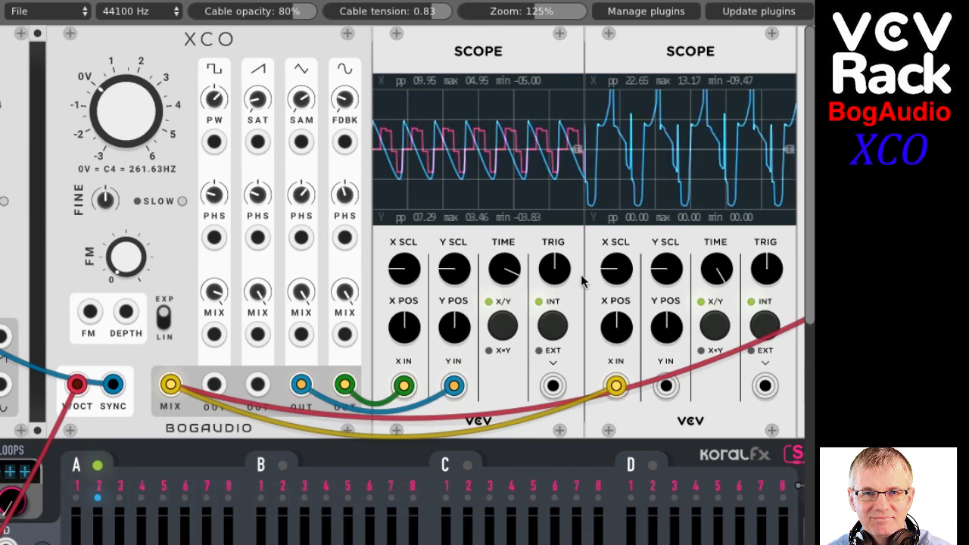
# - Zoom the rack out to 89% and examine the XCO's modulation inputs for the waveform effects and phase shifts
pyautogui.moveTo(556, 23); pyautogui.dragTo(534, 17)
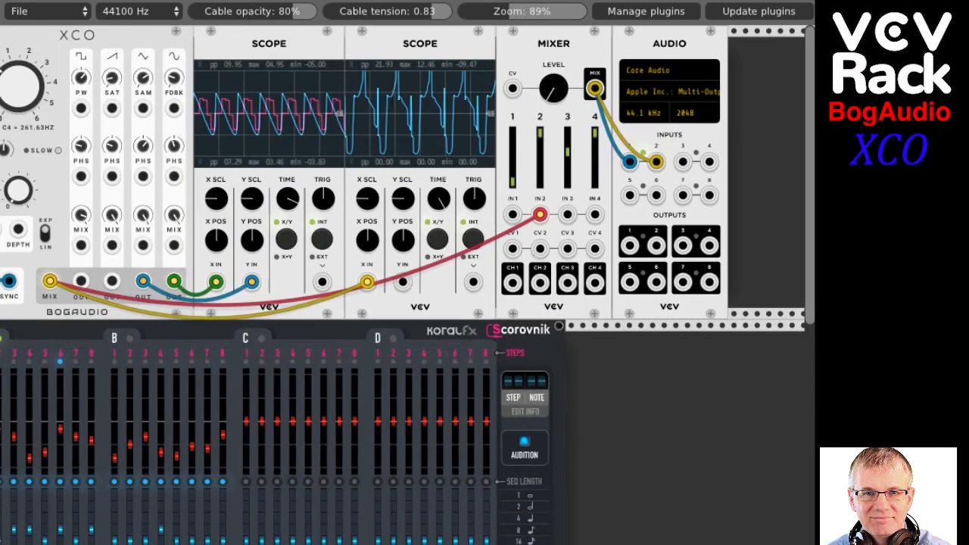
pyautogui.hscroll(-3, 394, 98)
pyautogui.hscroll(-3, 394, 98)
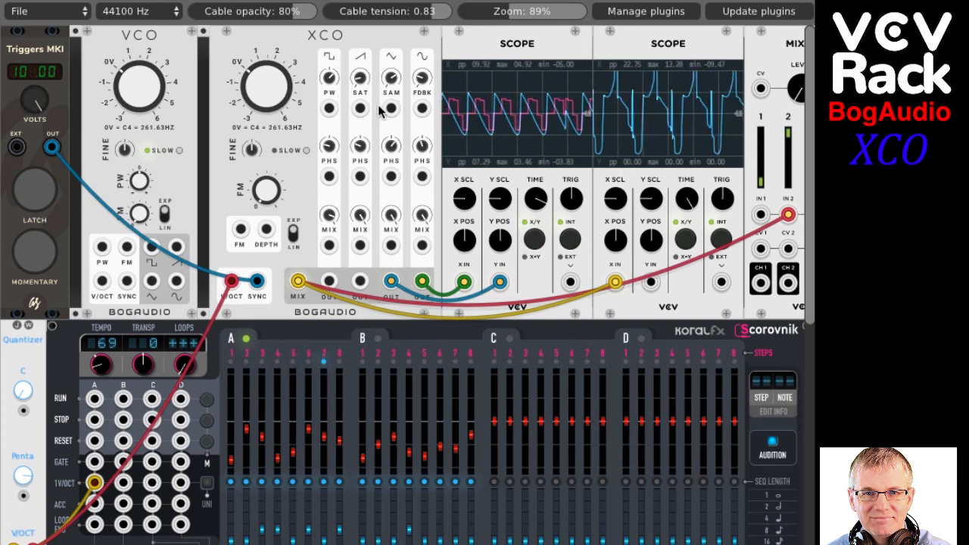
pyautogui.moveTo(328, 108); pyautogui.dragTo(355, 160)
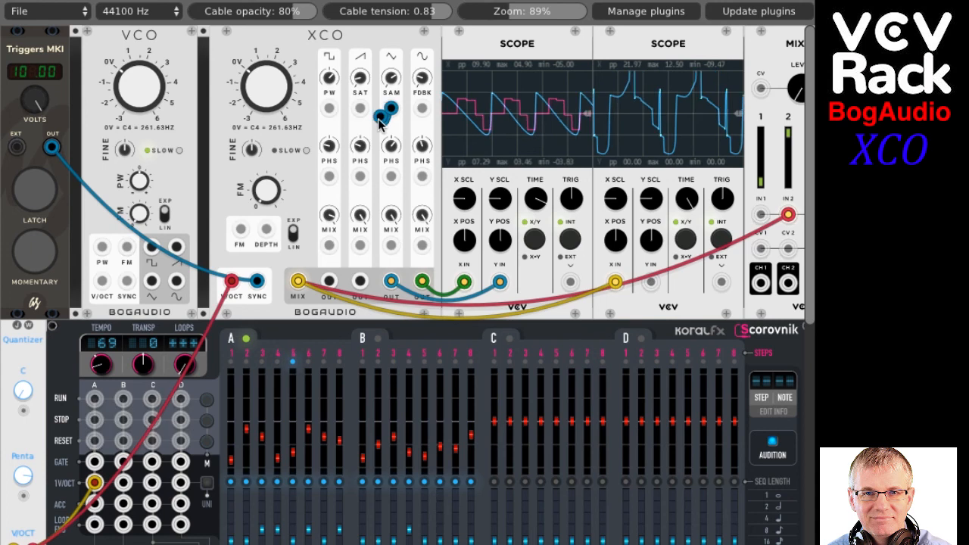
pyautogui.moveTo(330, 176); pyautogui.dragTo(346, 193)
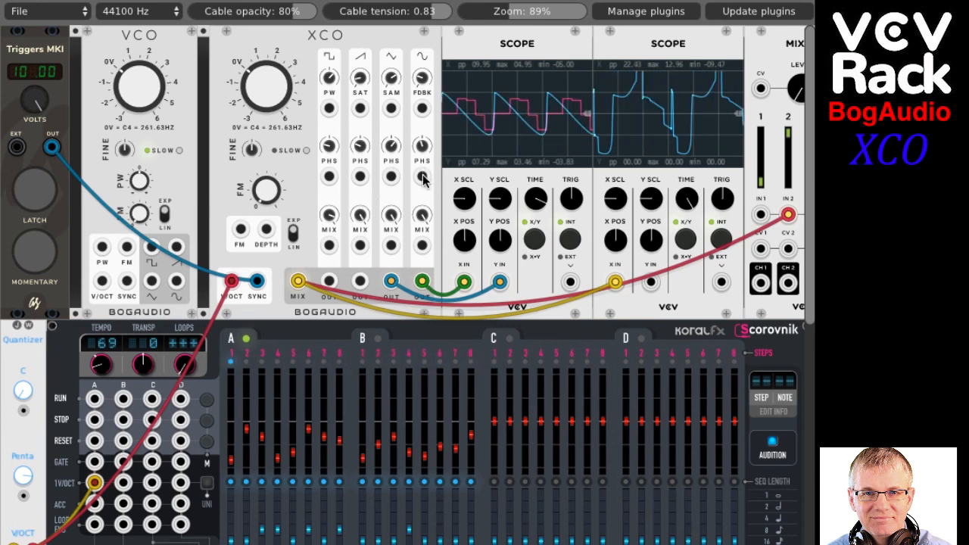
pyautogui.moveTo(421, 175); pyautogui.dragTo(394, 202)
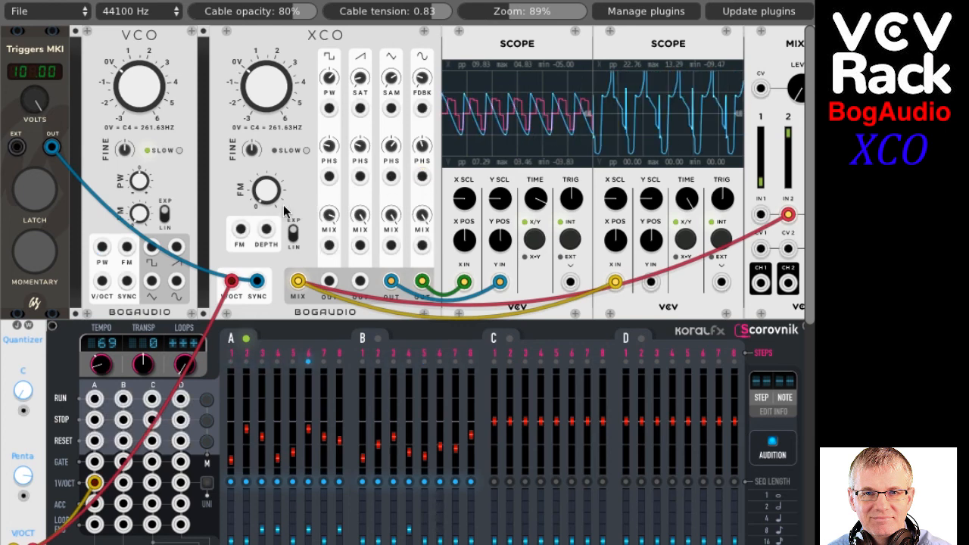